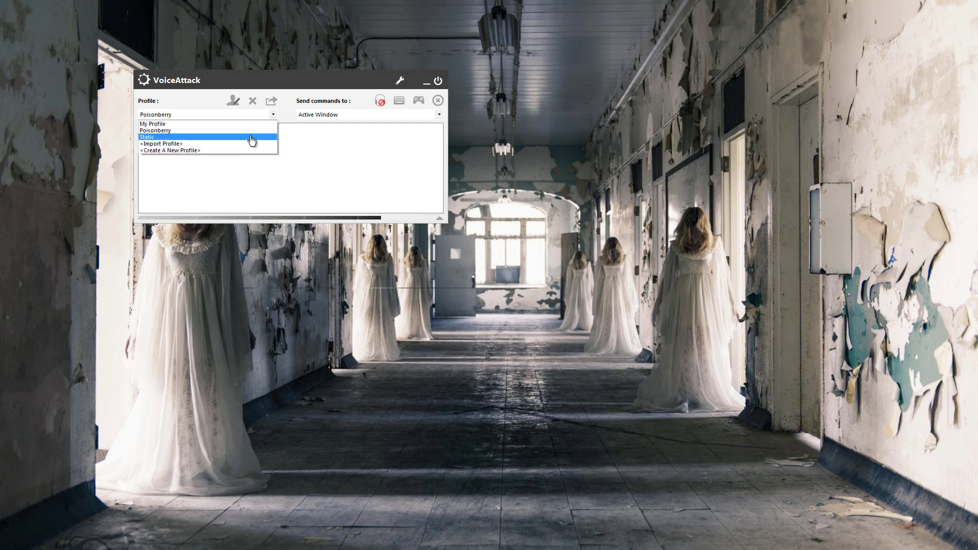
- Switch to the Static profile and examine its list of constellation and education voice commands
left_click(251, 136)
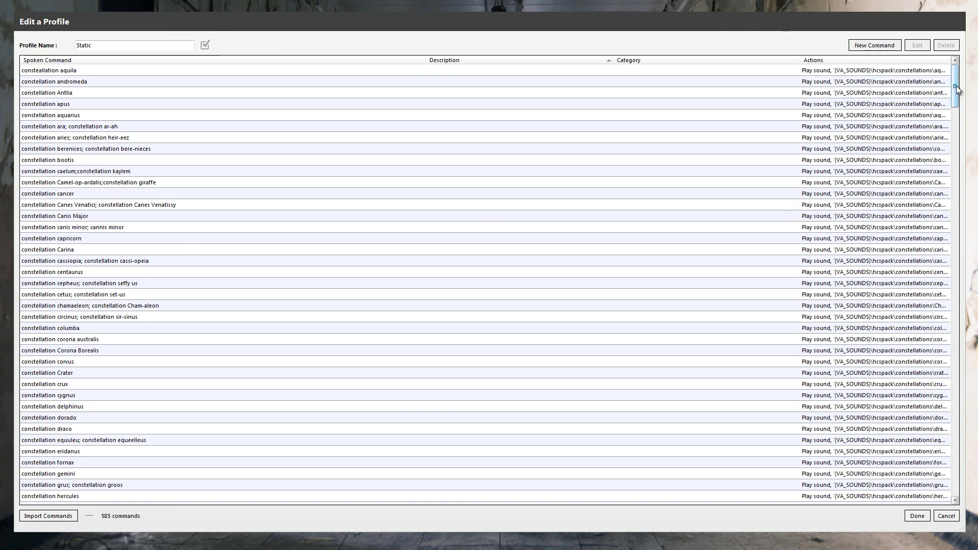
left_click_drag(956, 90, 962, 286)
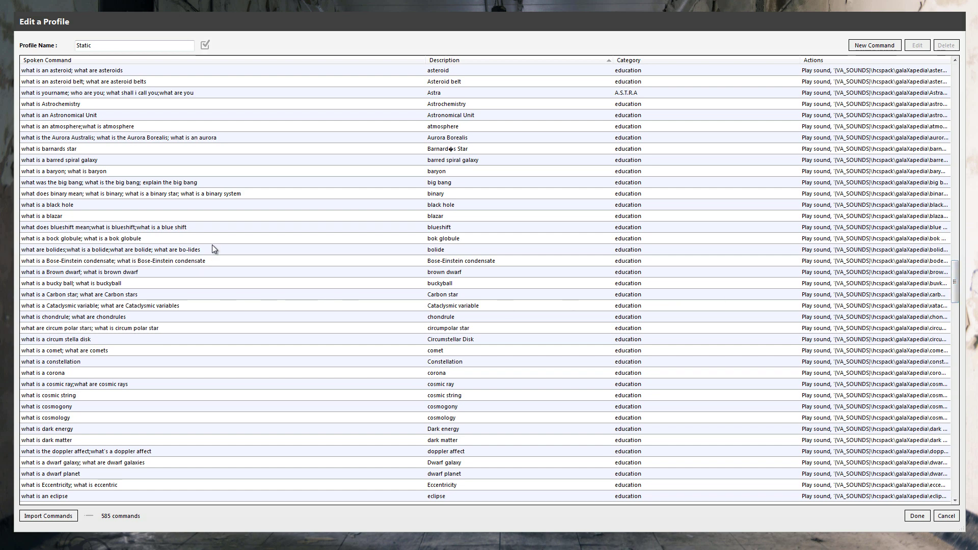
scroll(213, 259, "down", 12)
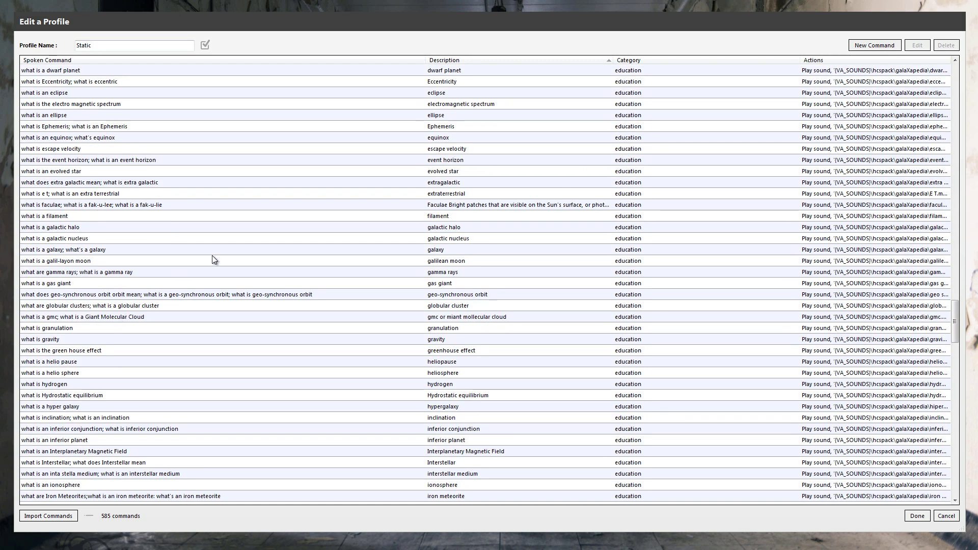
scroll(214, 260, "down", 3)
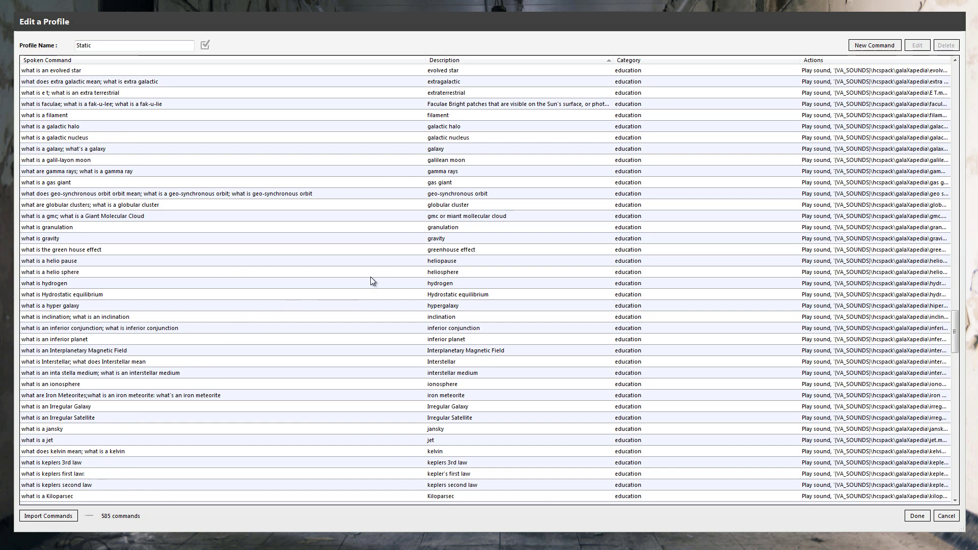
scroll(371, 277, "down", 20)
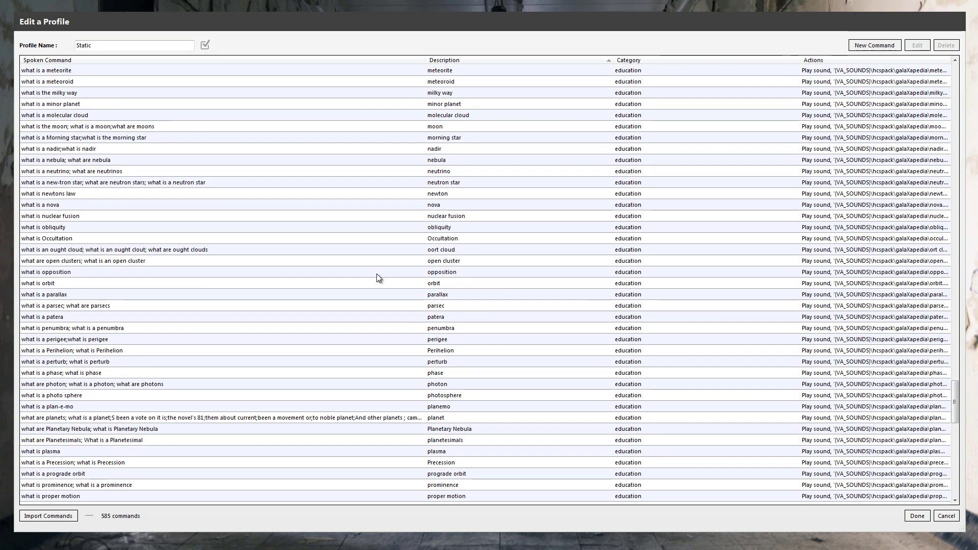
scroll(378, 277, "down", 20)
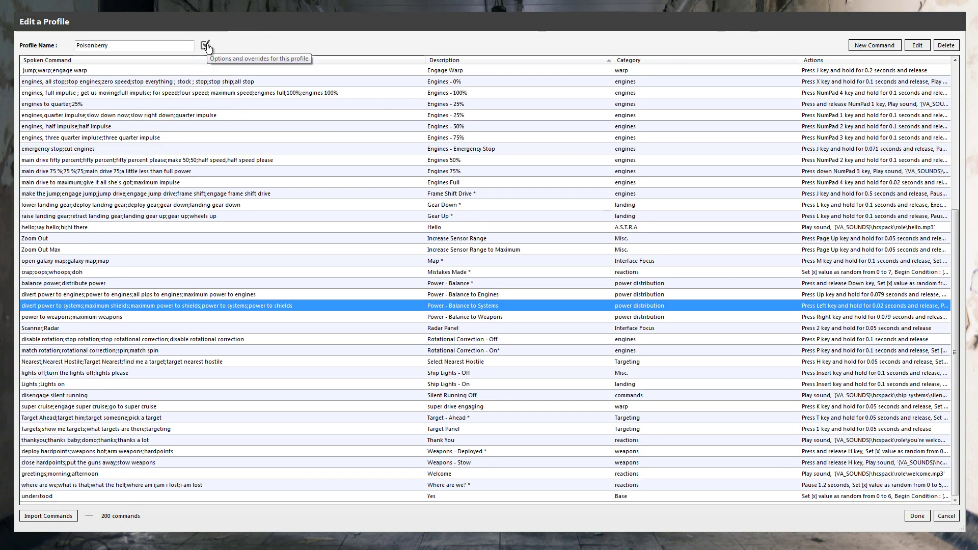
- Review the Poisonberry profile's options, including which other profile's commands it includes, and close them without changes
left_click(206, 46)
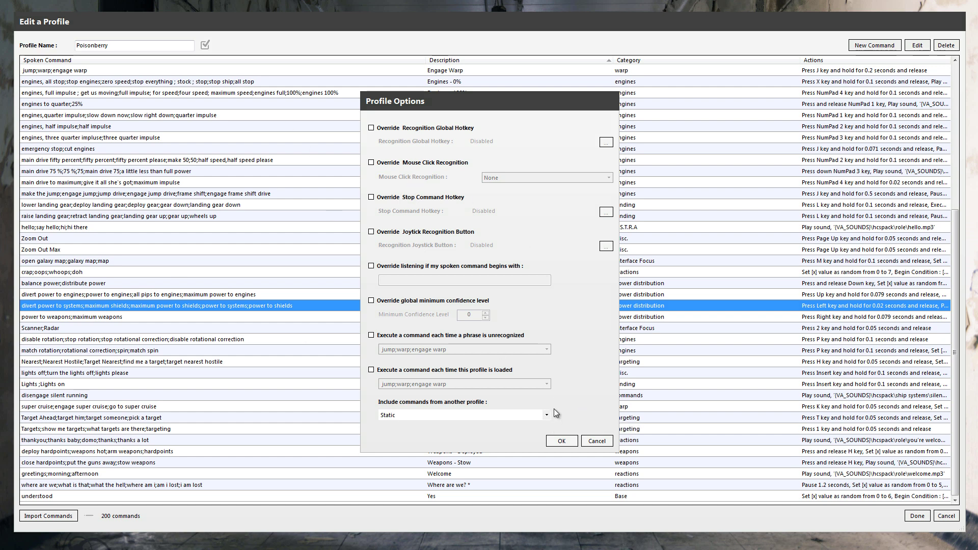
left_click(597, 441)
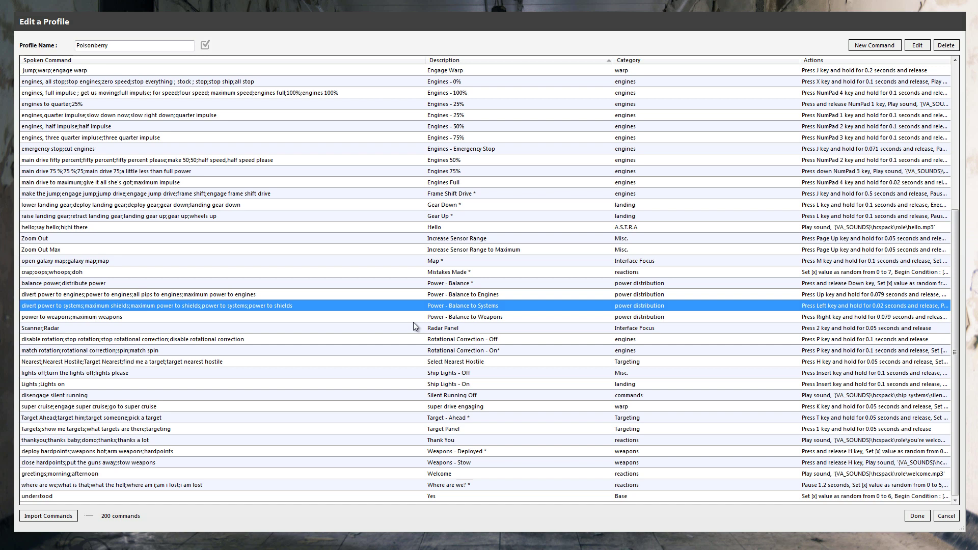
- Open the Power - Balance to Systems command and read through all of its semicolon-separated spoken phrases
double_click(468, 307)
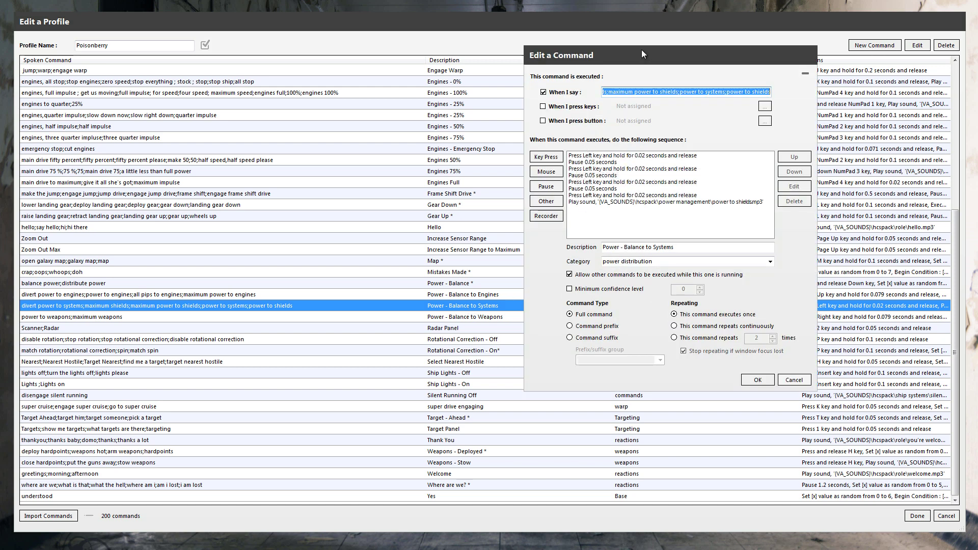
left_click_drag(634, 49, 514, 74)
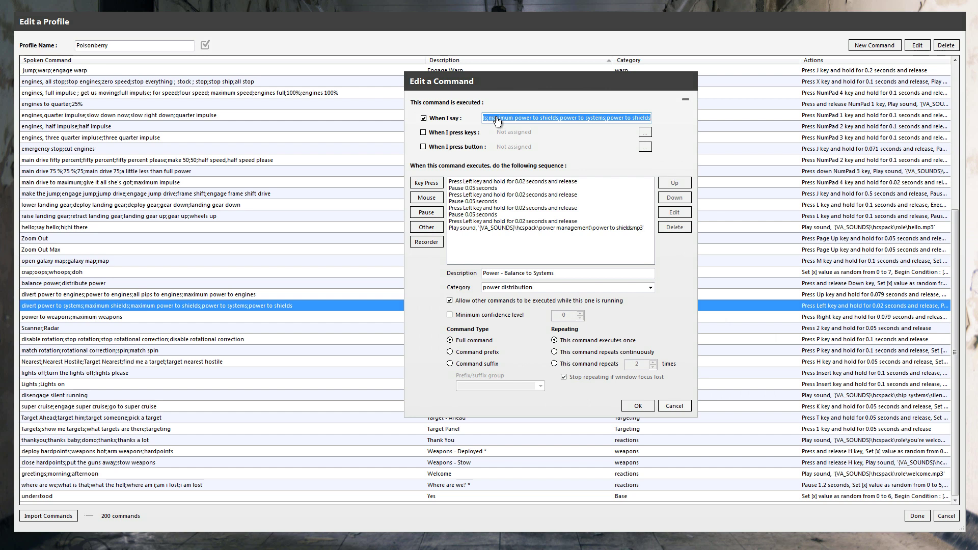
left_click(561, 118)
left_click_drag(560, 118, 656, 120)
left_click(631, 122)
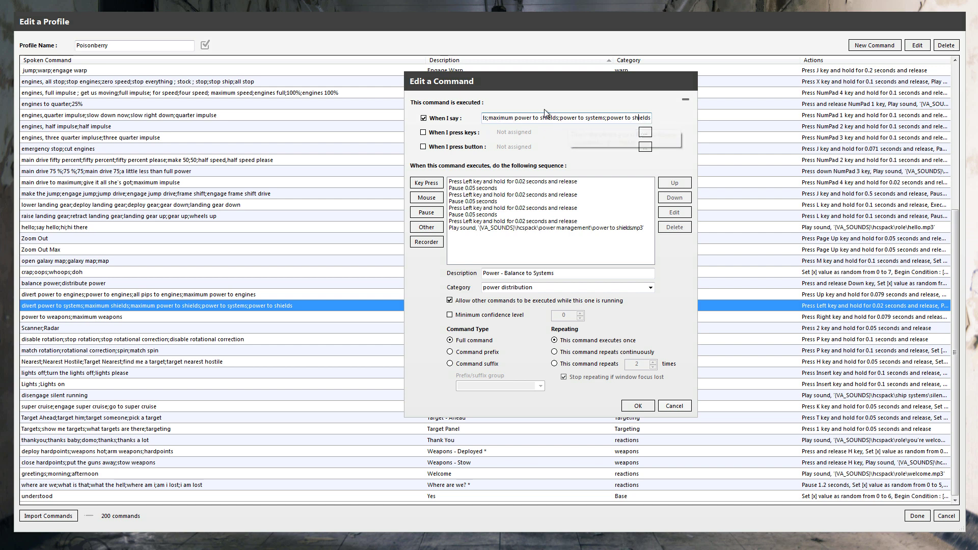
left_click_drag(549, 120, 495, 121)
left_click(498, 120)
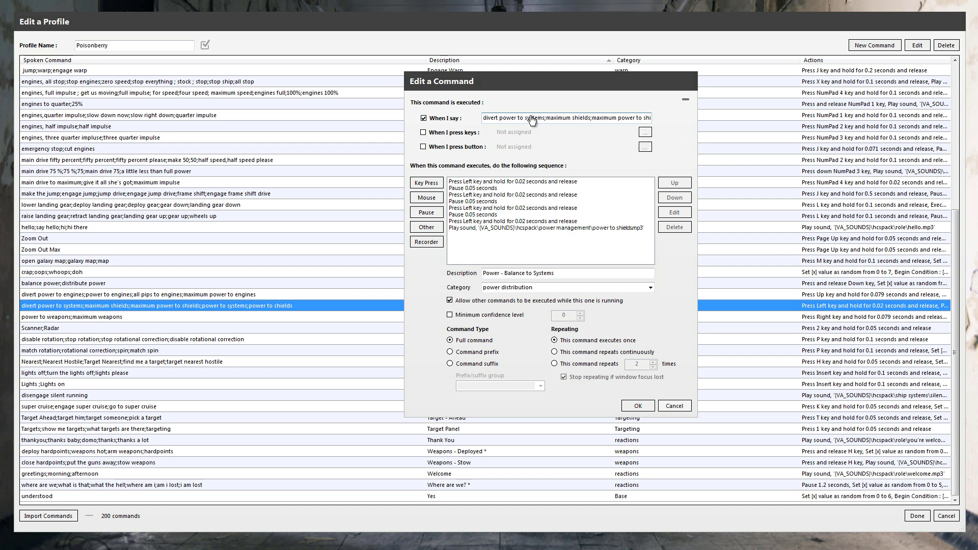
left_click_drag(600, 120, 691, 122)
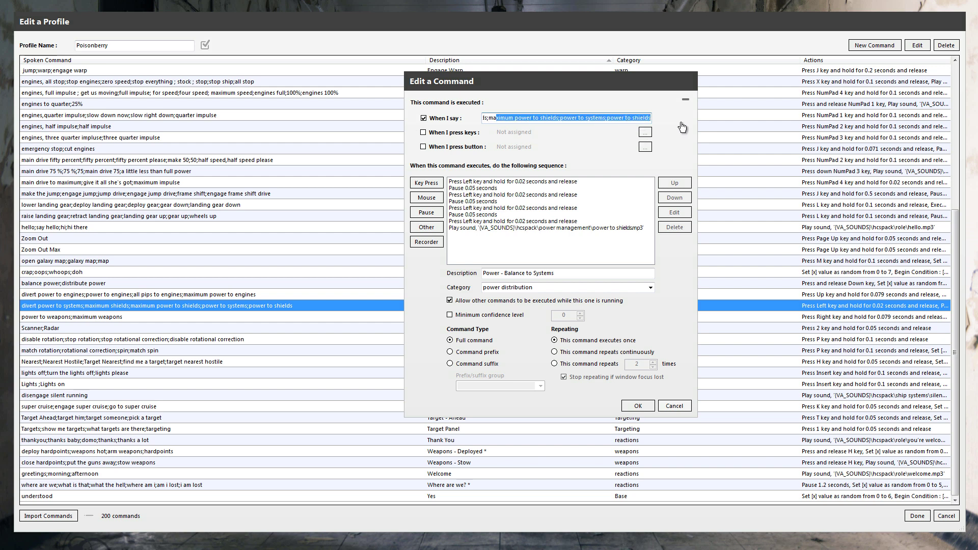
left_click(634, 121)
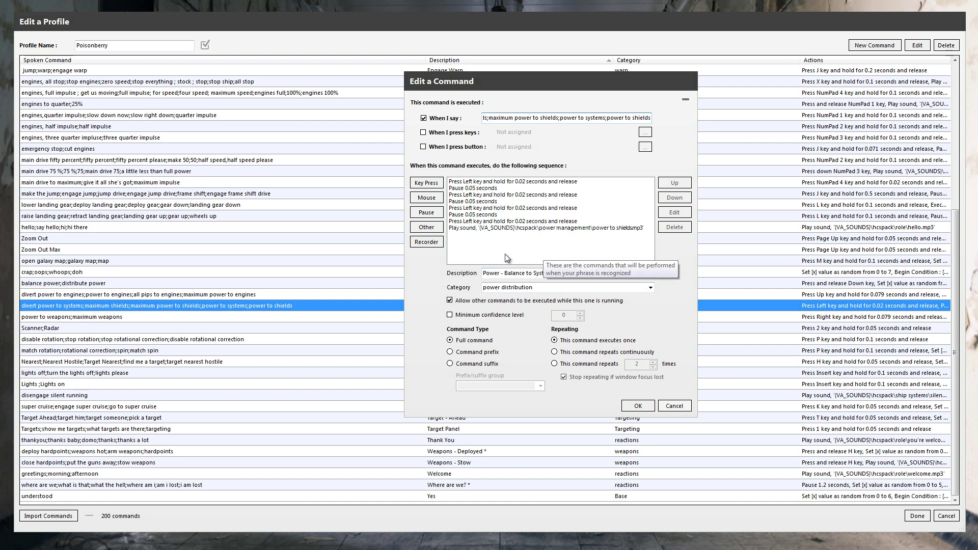
- Preview the power to shields.mp3 sound played by the last action of the Power - Balance to Systems command
left_click(506, 227)
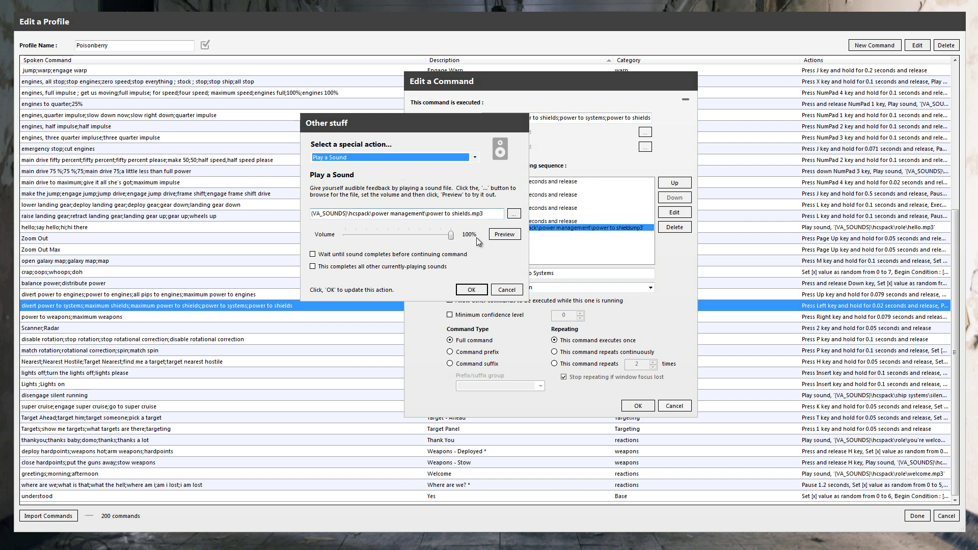
left_click(510, 235)
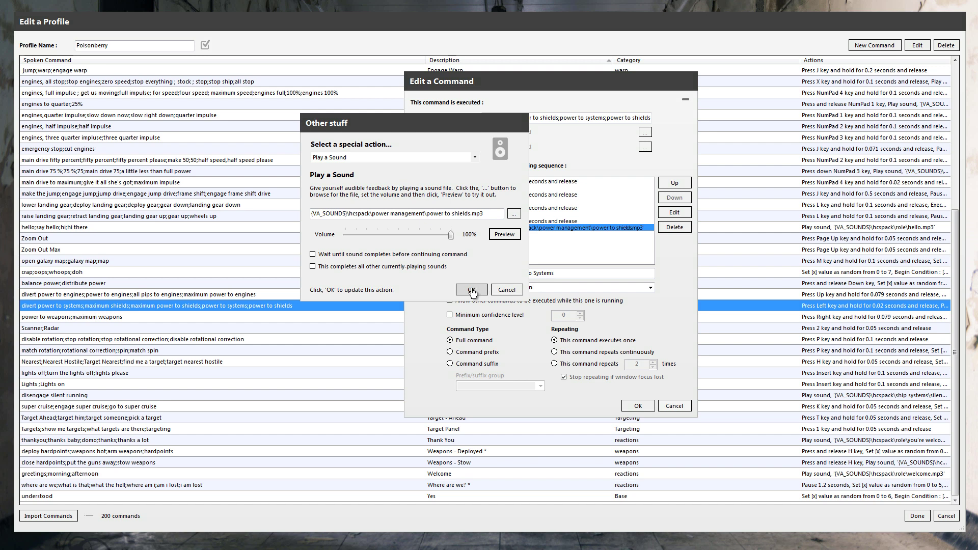
left_click(471, 291)
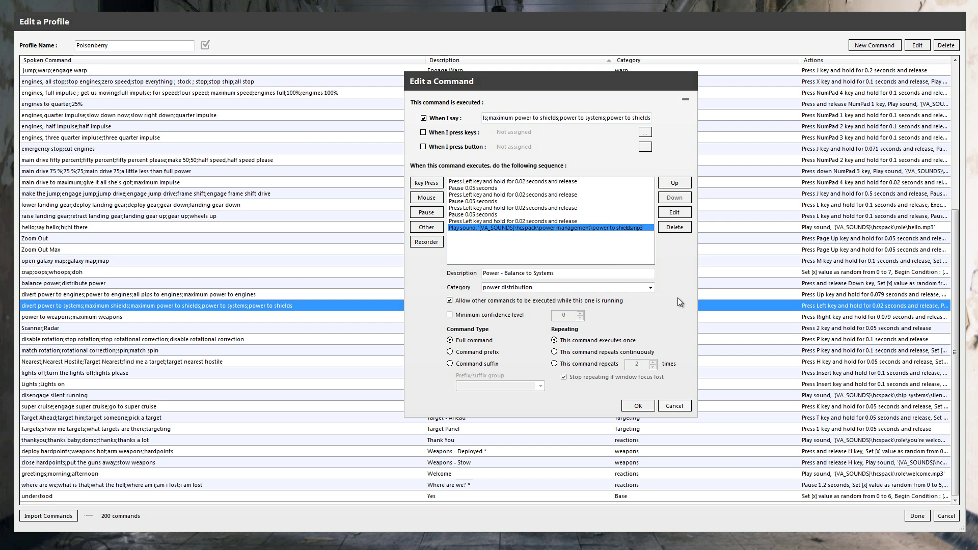
- Examine the sound files in the hcspack power management folder for a Play a Sound action, and leave the command without adding one
left_click(427, 227)
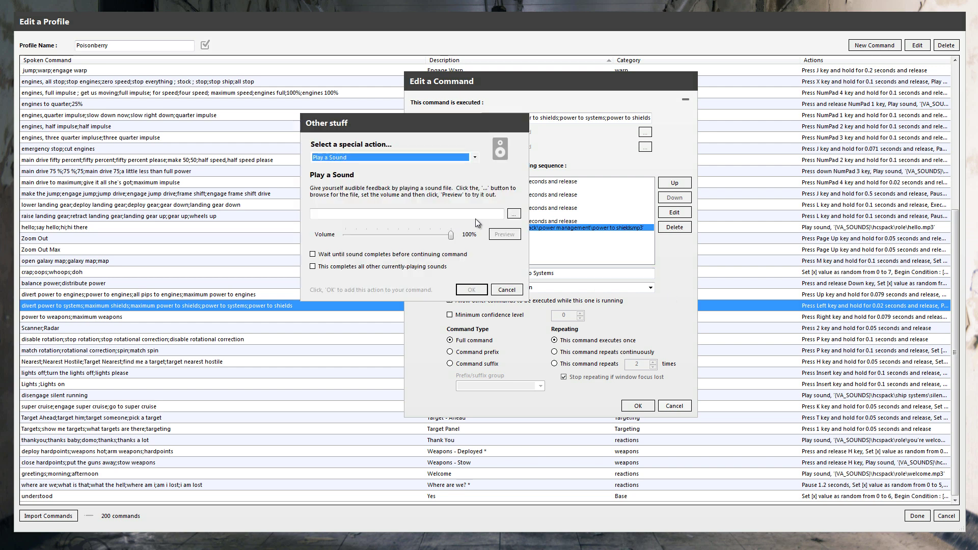
left_click(513, 214)
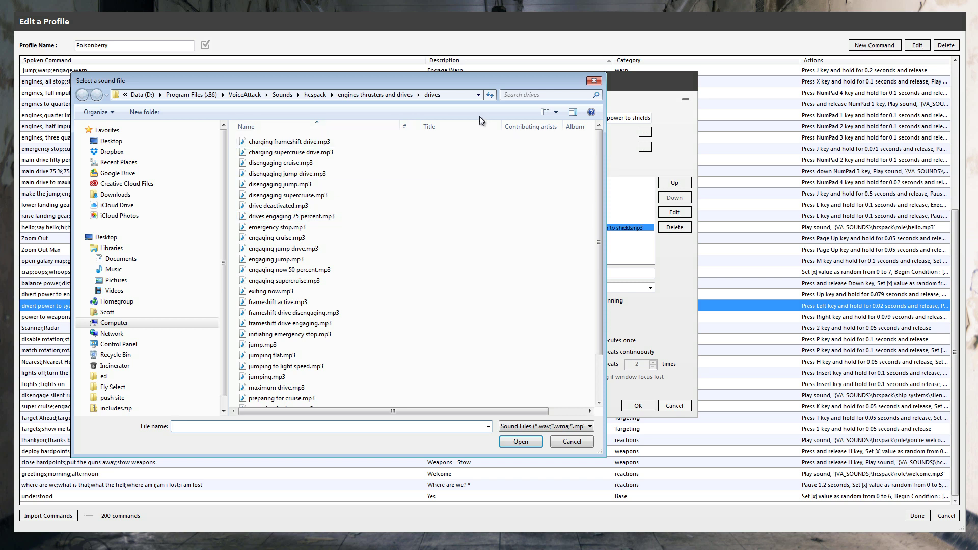
left_click(315, 95)
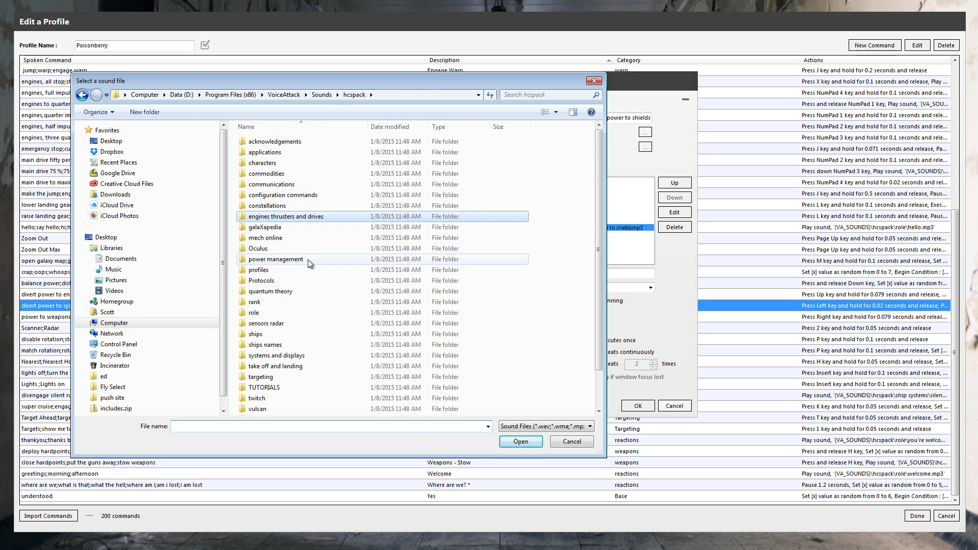
double_click(276, 259)
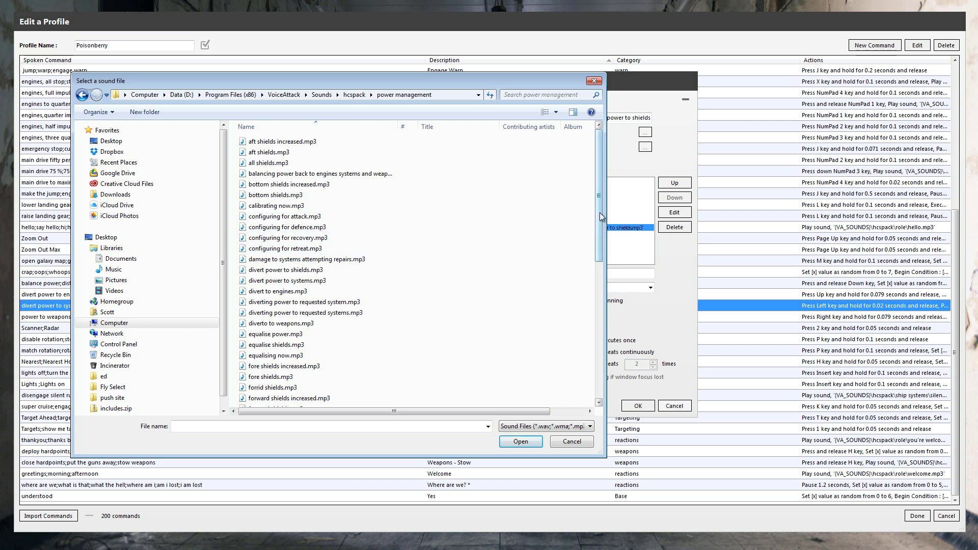
left_click(313, 272)
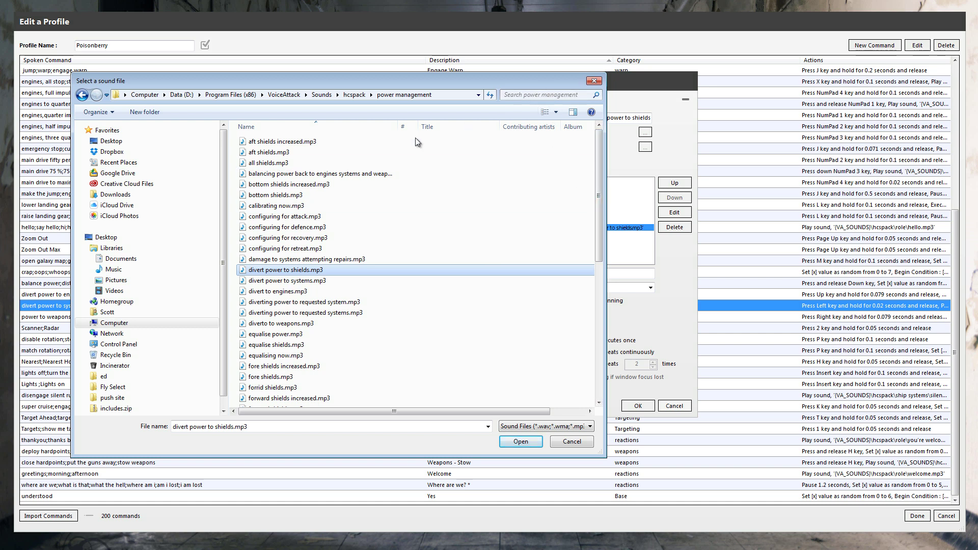
left_click(275, 162)
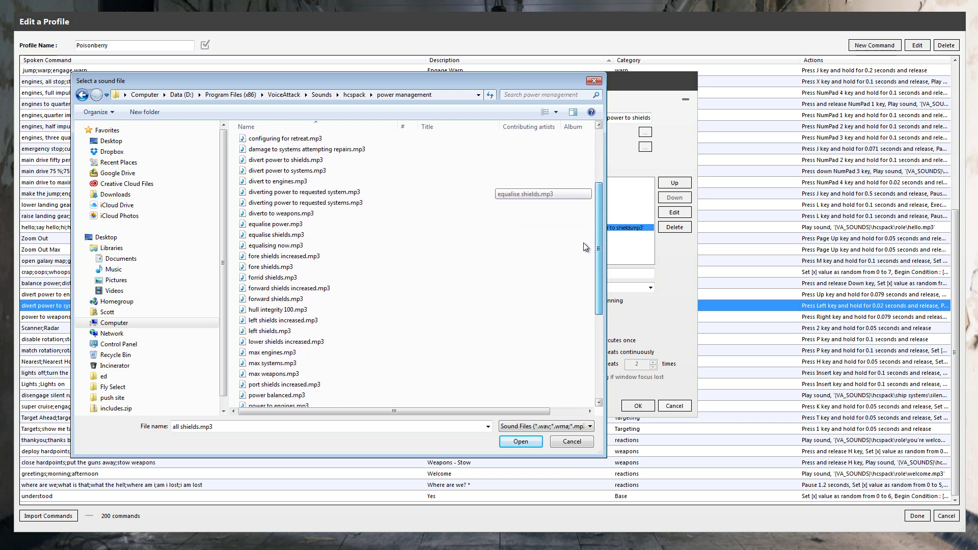
scroll(583, 243, "down", 2)
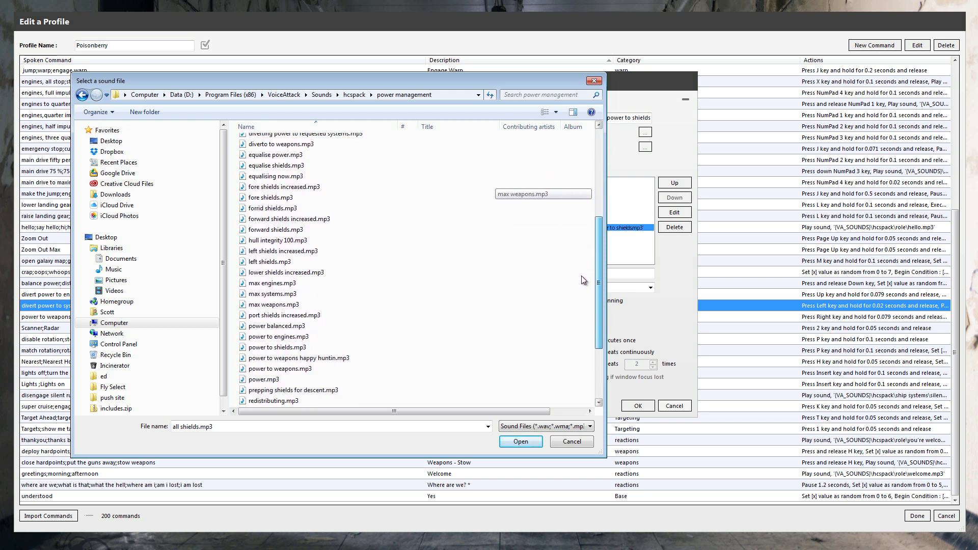
scroll(581, 276, "down", 3)
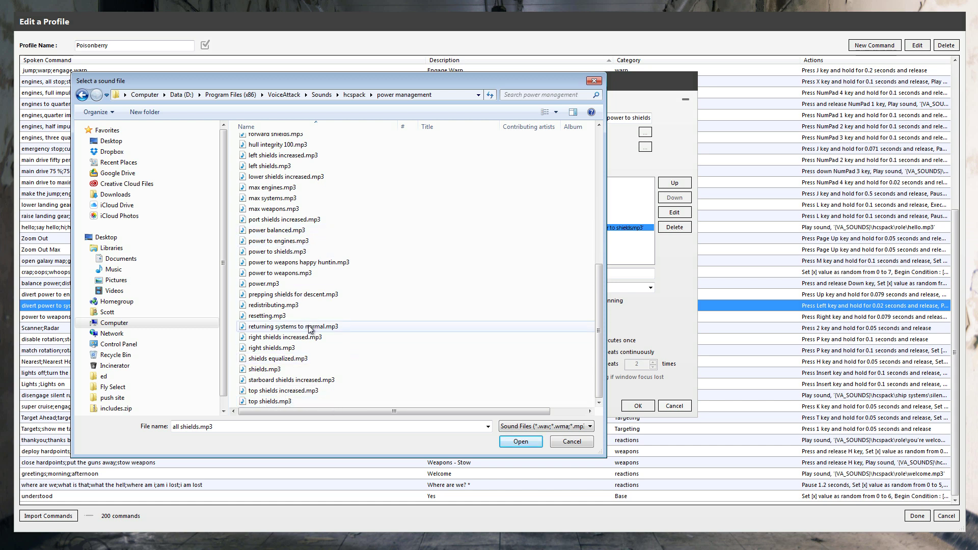
left_click(570, 443)
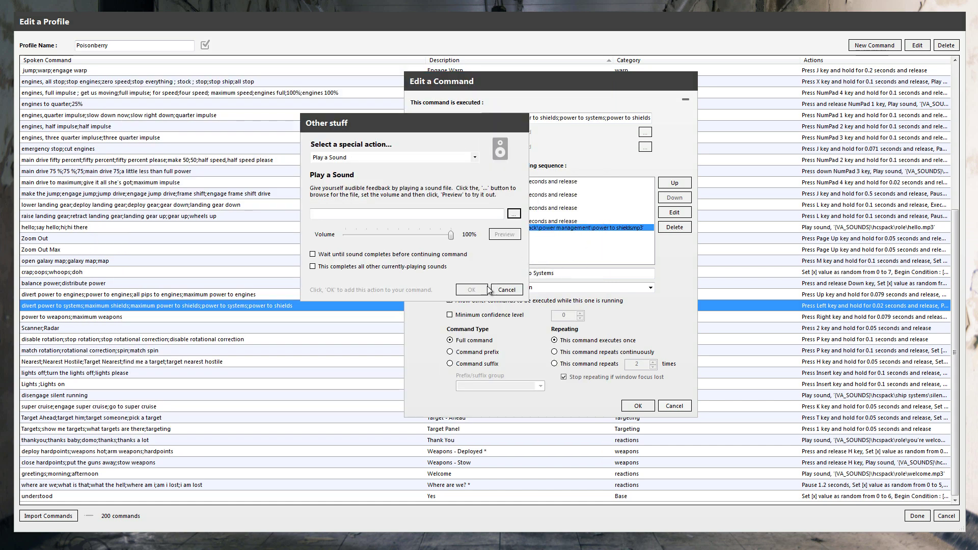
left_click(508, 291)
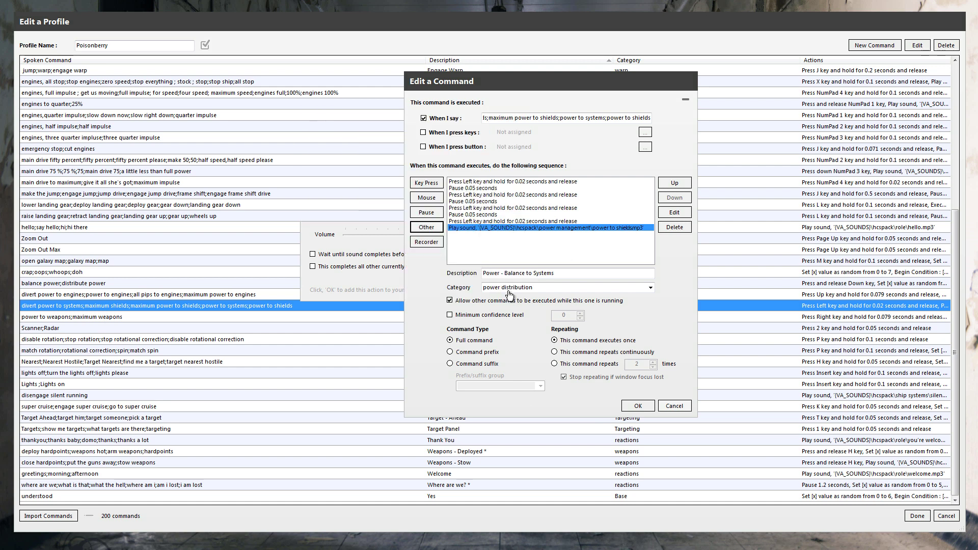
left_click(675, 406)
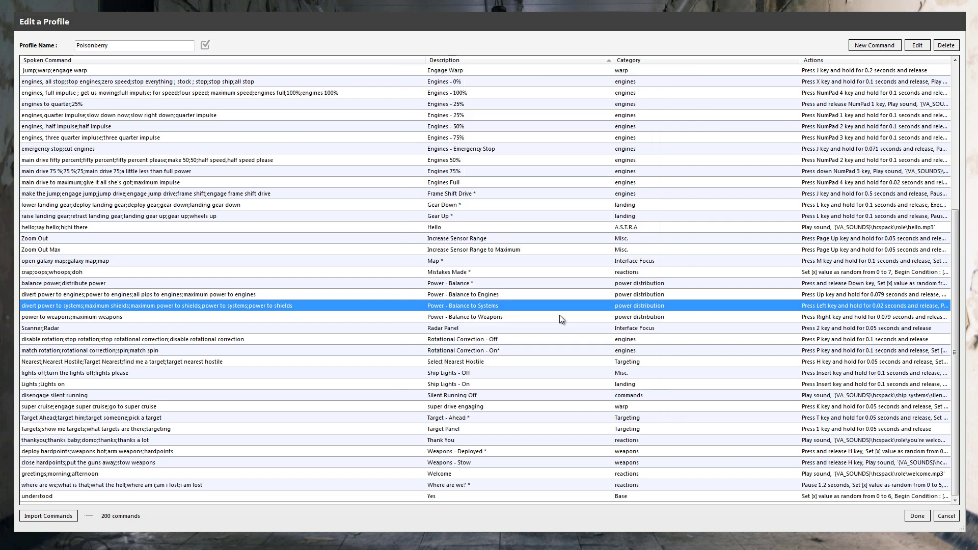
- Open the 1 Disengage Supercruise command and preview the sound in its Play sound action
scroll(560, 315, "up", 1)
scroll(560, 315, "up", 6)
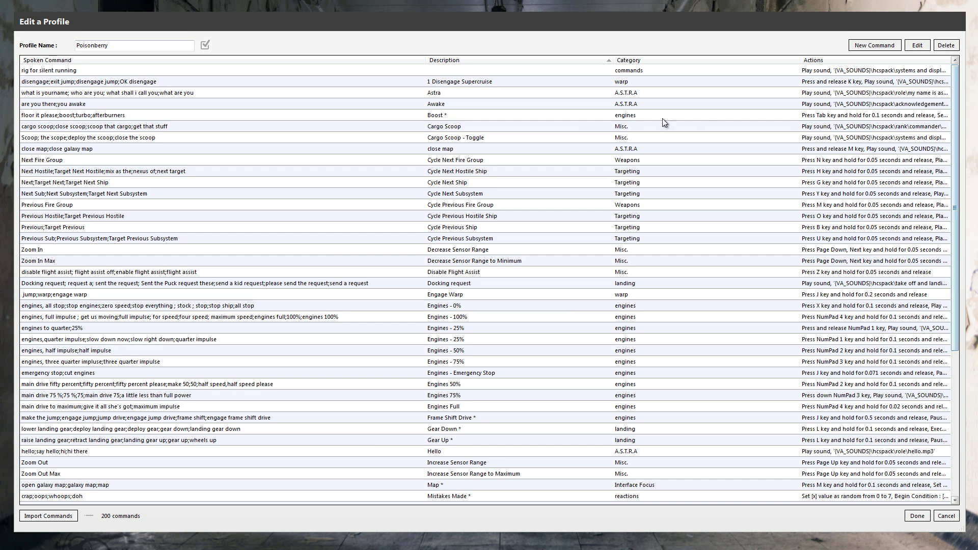
double_click(457, 83)
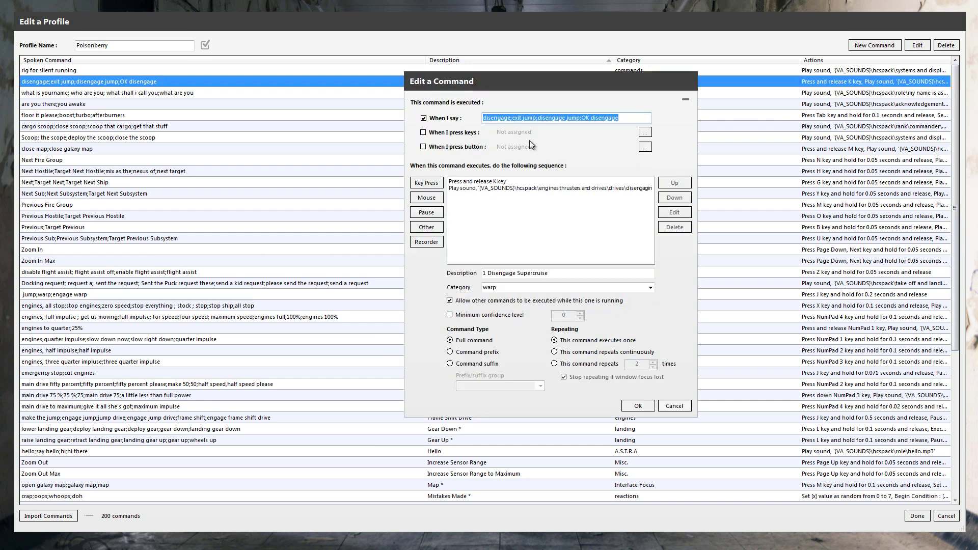
left_click(578, 188)
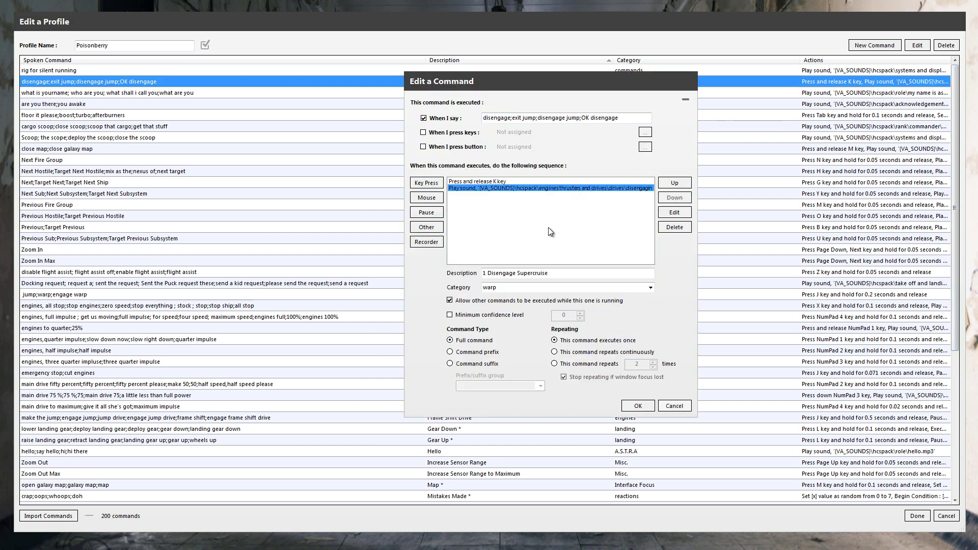
double_click(482, 188)
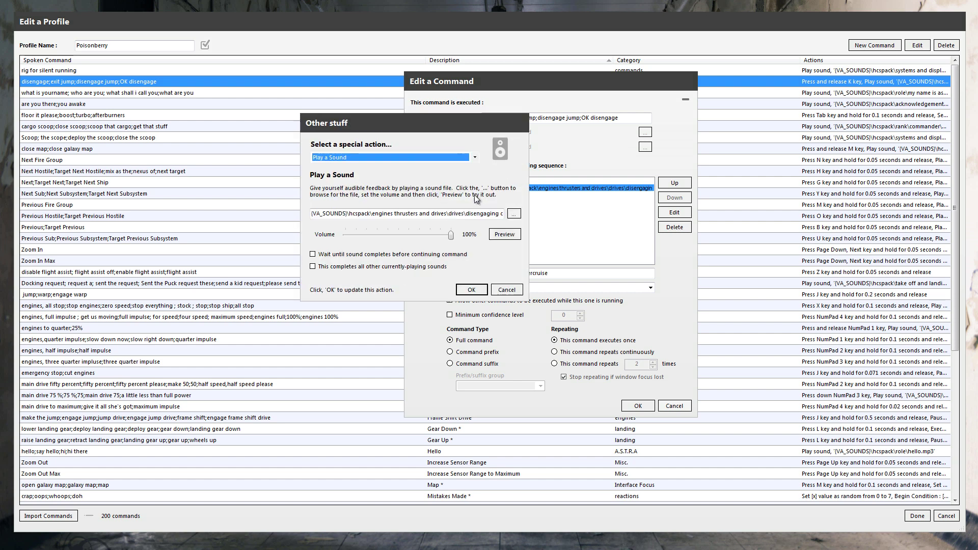
left_click(509, 234)
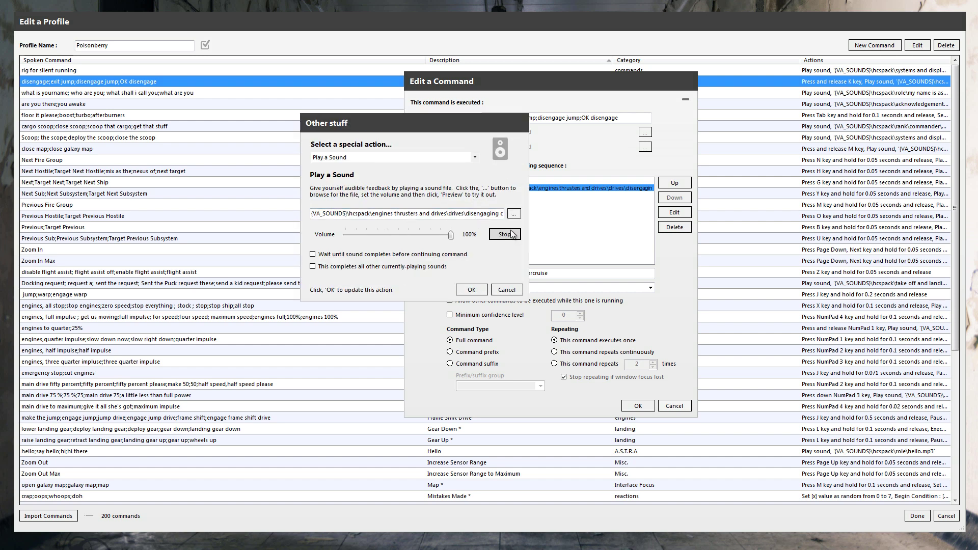
left_click(506, 290)
- Add a Set a Condition Value action after the K key press, giving condition x a random value from 0 to 2
left_click(517, 181)
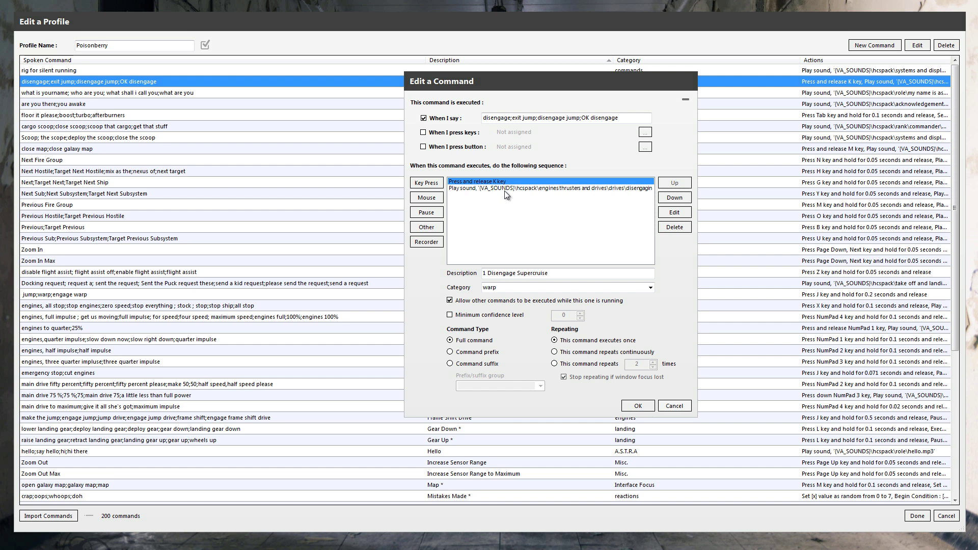
left_click(430, 229)
left_click(477, 159)
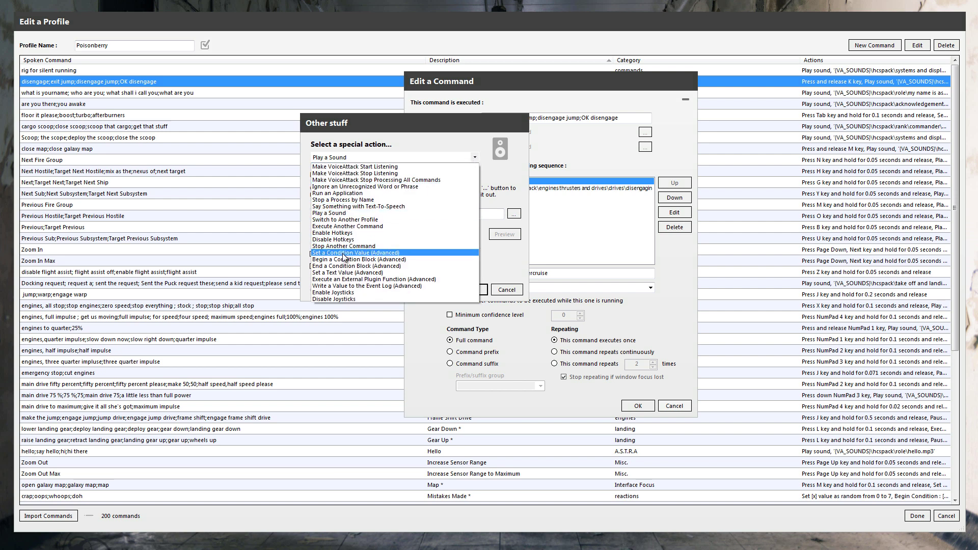
left_click(344, 254)
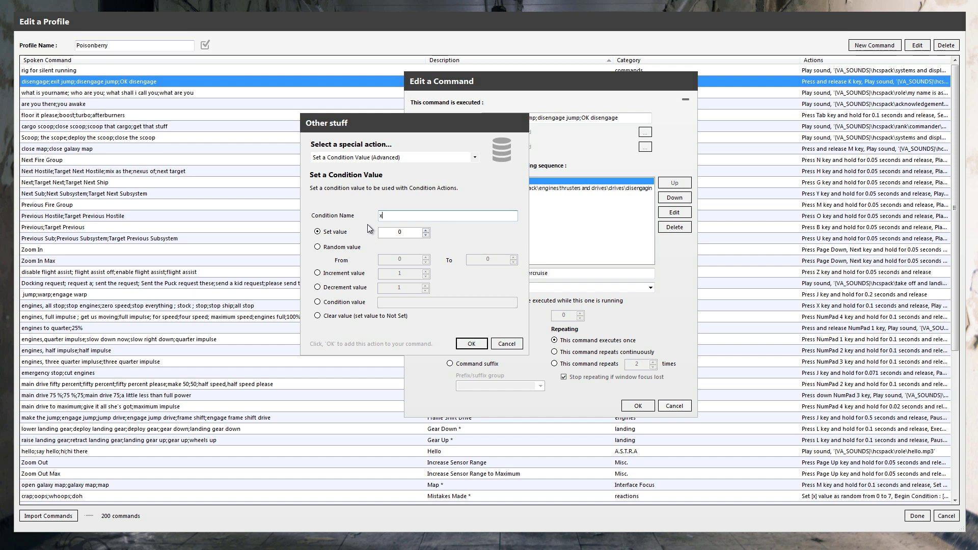
left_click(338, 250)
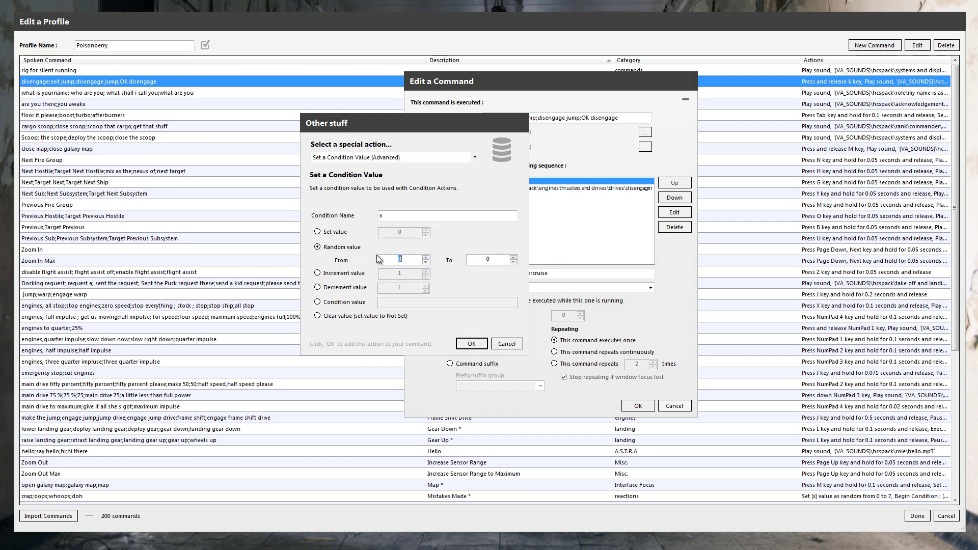
left_click(513, 258)
left_click(513, 257)
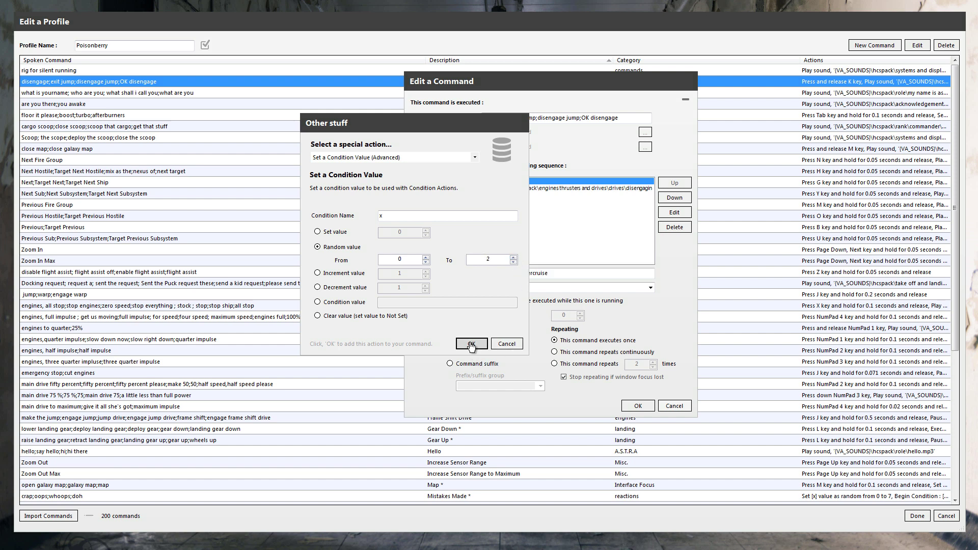
left_click(471, 344)
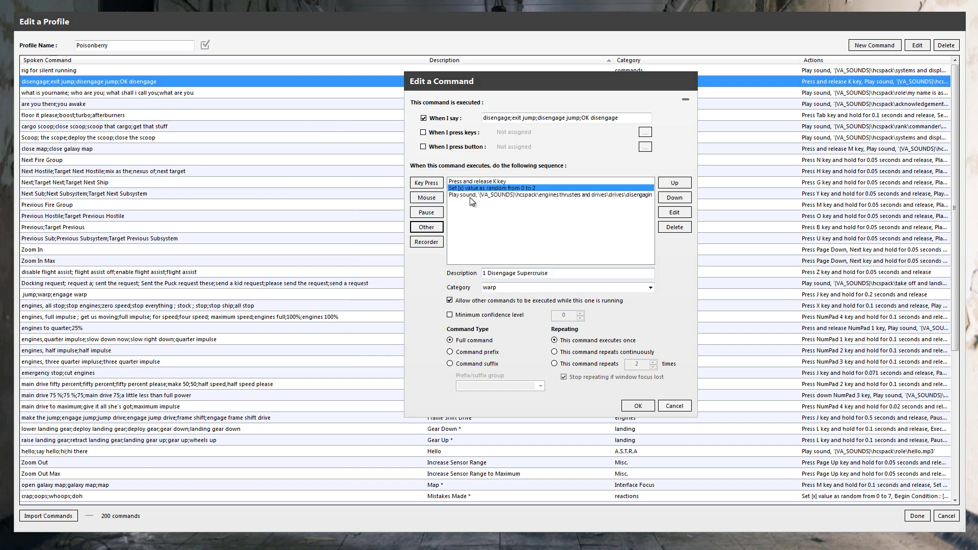
- Begin a condition block for x Equals 0 directly before the existing Play sound action
left_click(420, 232)
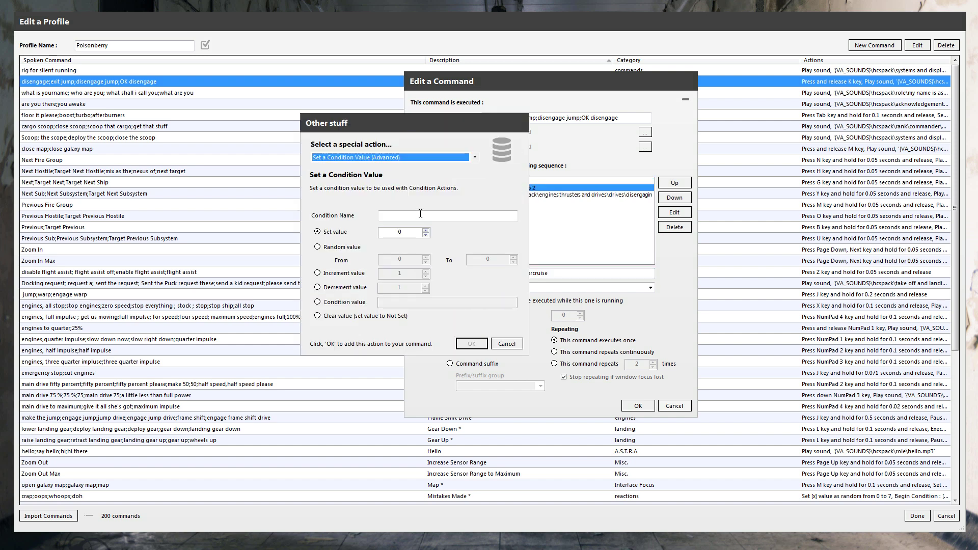
left_click(478, 154)
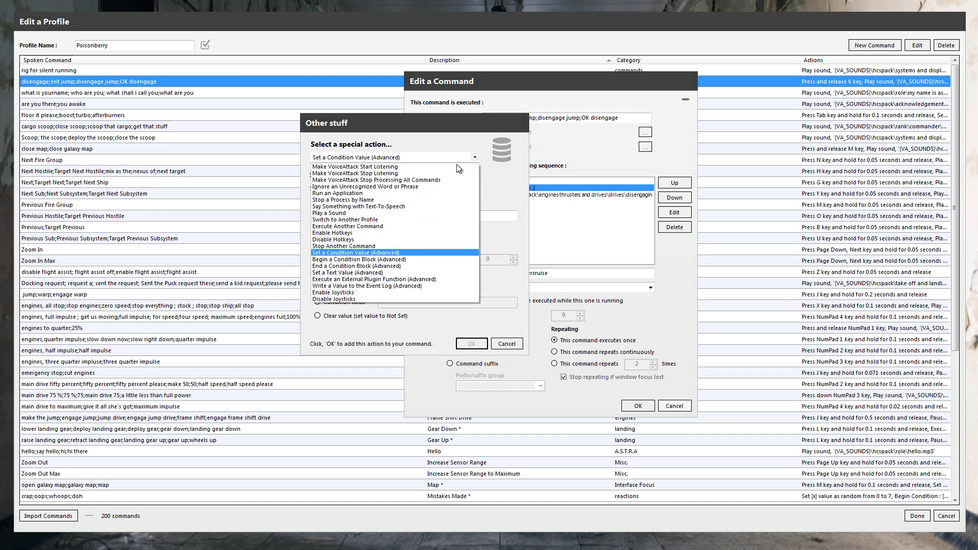
left_click(359, 260)
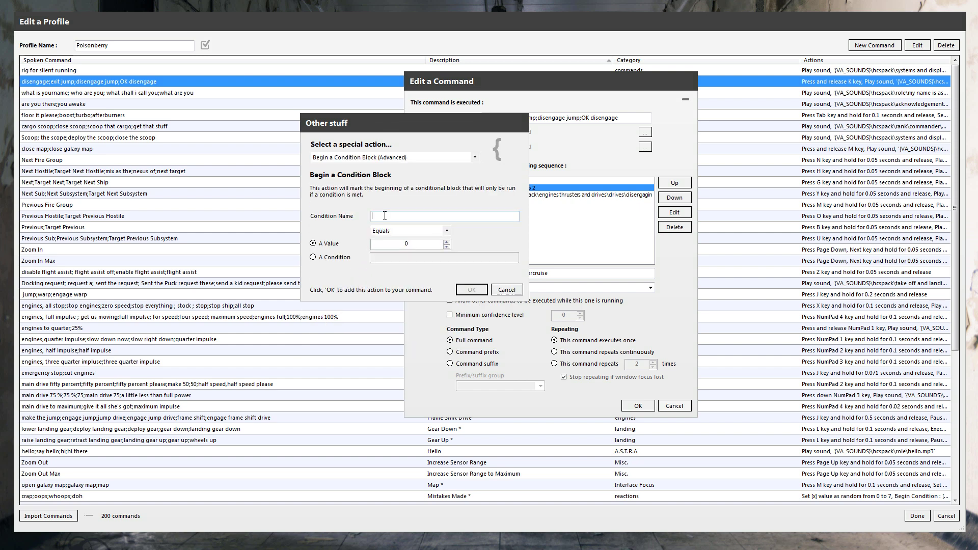
type("x")
left_click(464, 290)
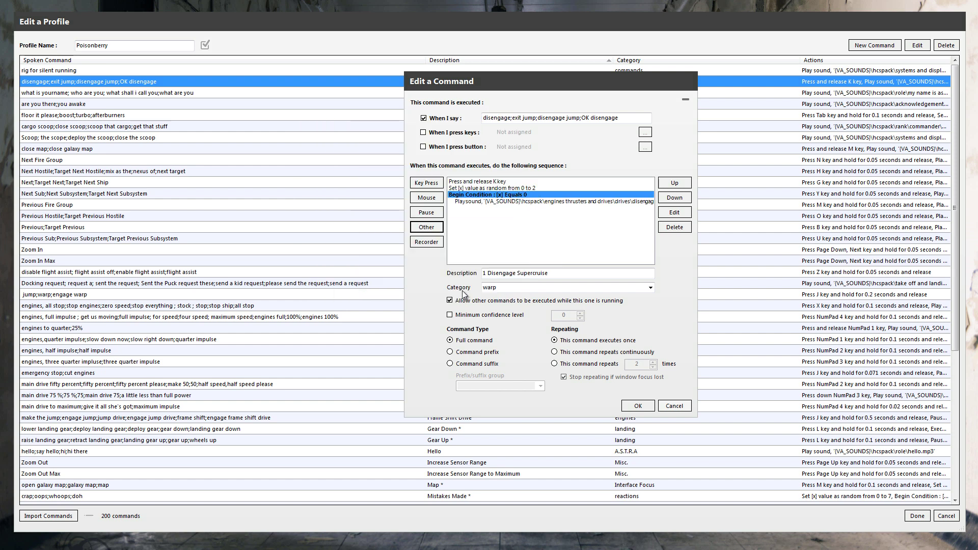
- End the x Equals 0 condition block directly after its Play sound action
left_click(499, 202)
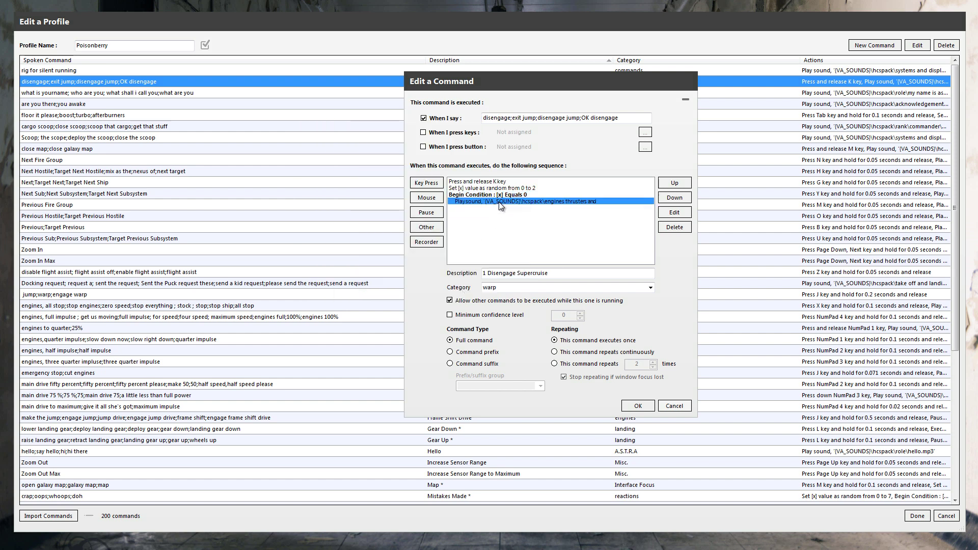
left_click(426, 227)
left_click(475, 155)
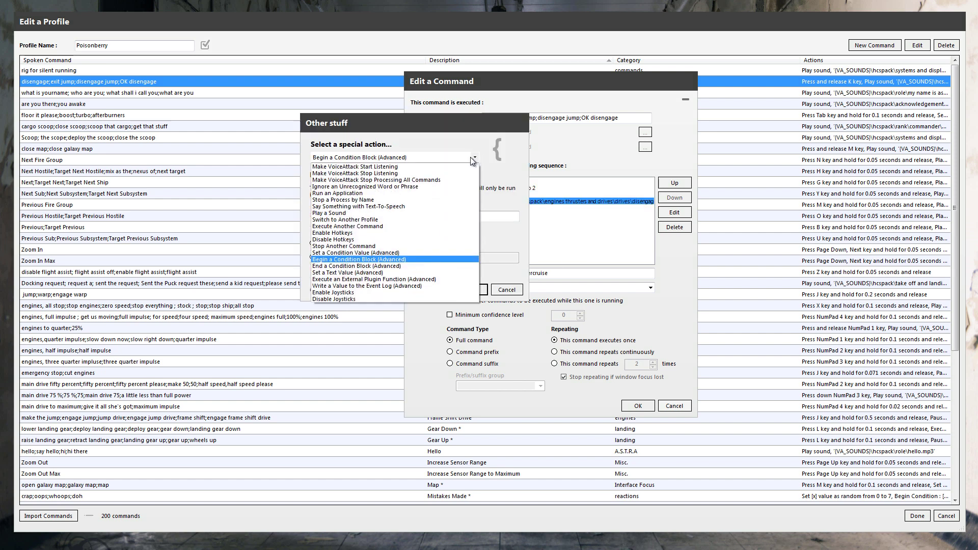
left_click(342, 261)
left_click(468, 289)
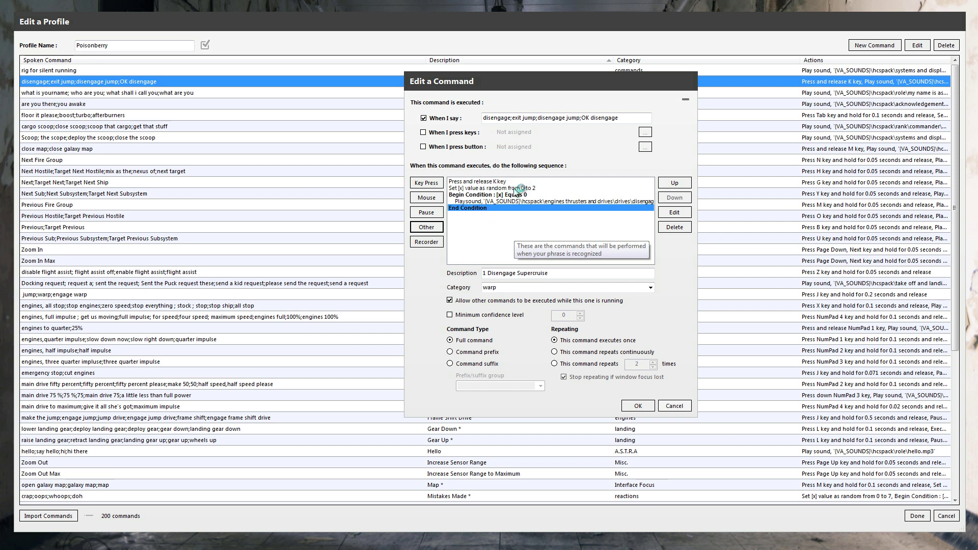
- Begin a second condition block for x Equals 1 at the end of the command sequence
left_click(421, 228)
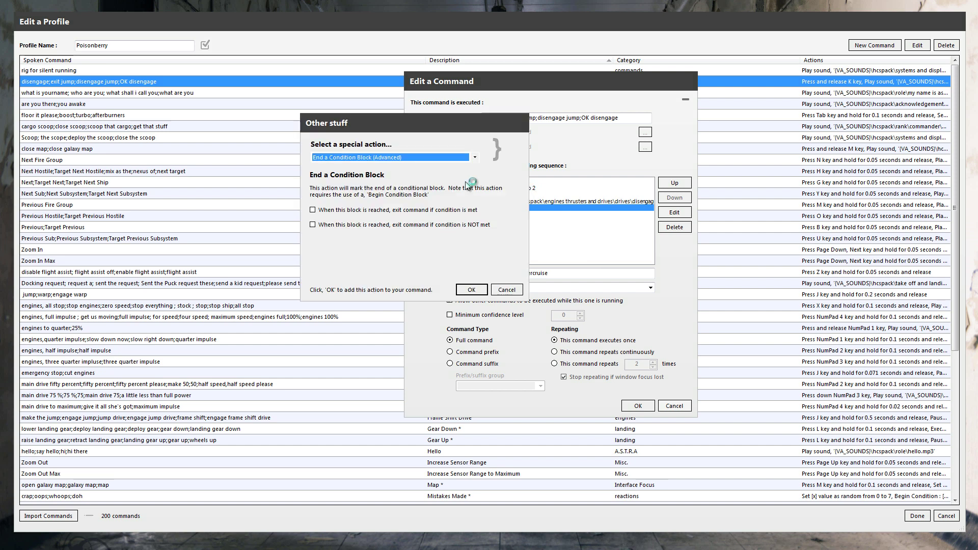
left_click(476, 156)
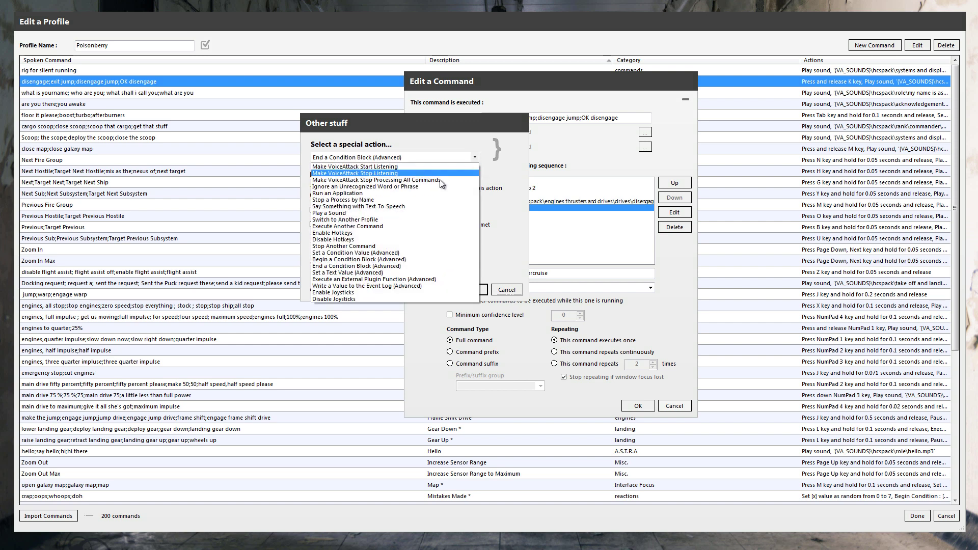
left_click(368, 259)
left_click(390, 216)
type("x")
left_click(446, 242)
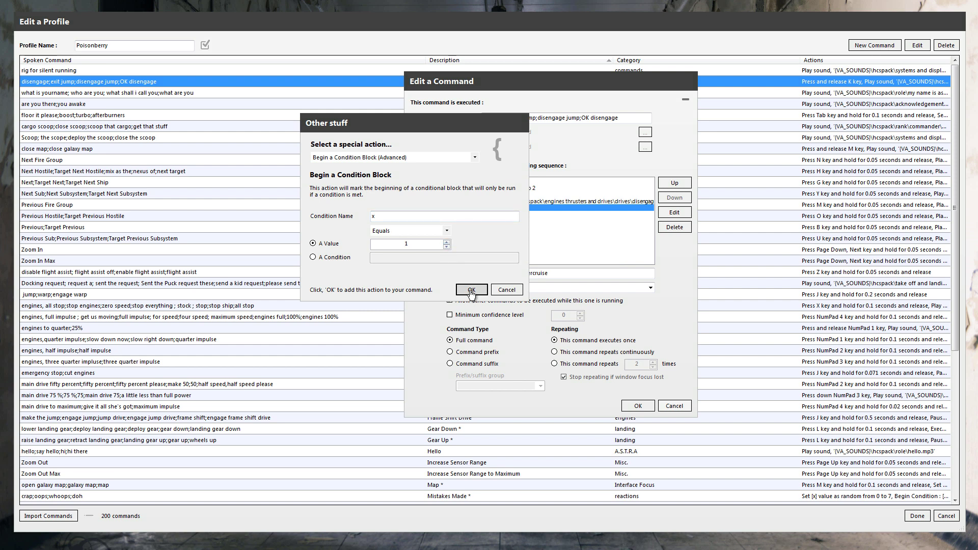
left_click(471, 290)
- Add a Play a Sound action with supercruise drive disengaging.mp3 from the drives folder inside the x Equals 1 block
left_click(426, 227)
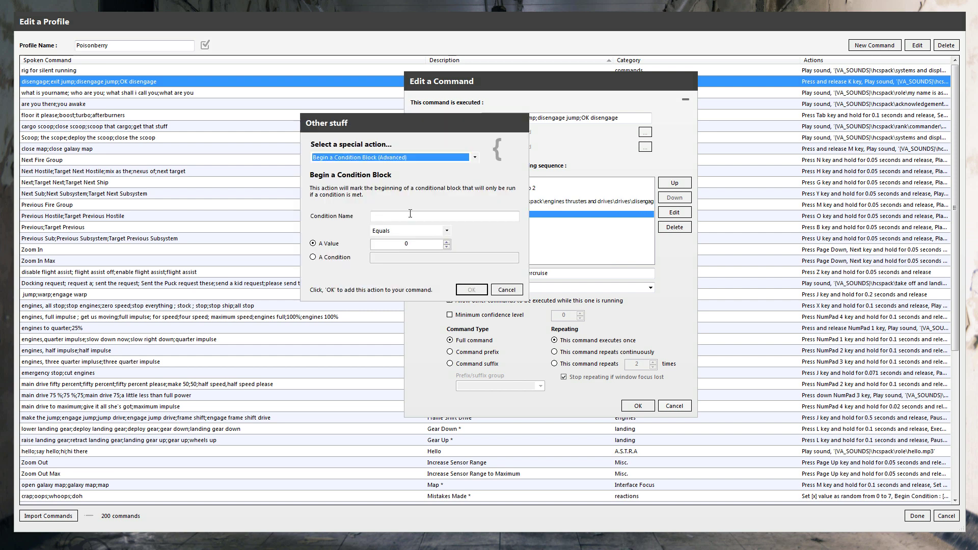
left_click(474, 158)
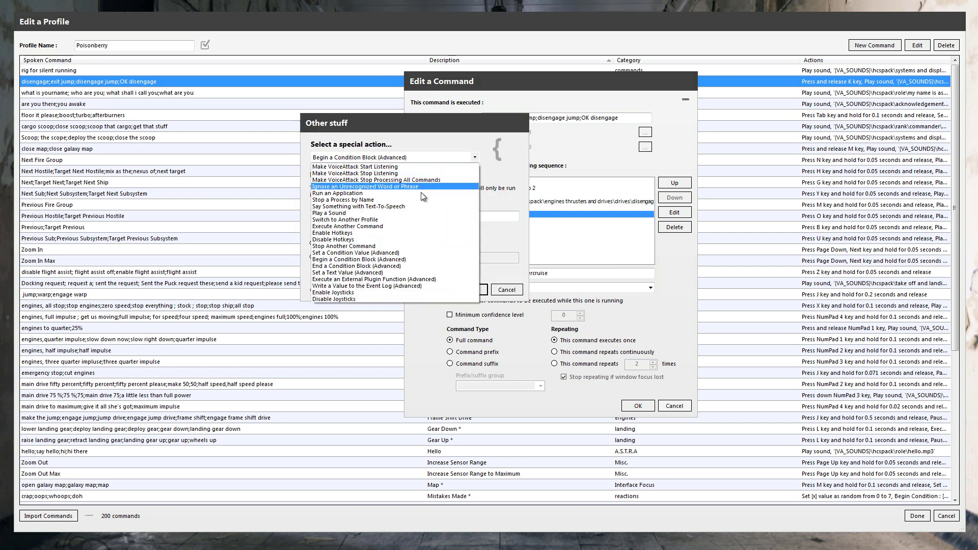
left_click(387, 212)
left_click(513, 213)
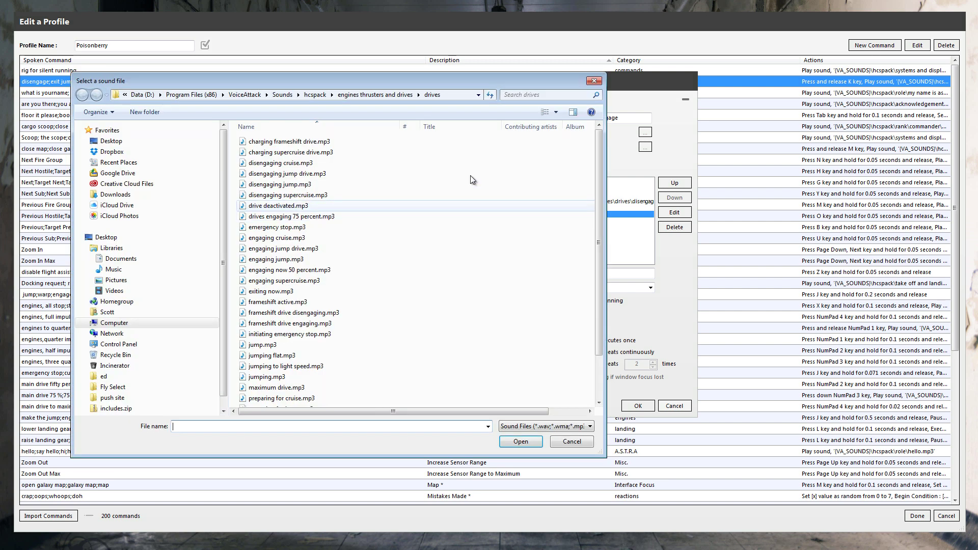
left_click_drag(340, 83, 310, 74)
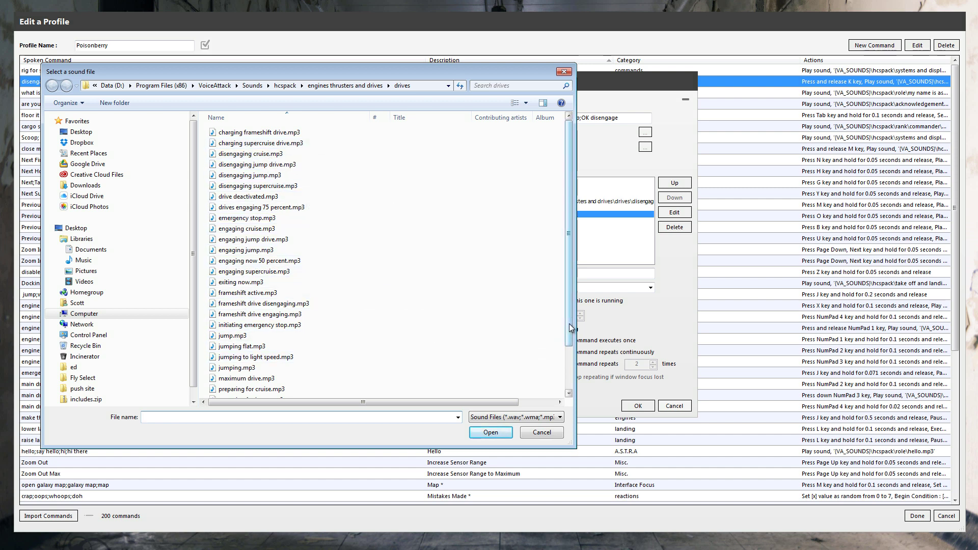
left_click_drag(571, 327, 571, 384)
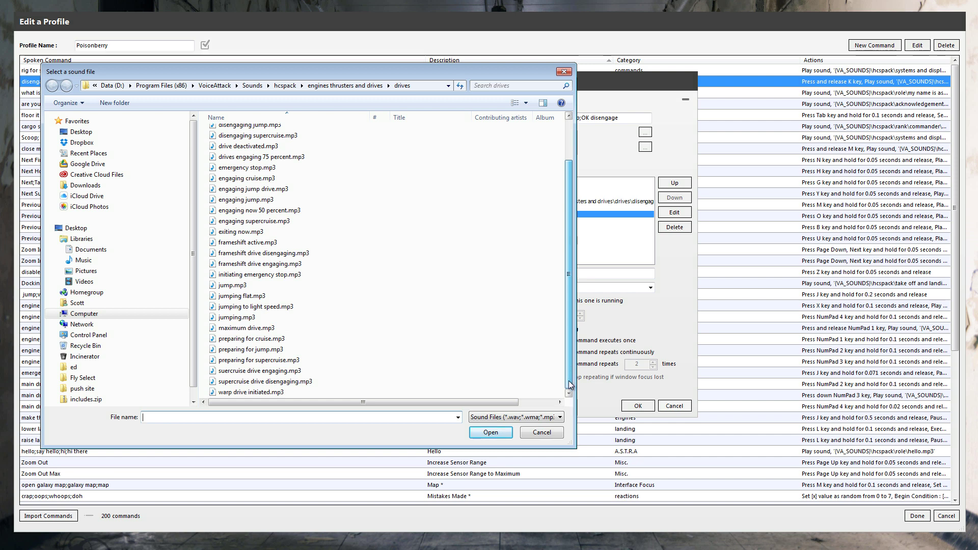
left_click(258, 382)
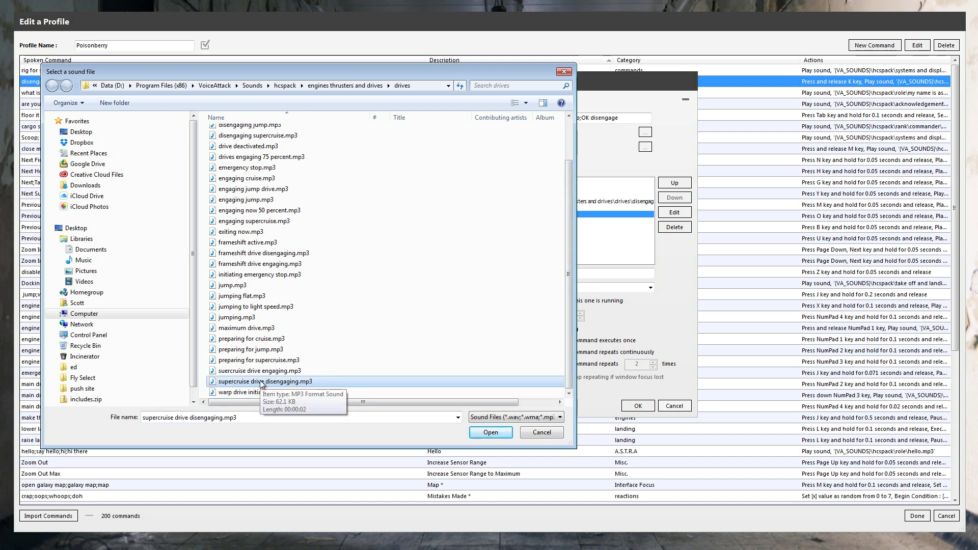
left_click(486, 434)
left_click(475, 288)
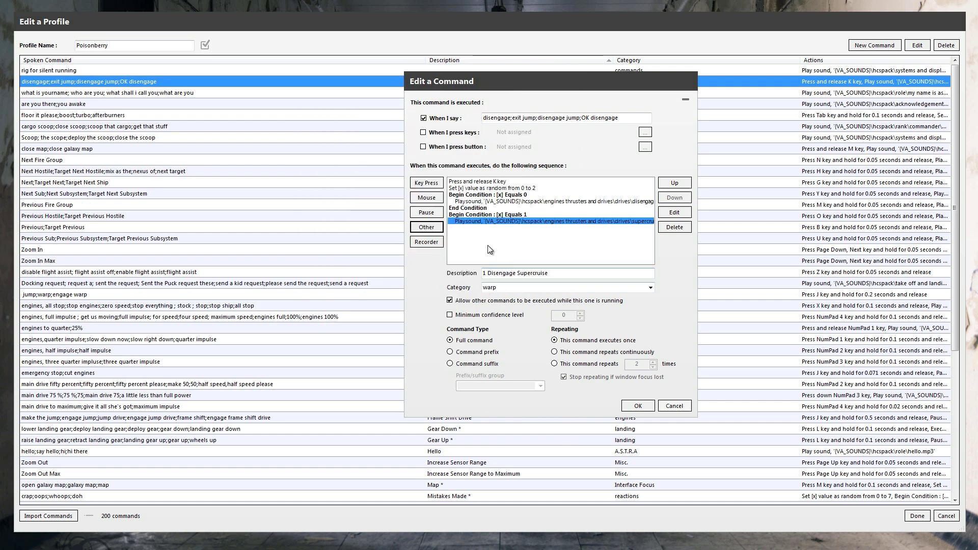
- End the x Equals 1 condition block after its Play sound action
left_click(426, 227)
left_click(474, 157)
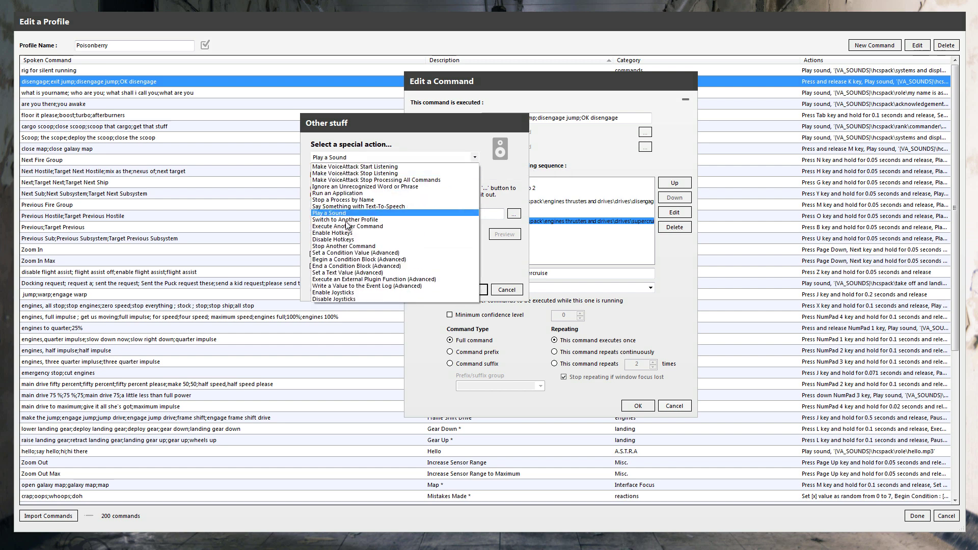
left_click(329, 268)
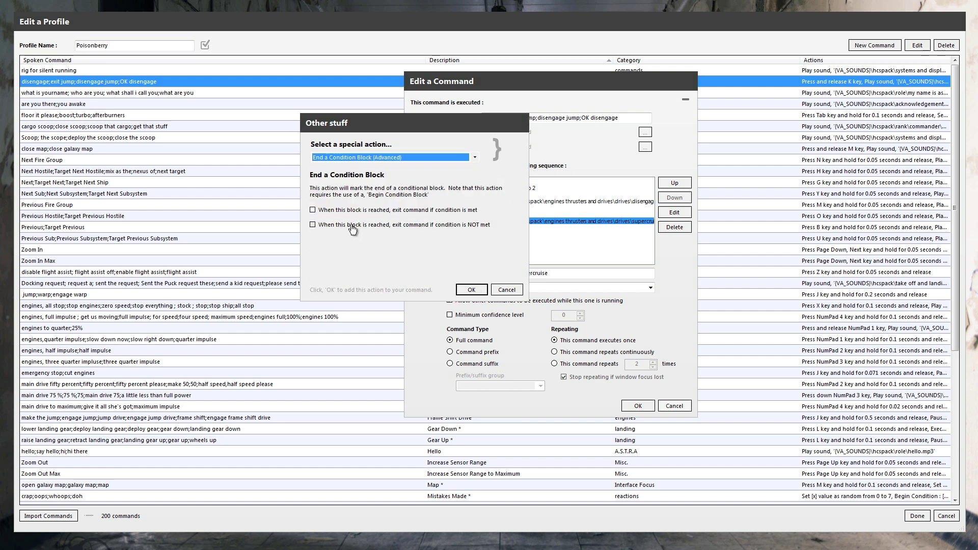
left_click(463, 290)
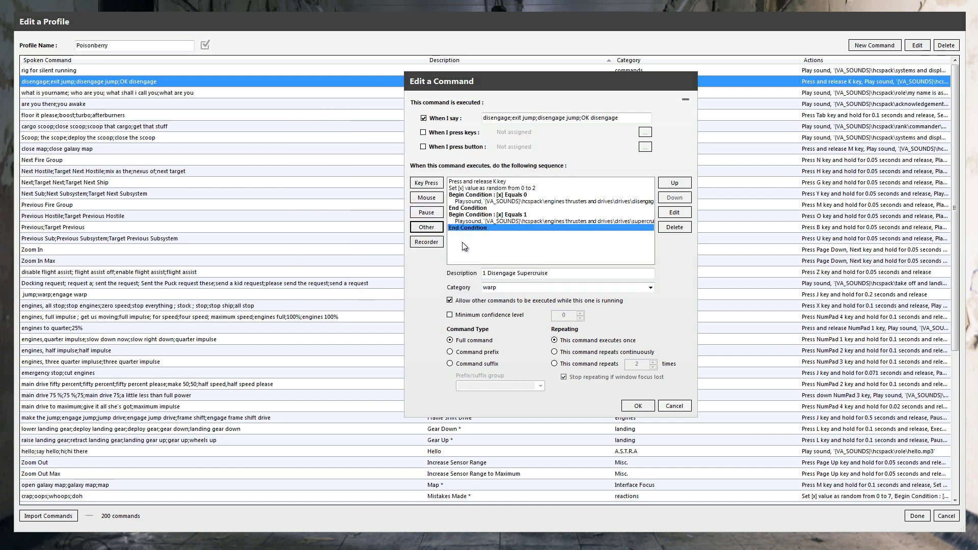
- Begin a third condition block for x Equals 2 at the end of the command sequence
left_click(426, 229)
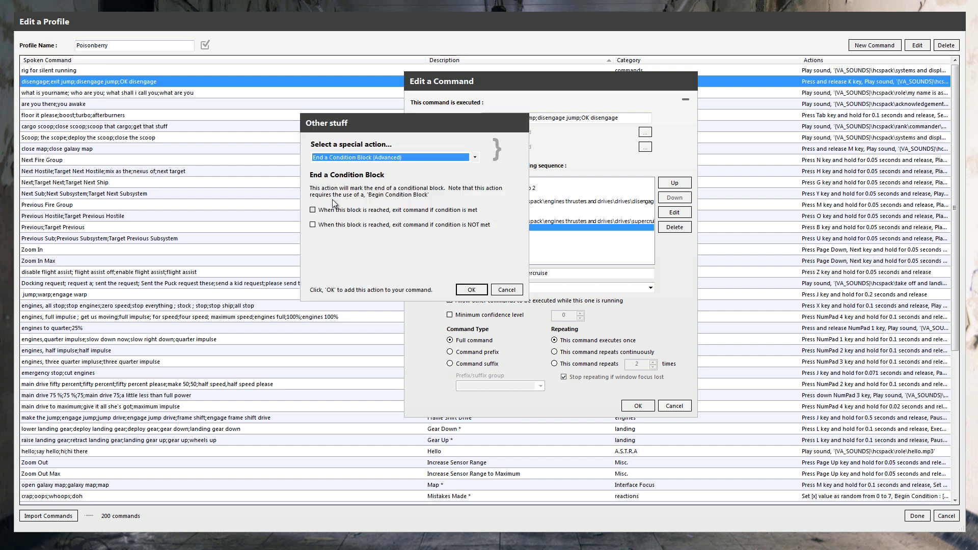
left_click(475, 157)
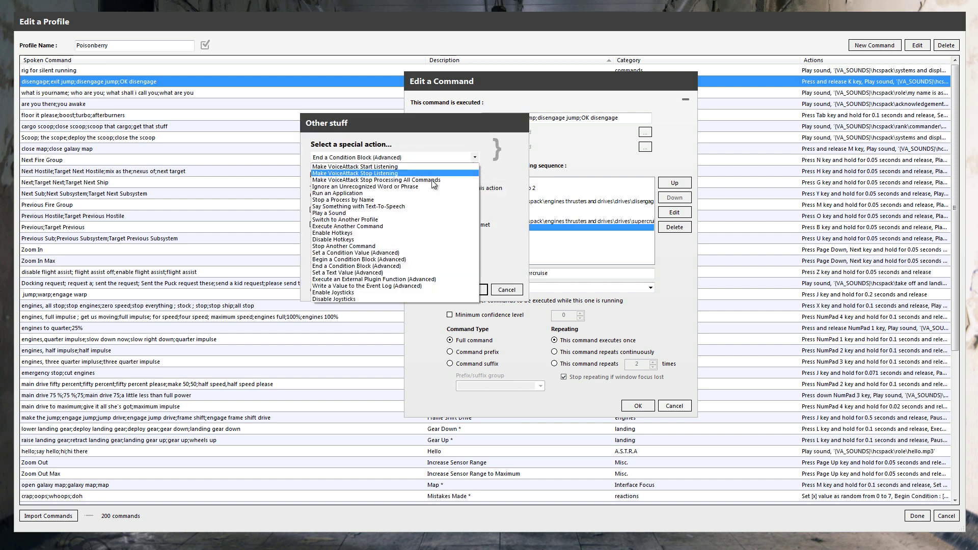
left_click(374, 259)
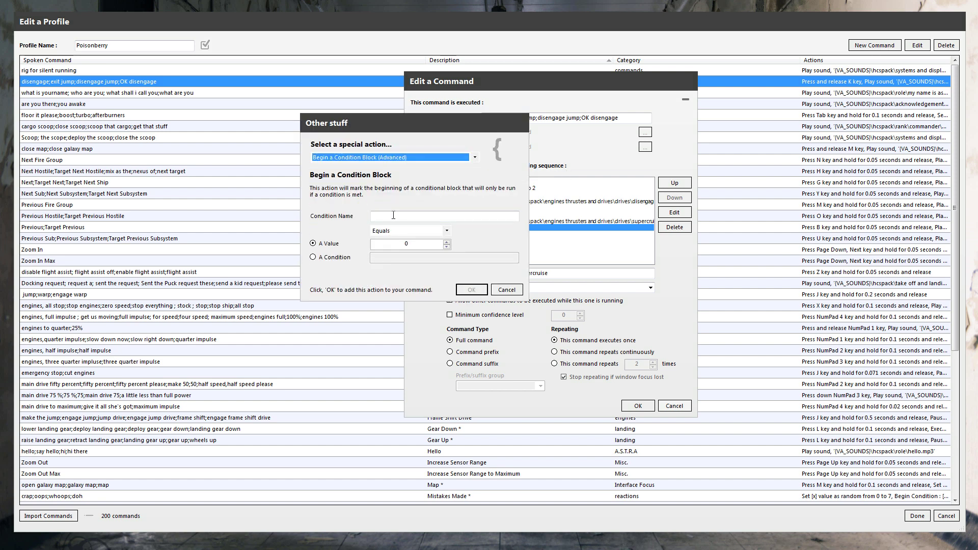
left_click(394, 215)
type("x")
left_click(447, 242)
left_click(471, 290)
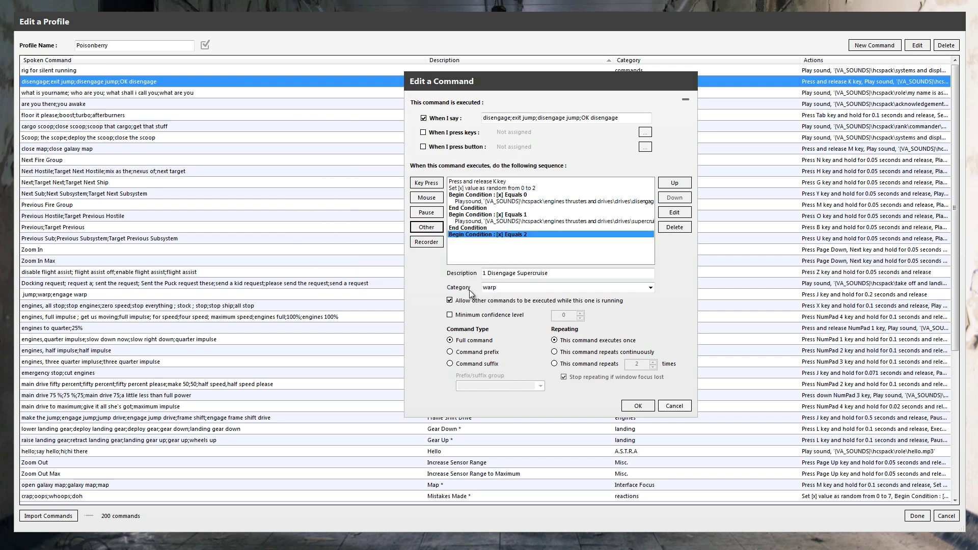
- Add an Execute Another Command action for the understood command inside the x Equals 2 block, waiting until it completes
left_click(434, 229)
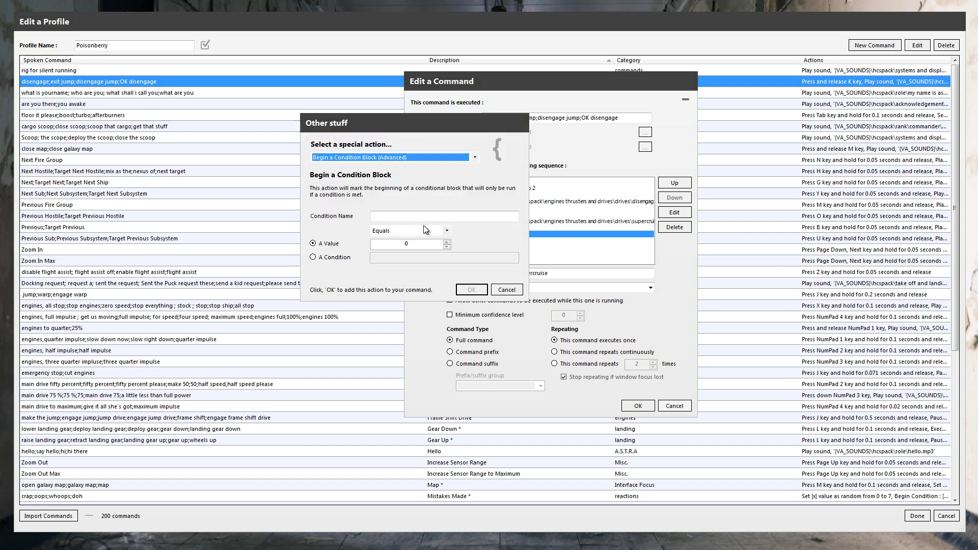
left_click(434, 216)
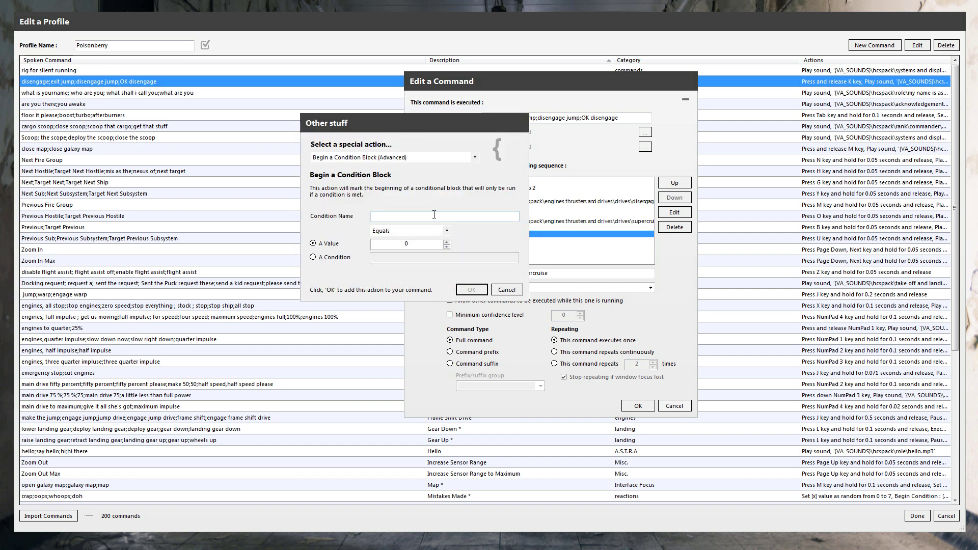
left_click(477, 158)
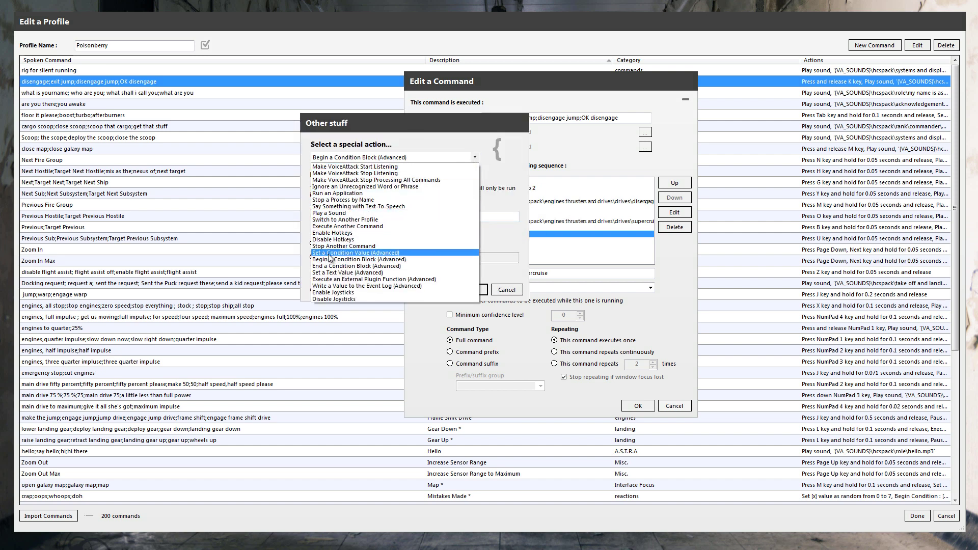
left_click(347, 226)
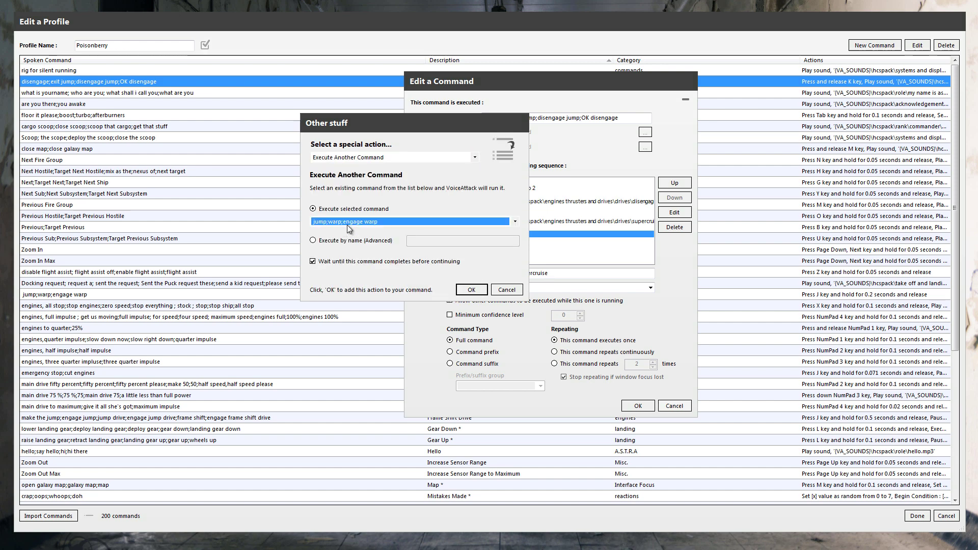
left_click(515, 221)
scroll(518, 246, "down", 15)
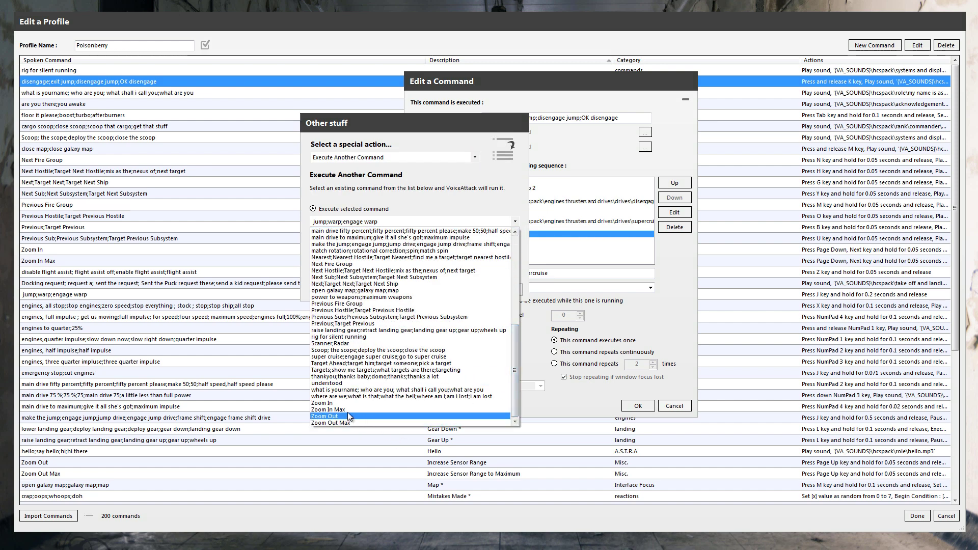
left_click(326, 383)
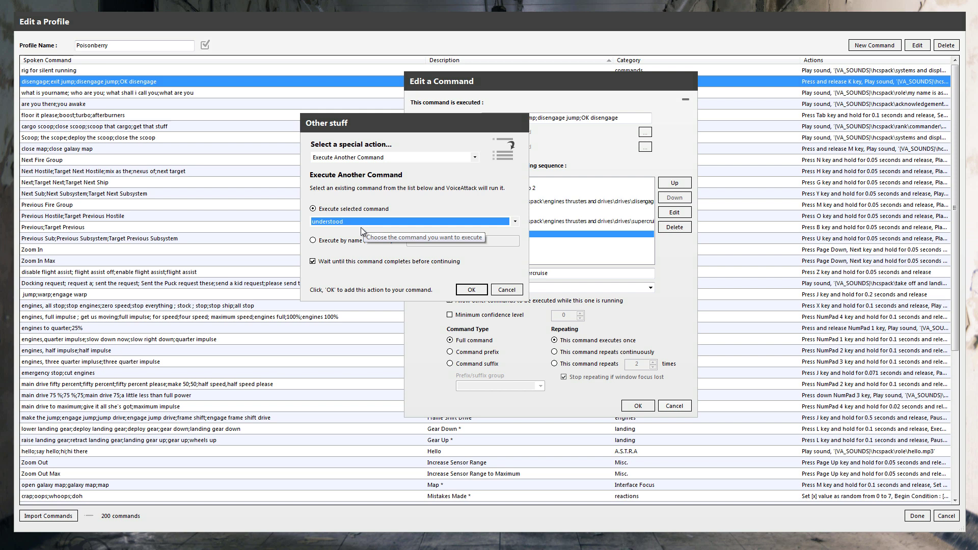
left_click(471, 289)
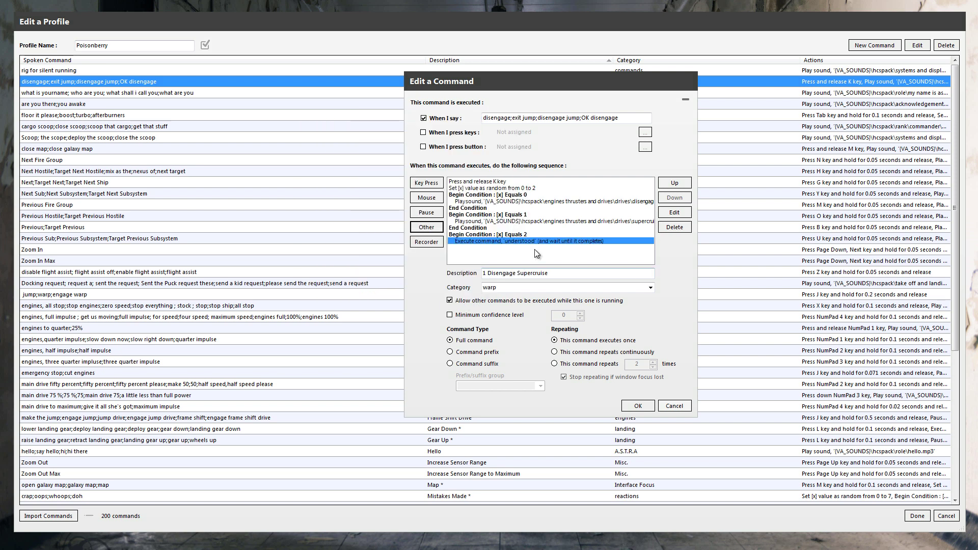
- End the x Equals 2 condition block after its Execute command action
left_click(426, 228)
left_click(476, 155)
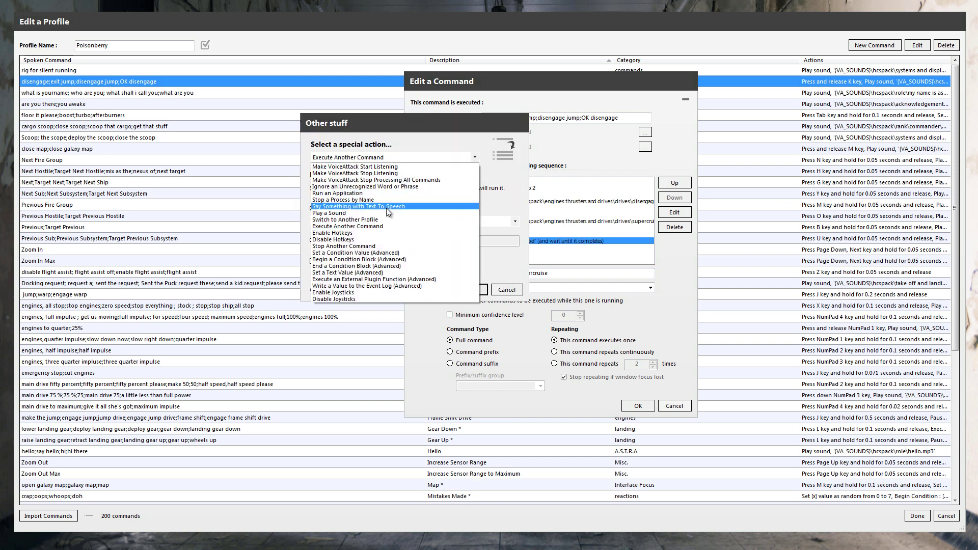
left_click(364, 264)
left_click(471, 289)
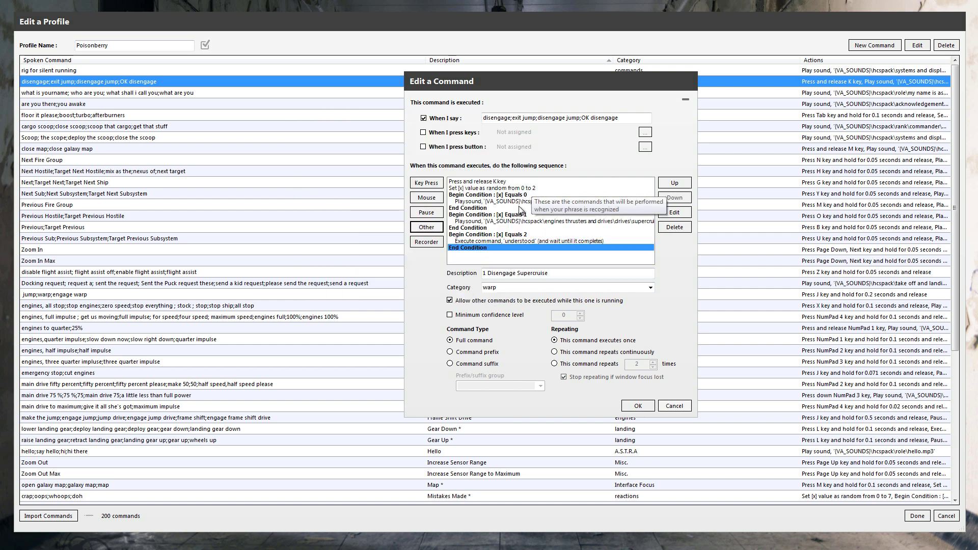
- Review the response action in each condition block and preview the x Equals 1 sound, leaving all three actions unedited
double_click(595, 202)
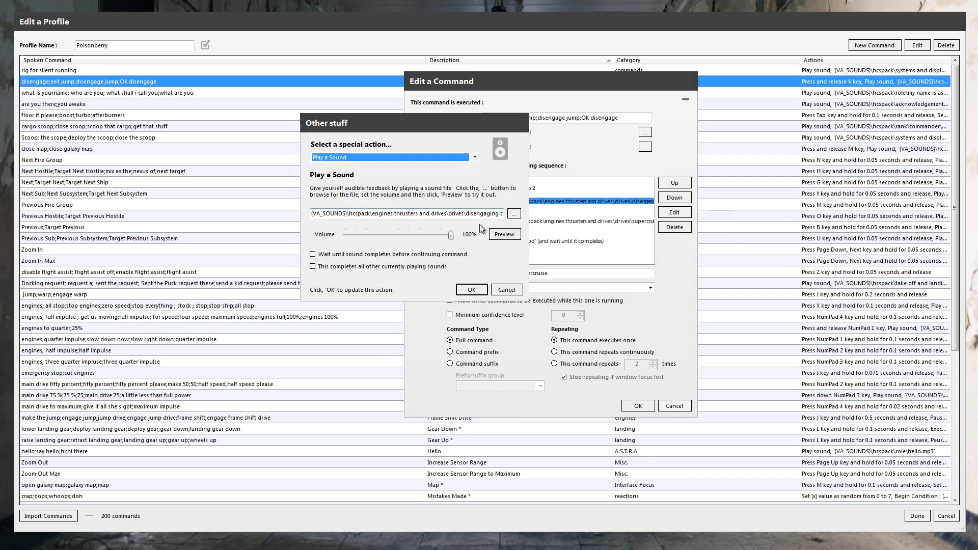
left_click(507, 289)
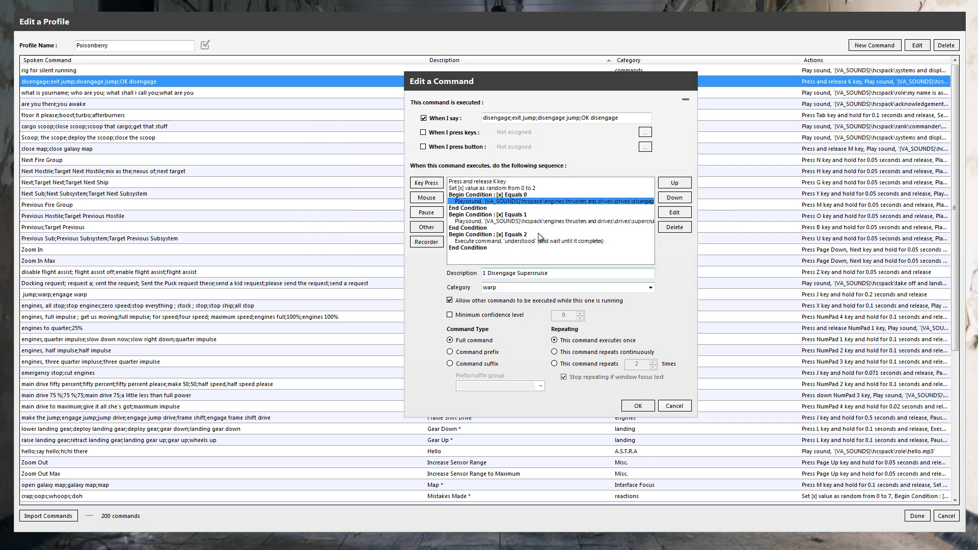
double_click(543, 220)
left_click(504, 235)
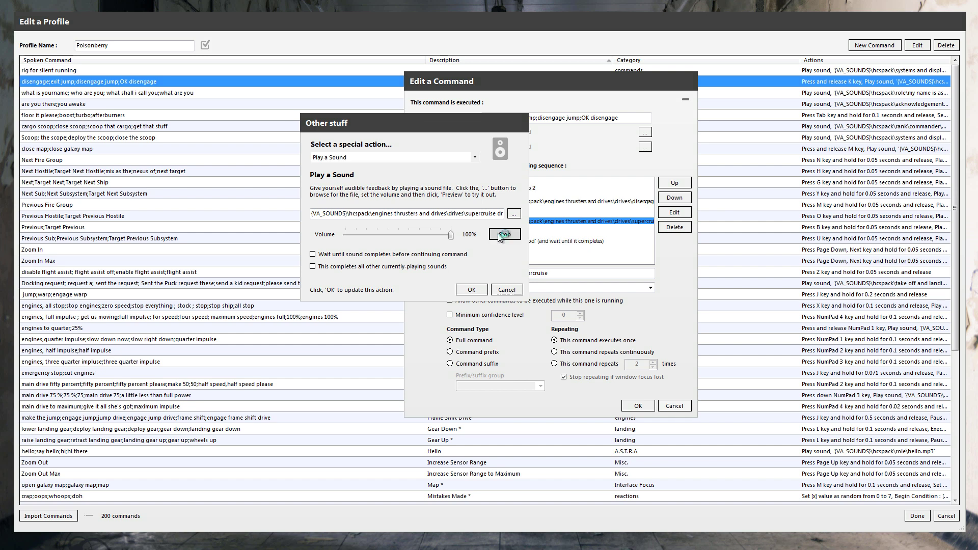
left_click(507, 290)
double_click(532, 242)
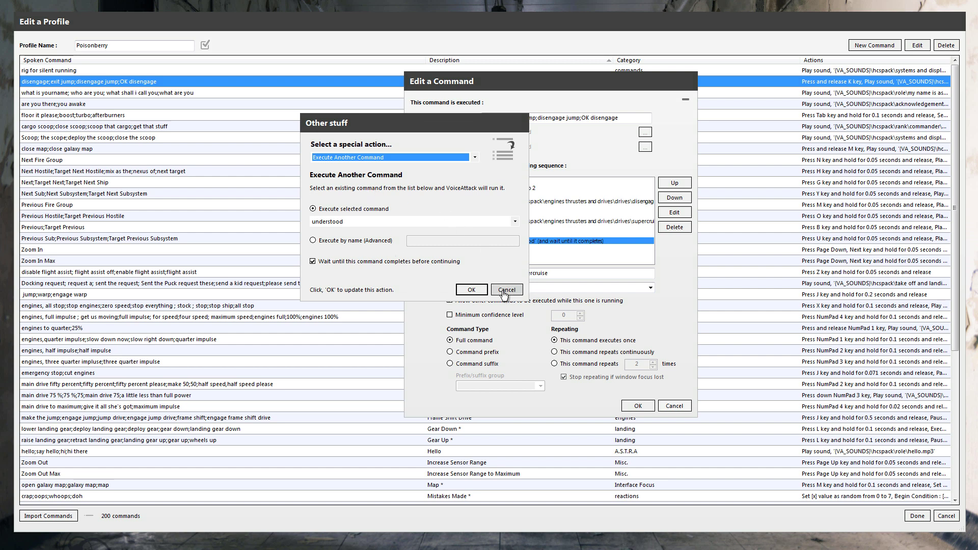
left_click(522, 290)
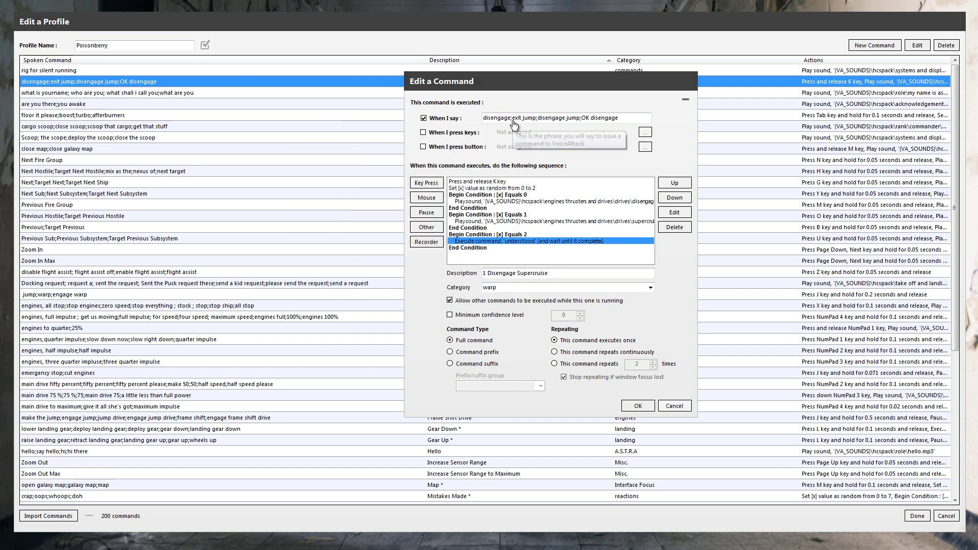
- Save the edited Disengage Supercruise command to the profile
left_click(633, 118)
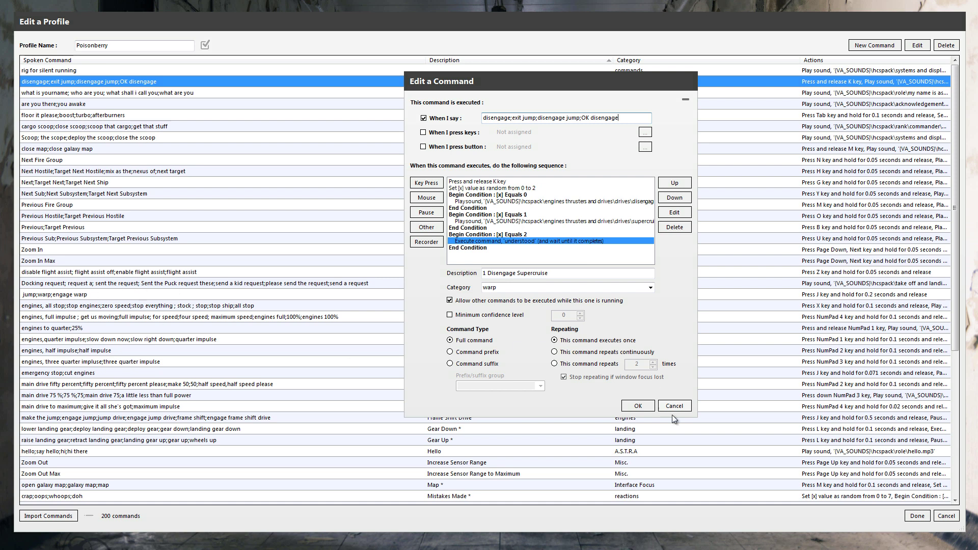
left_click(638, 406)
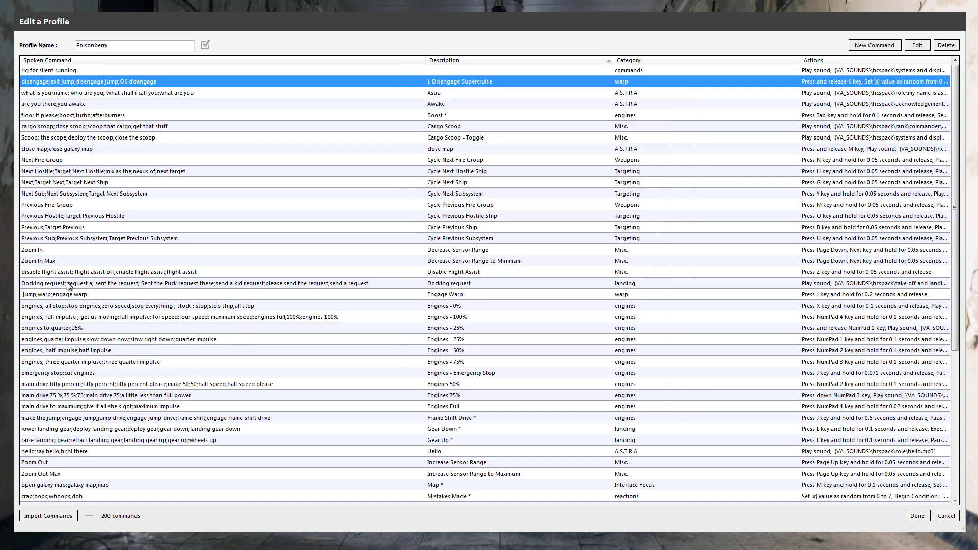
- Open the understood command from the profile's command list and examine its random value and x Equals 0 block
left_click(411, 284)
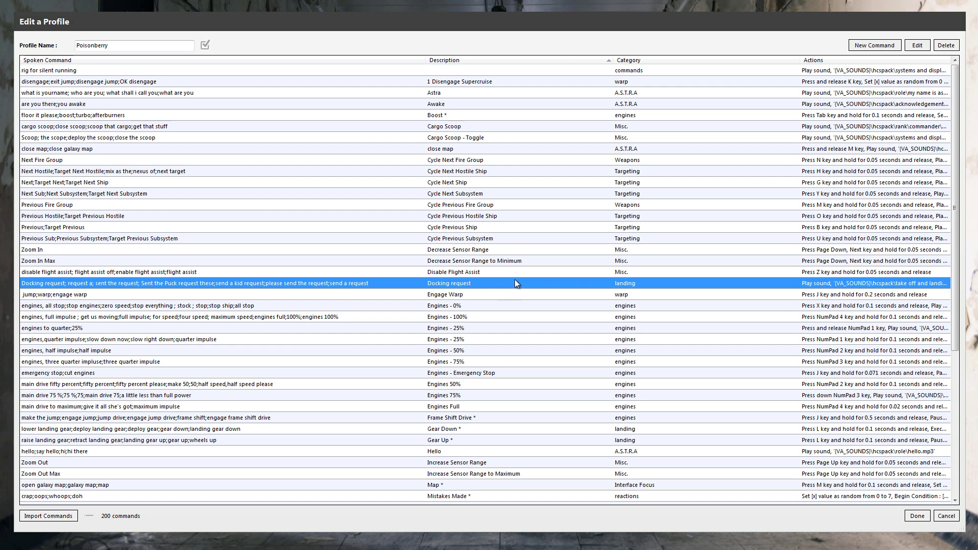
scroll(490, 276, "down", 7)
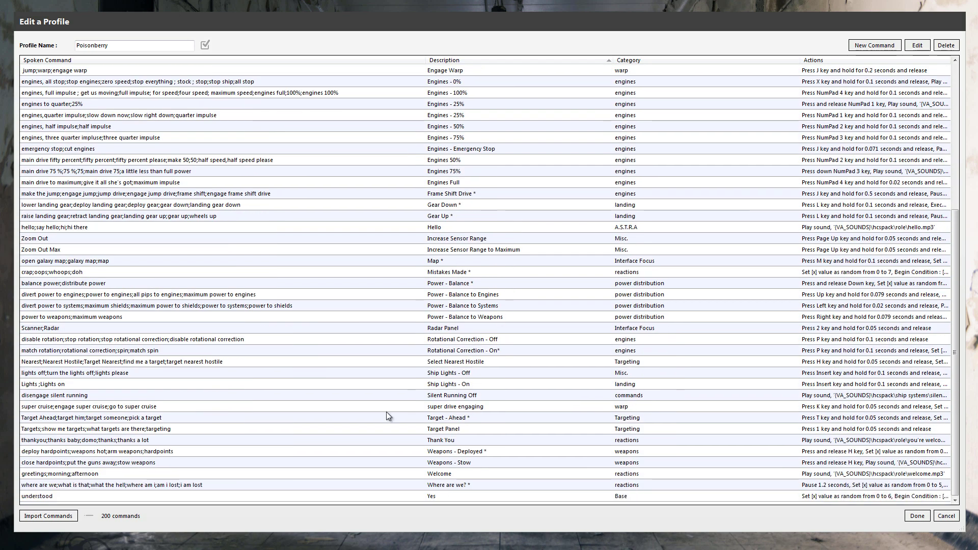
double_click(218, 495)
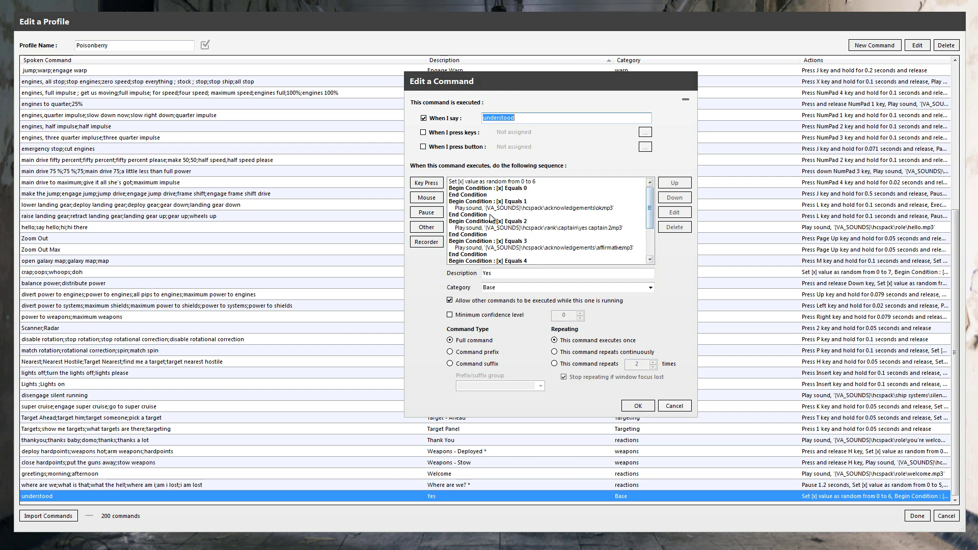
left_click(477, 196)
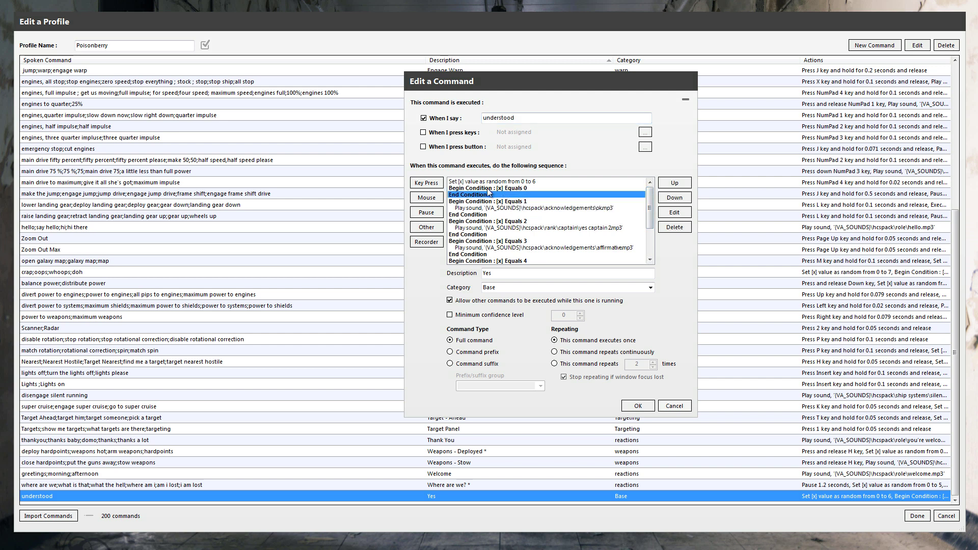
left_click(486, 188)
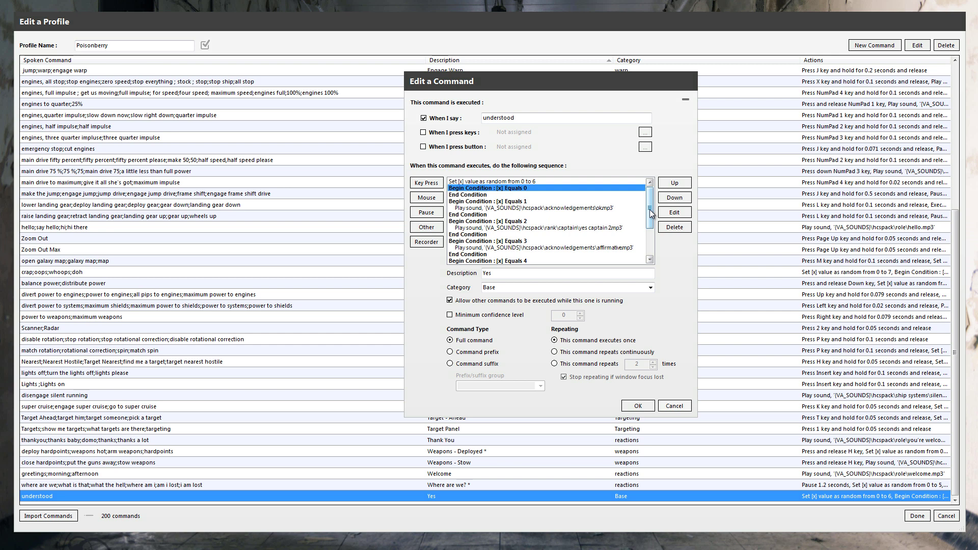
- Preview the ok.mp3 and yes captain 2.mp3 sounds in the understood command's x Equals 1 and x Equals 2 blocks
left_click(507, 209)
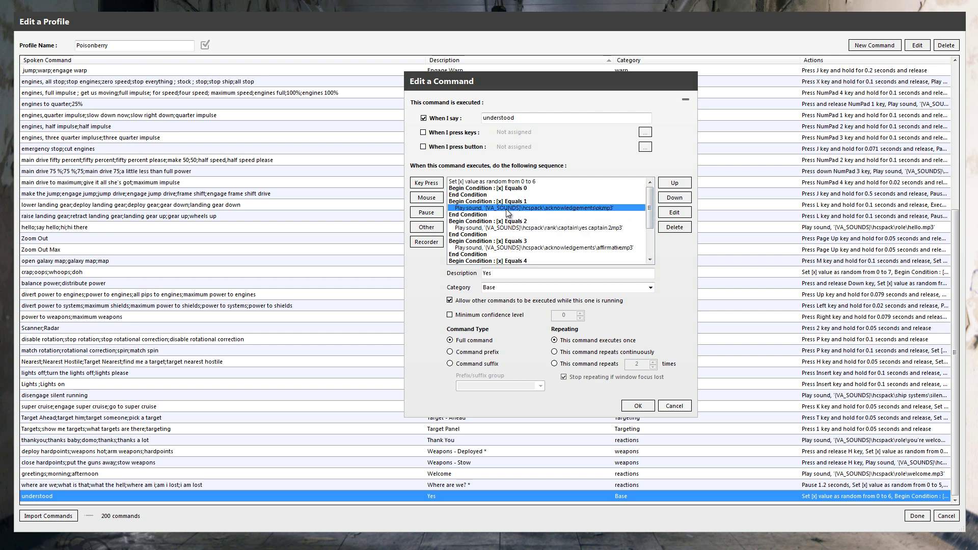
double_click(507, 209)
left_click(504, 234)
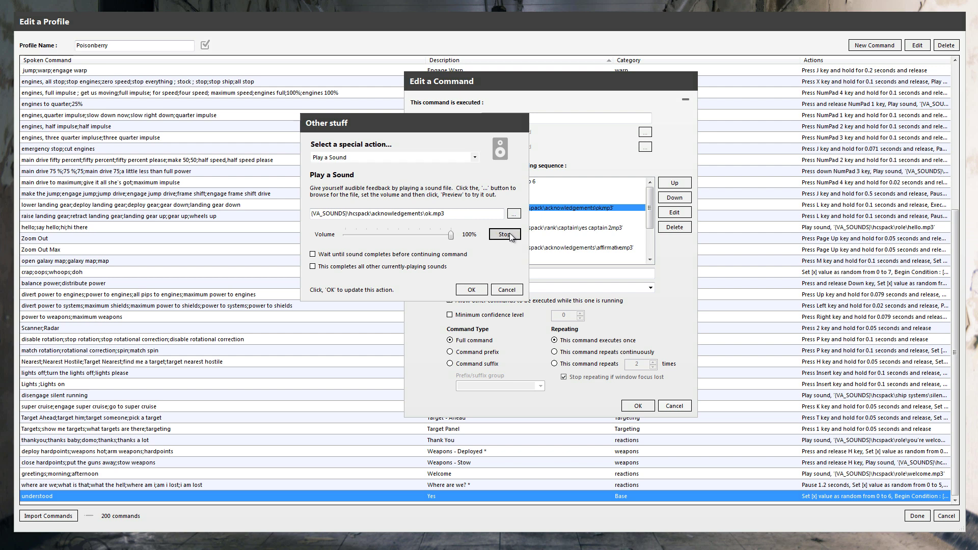
left_click(464, 287)
double_click(596, 228)
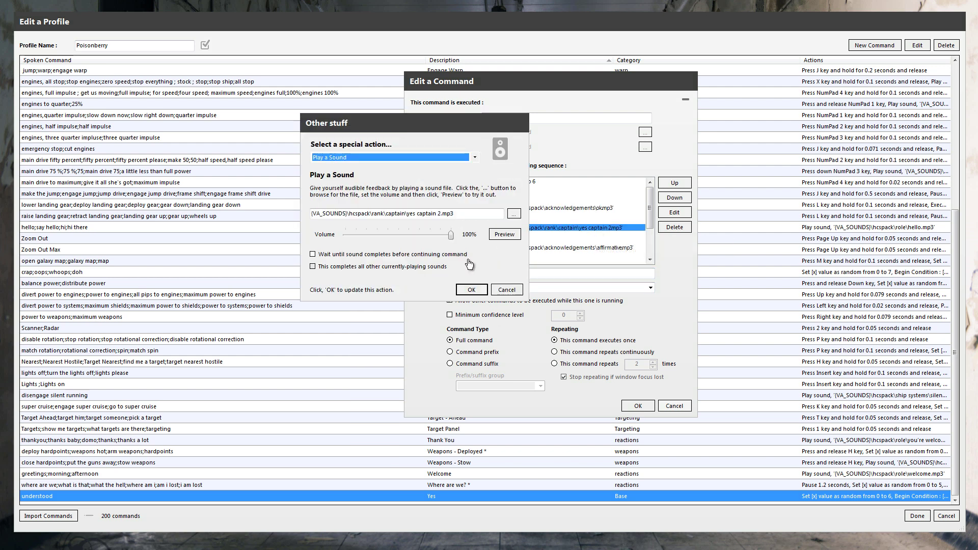
left_click(505, 234)
left_click(471, 289)
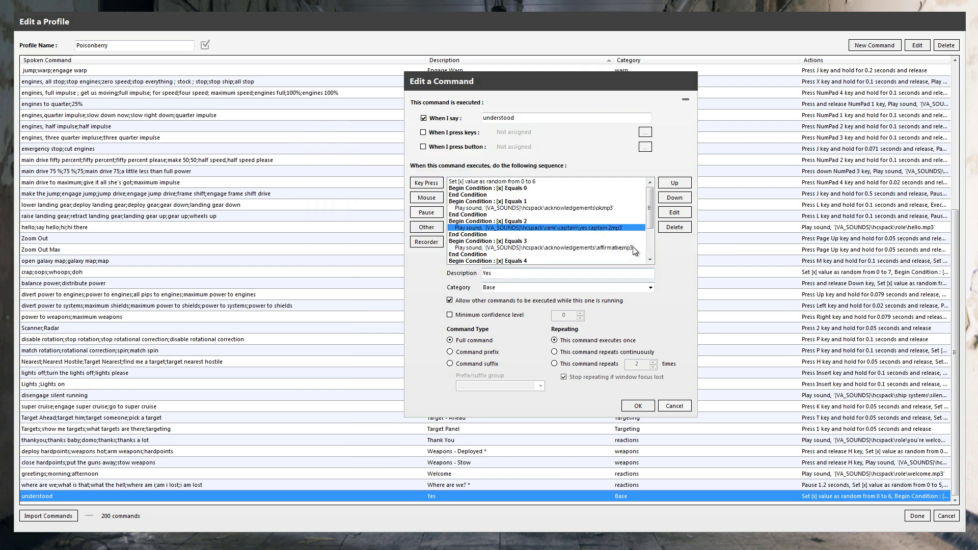
- Examine the remaining condition blocks of the understood command, then close it without saving
scroll(657, 236, "down", 2)
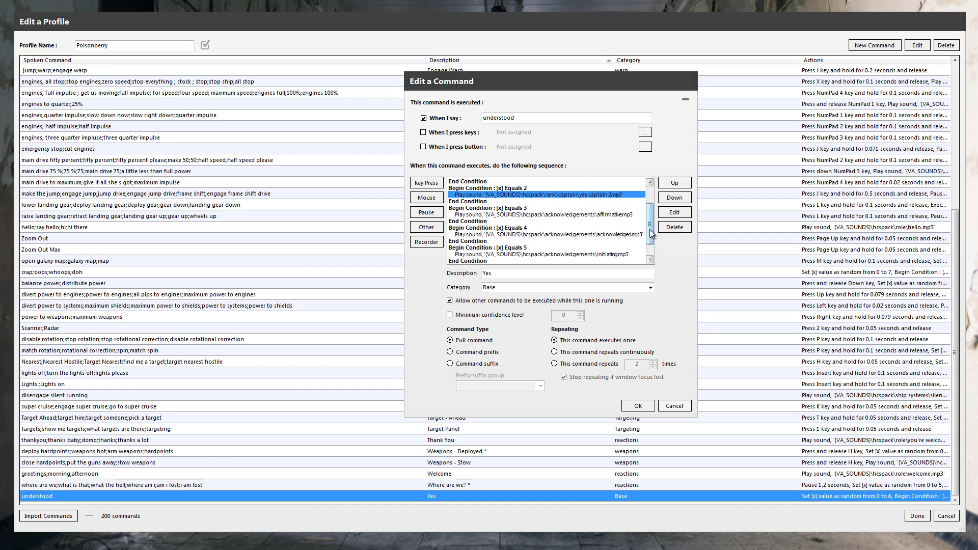
scroll(654, 232, "down", 1)
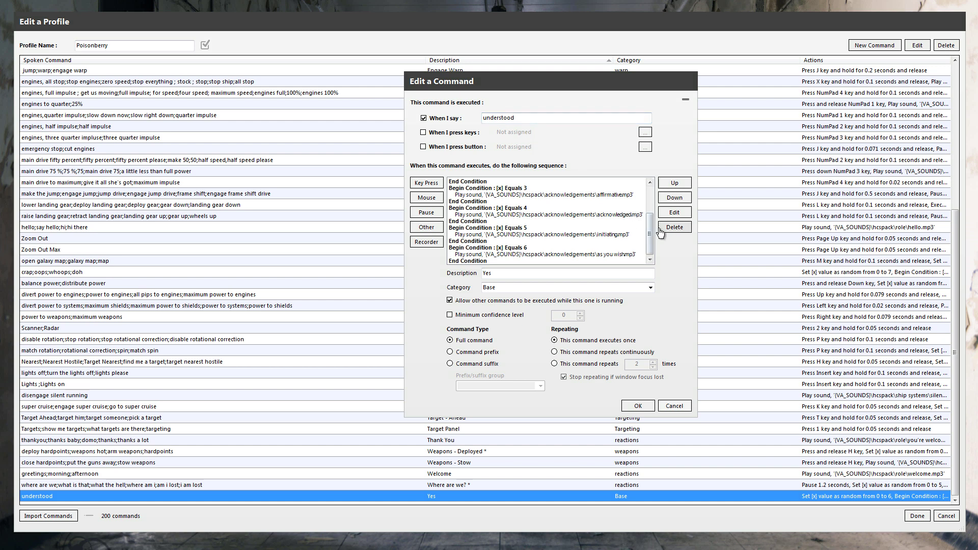
left_click_drag(649, 232, 652, 243)
left_click(670, 406)
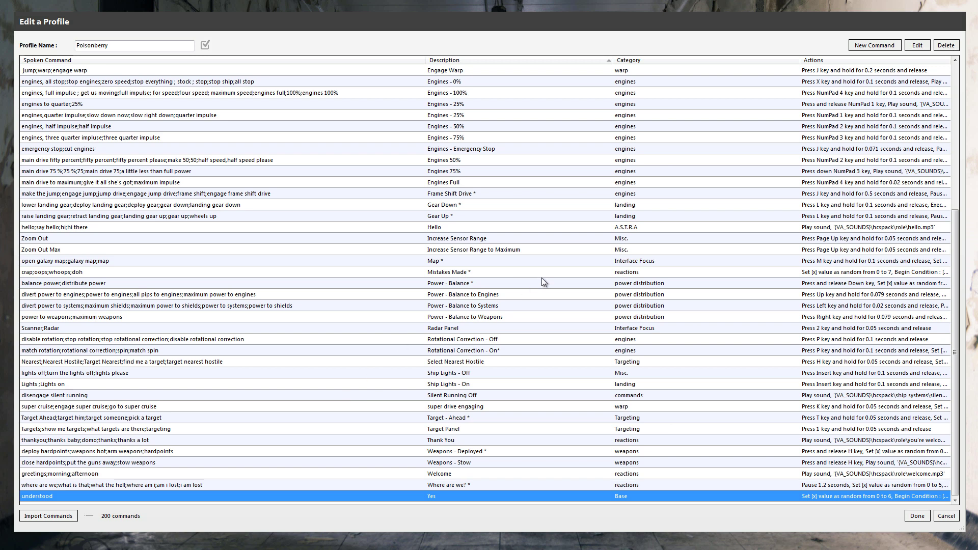
- Open the Power - Balance to Systems command and preview its power to shields.mp3 sound
double_click(514, 304)
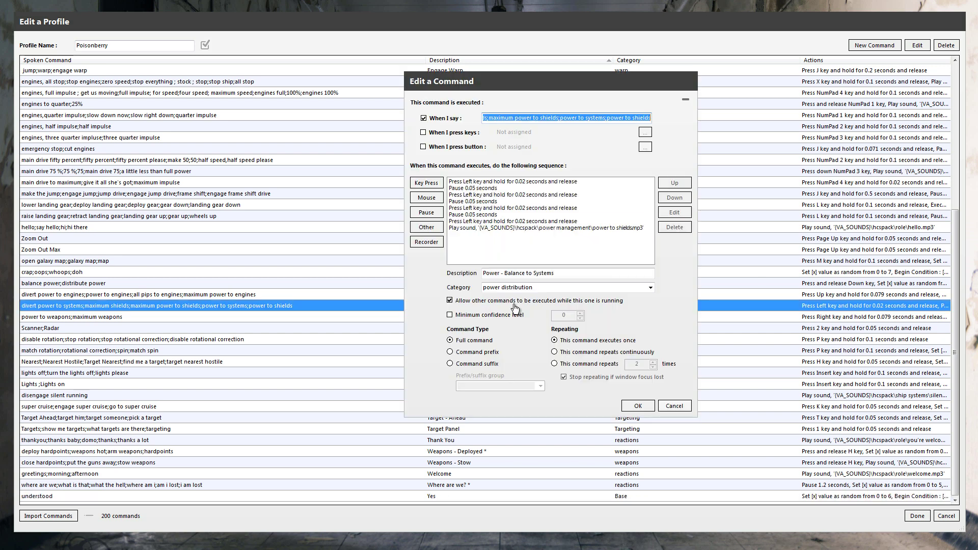
left_click(571, 228)
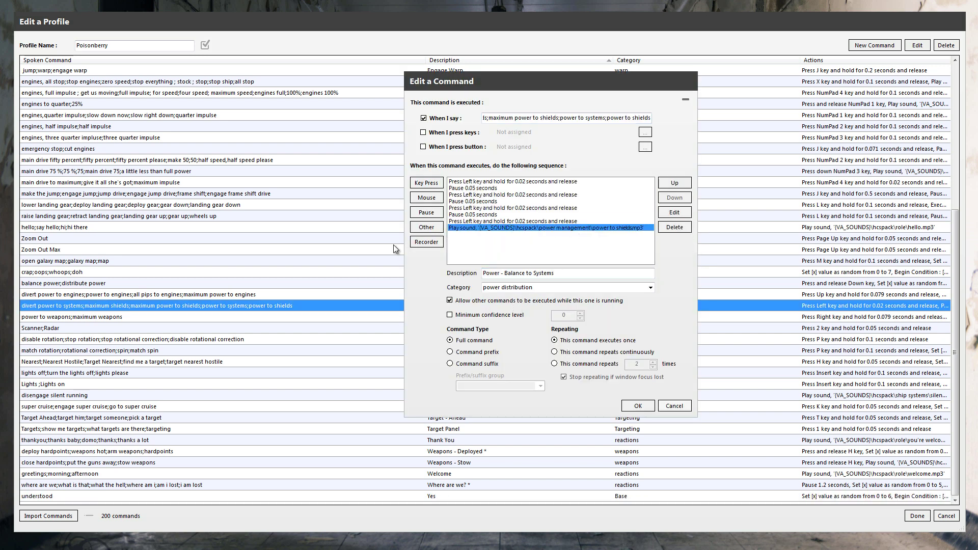
left_click(426, 227)
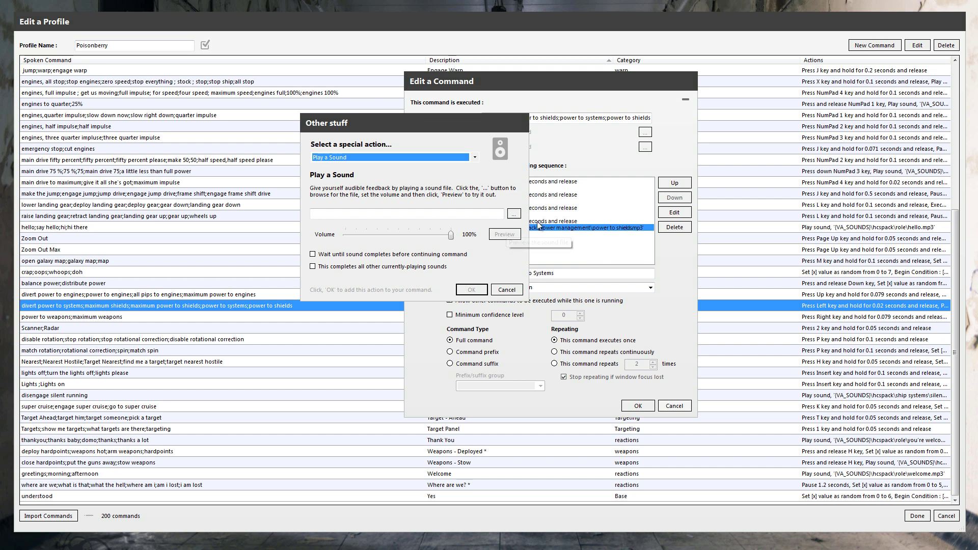
left_click(507, 290)
double_click(561, 228)
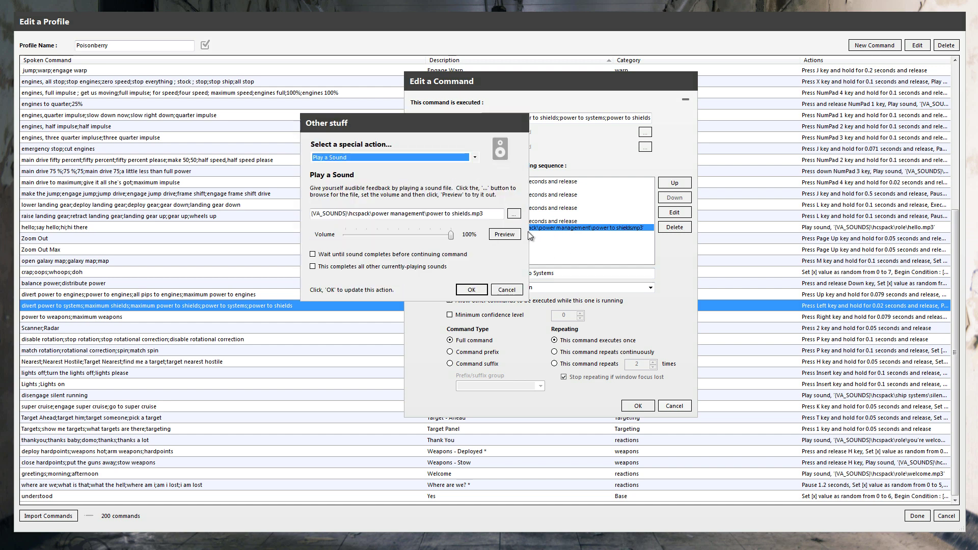
left_click(505, 235)
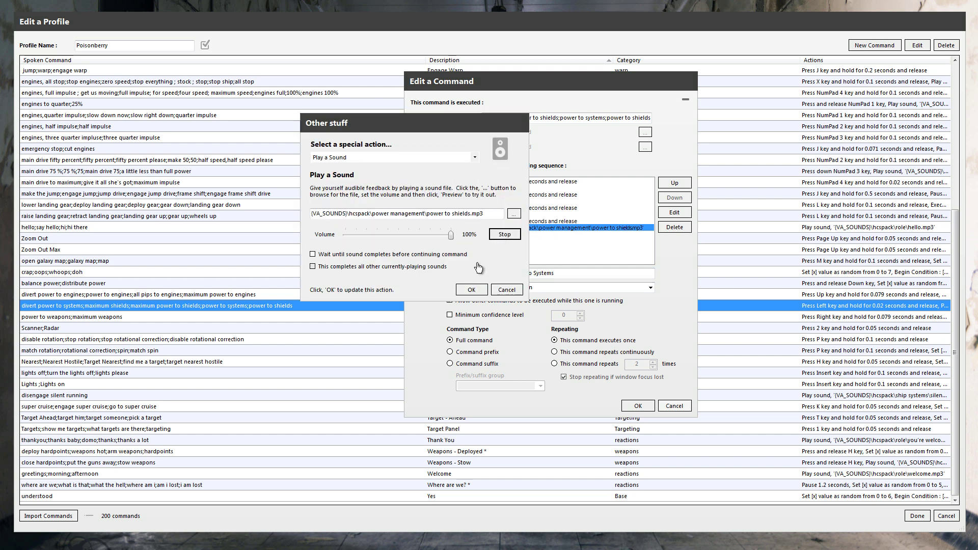
left_click(466, 290)
- Audition divert power to shields.mp3 from the hcspack power management folder and add it as a new Play a Sound action
left_click(426, 227)
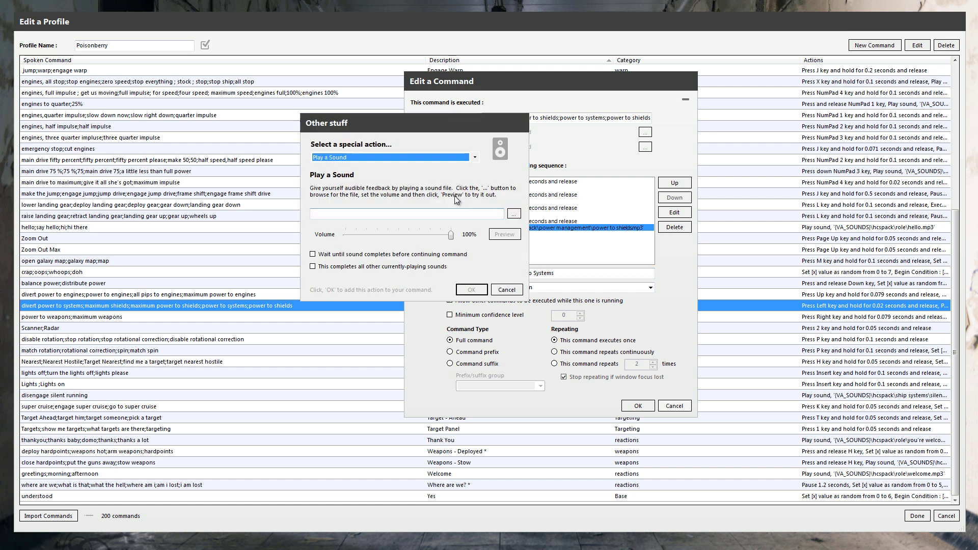
left_click(513, 214)
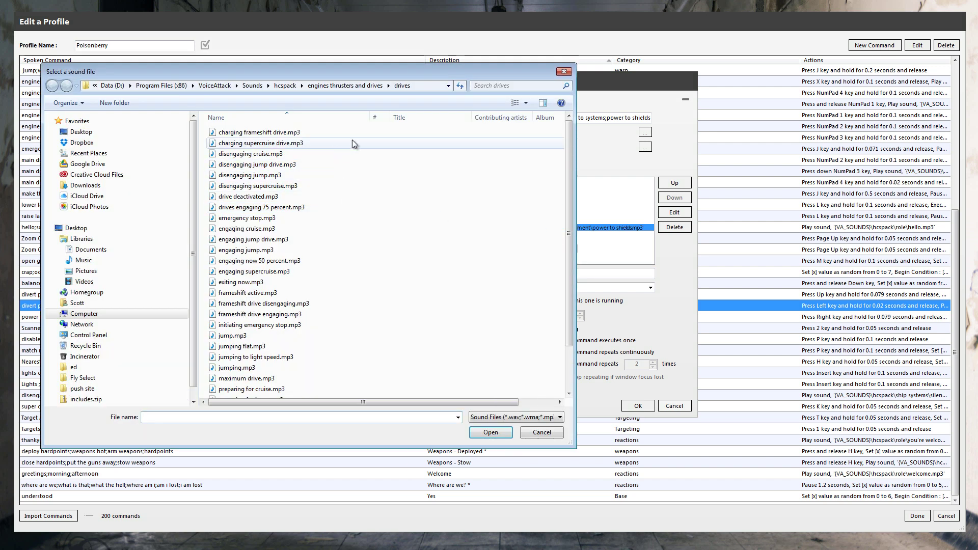
left_click(284, 85)
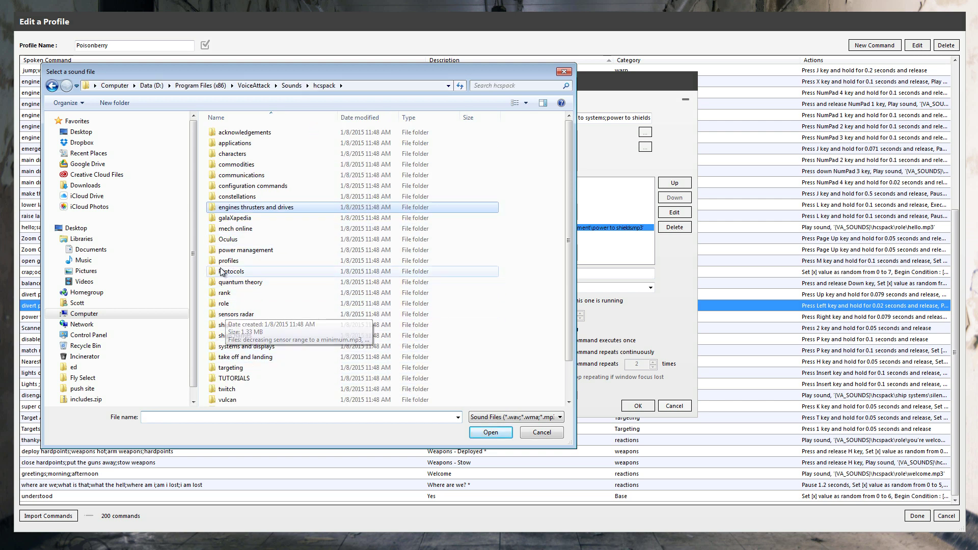
double_click(233, 251)
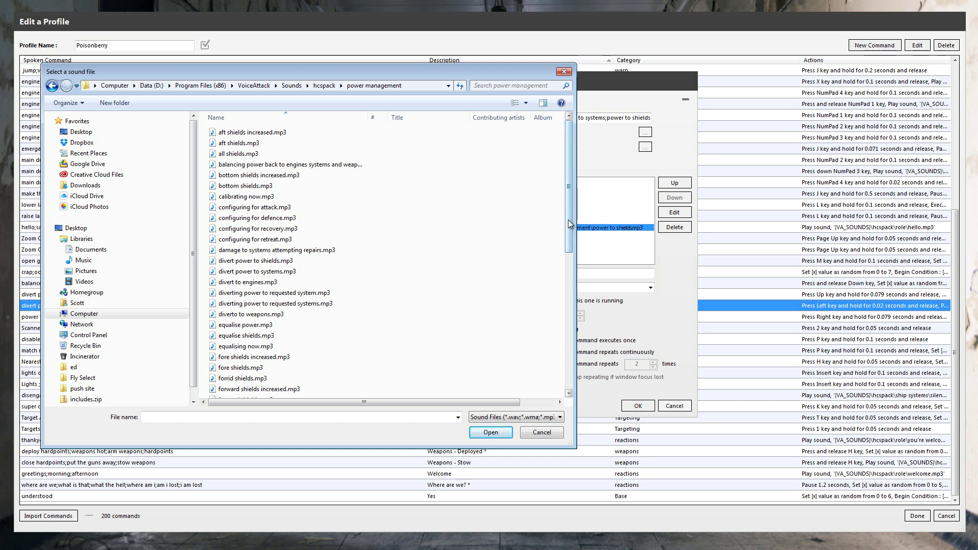
left_click(270, 261)
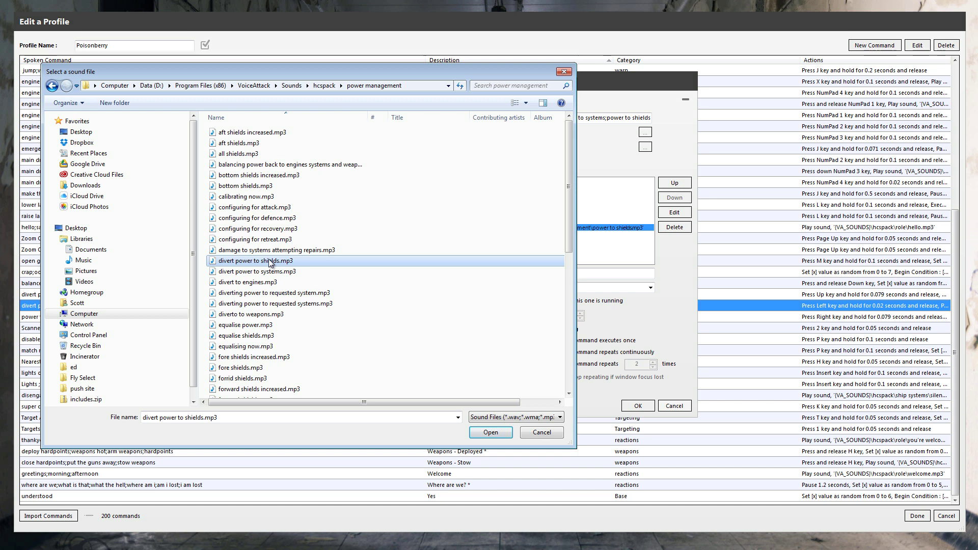
right_click(271, 260)
left_click(231, 277)
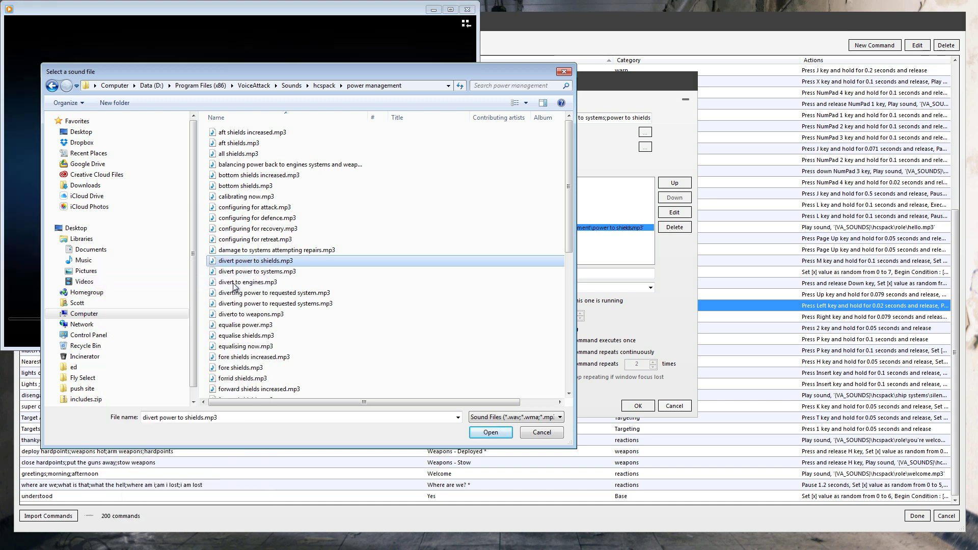
left_click(468, 10)
left_click(491, 432)
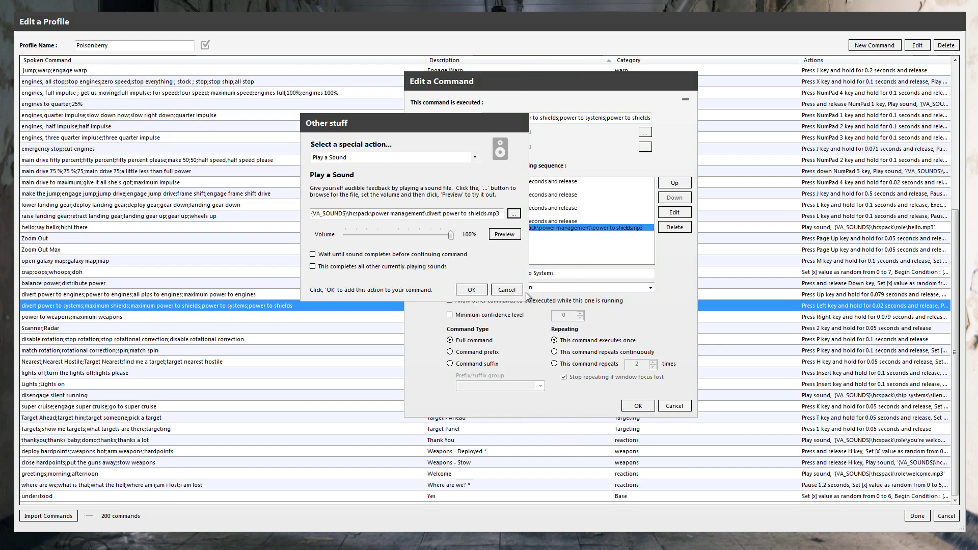
left_click(469, 289)
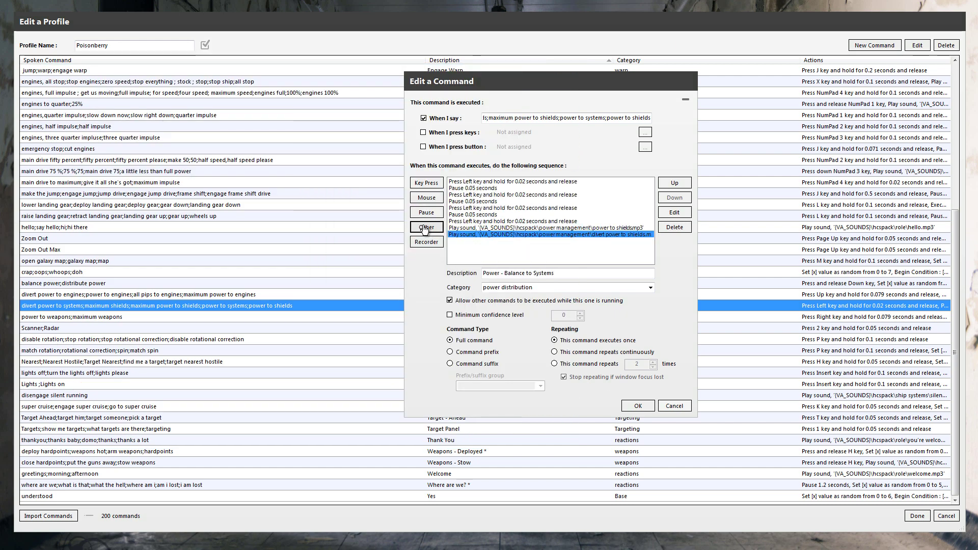
- Start another Play a Sound action and audition shields.mp3 from the power management folder
left_click(426, 229)
left_click(479, 157)
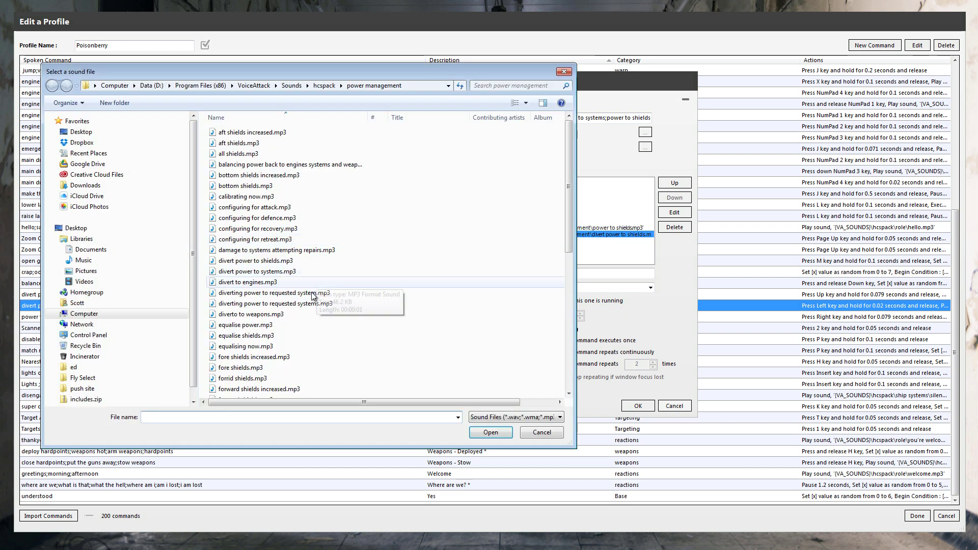
left_click(564, 390)
left_click(228, 362)
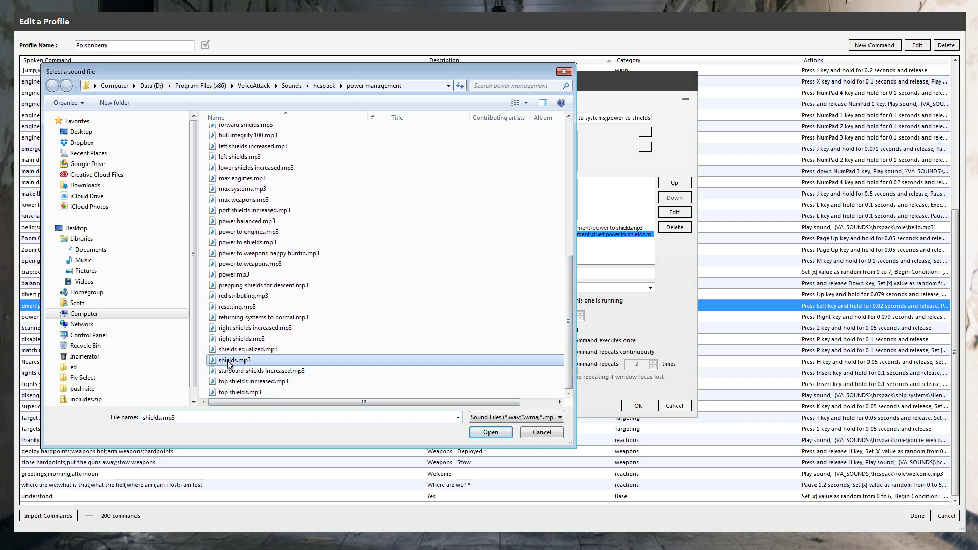
right_click(227, 363)
left_click(144, 118)
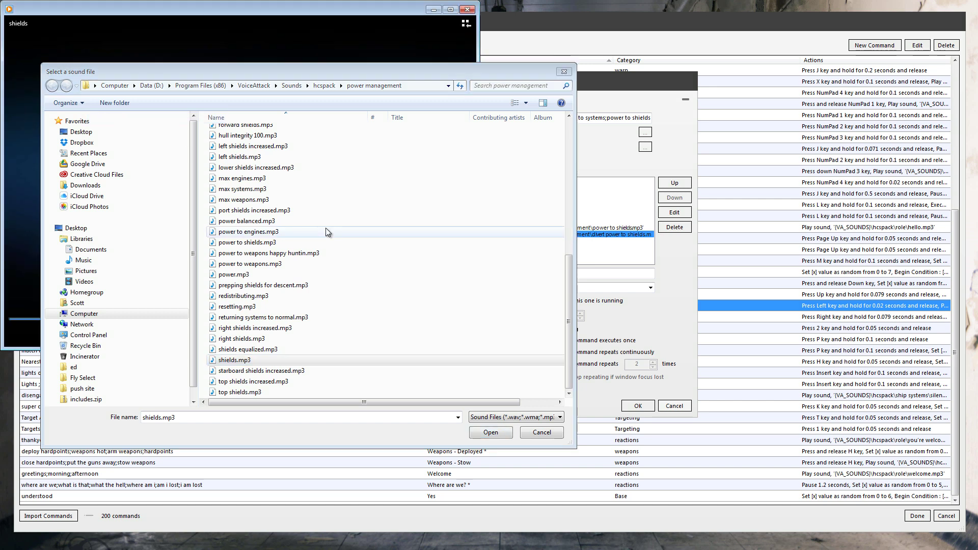
left_click(467, 9)
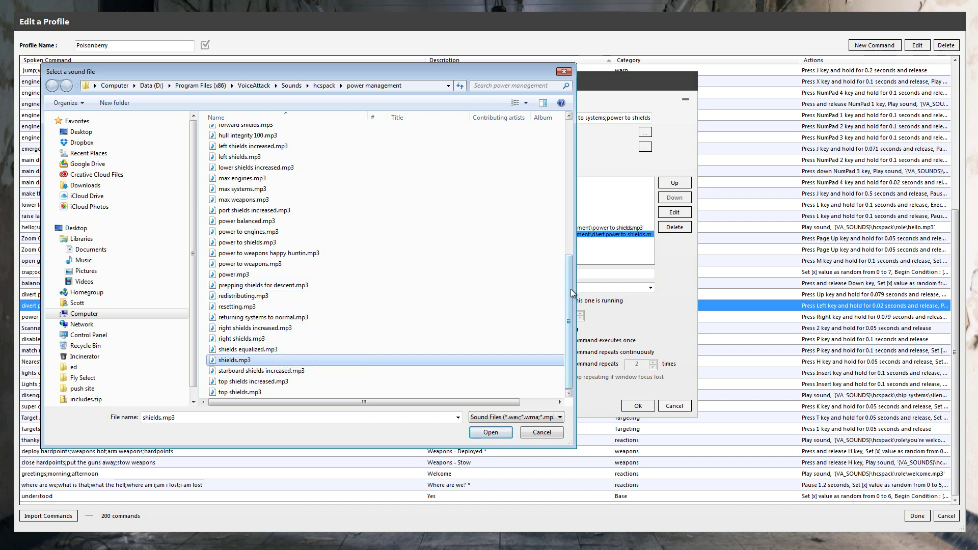
- Choose divert power to systems.mp3 as the sound and add it to the end of the command sequence
left_click_drag(571, 288, 600, 173)
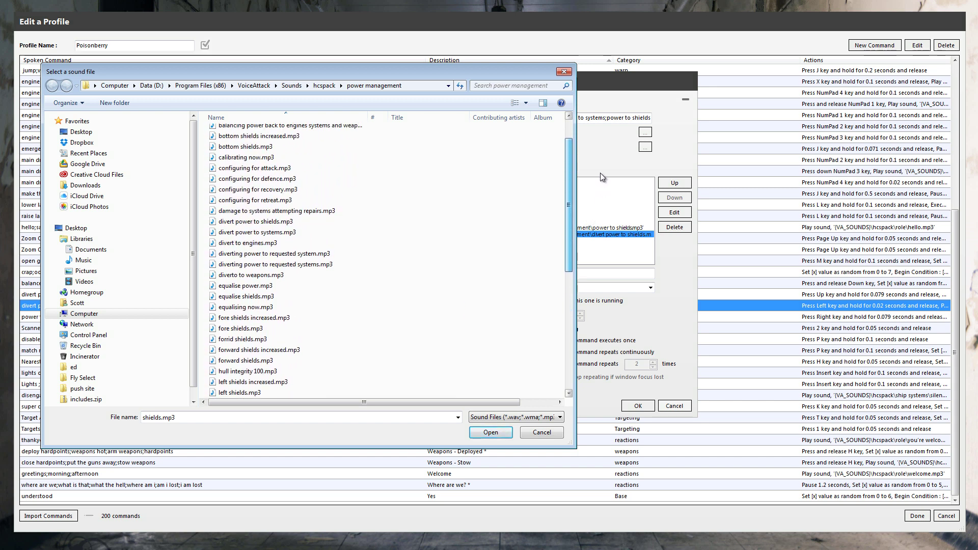
left_click(318, 265)
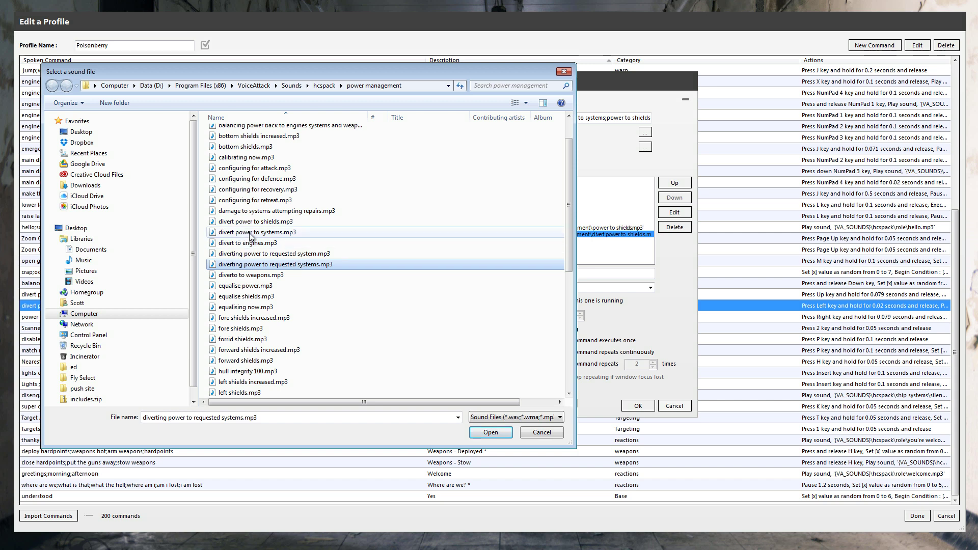
left_click(267, 234)
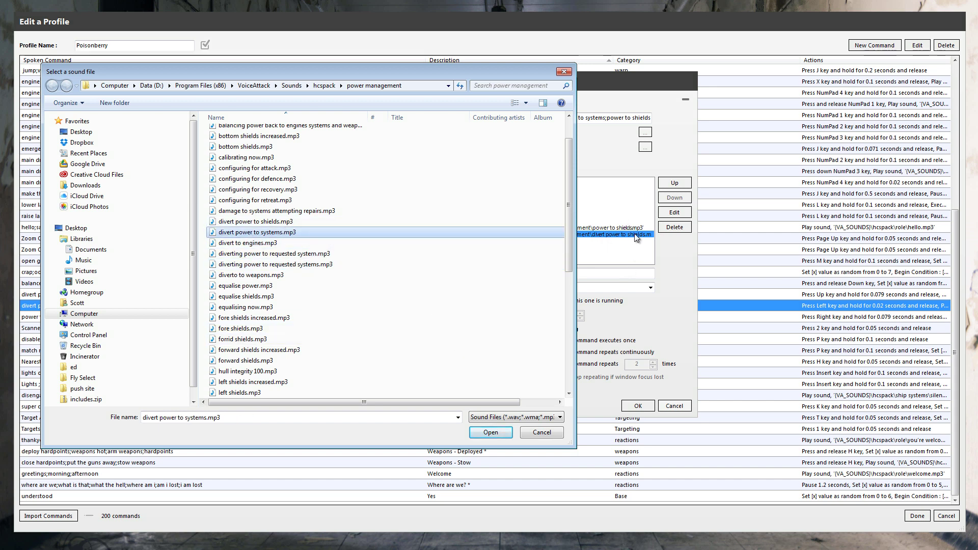
left_click(494, 433)
left_click(477, 293)
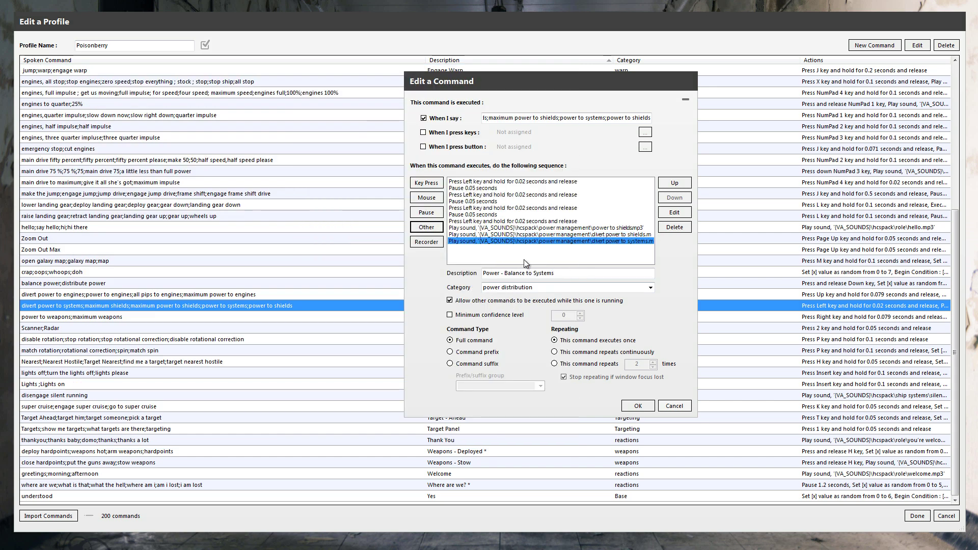
- Insert a Set a Condition Value action after the last Left key press, setting condition x to 2
left_click(541, 221)
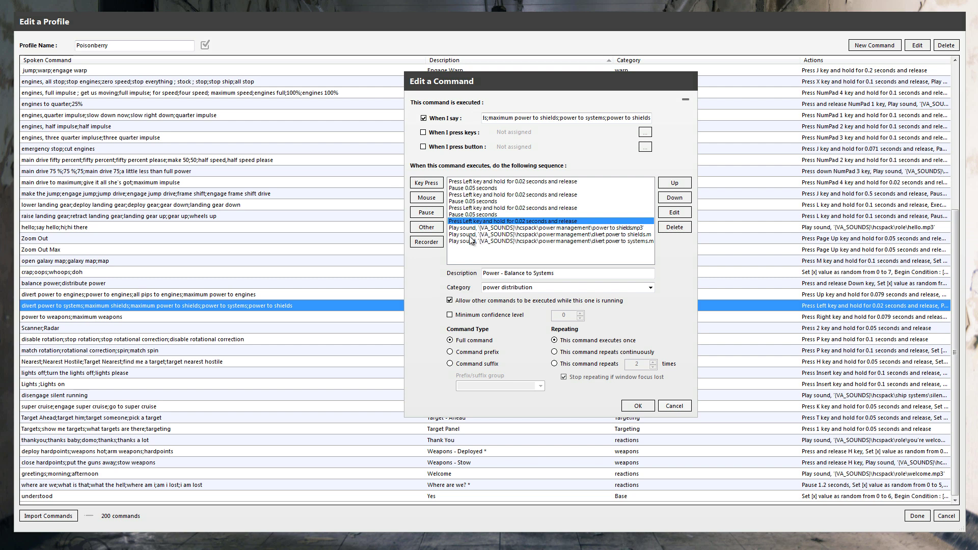
left_click(426, 227)
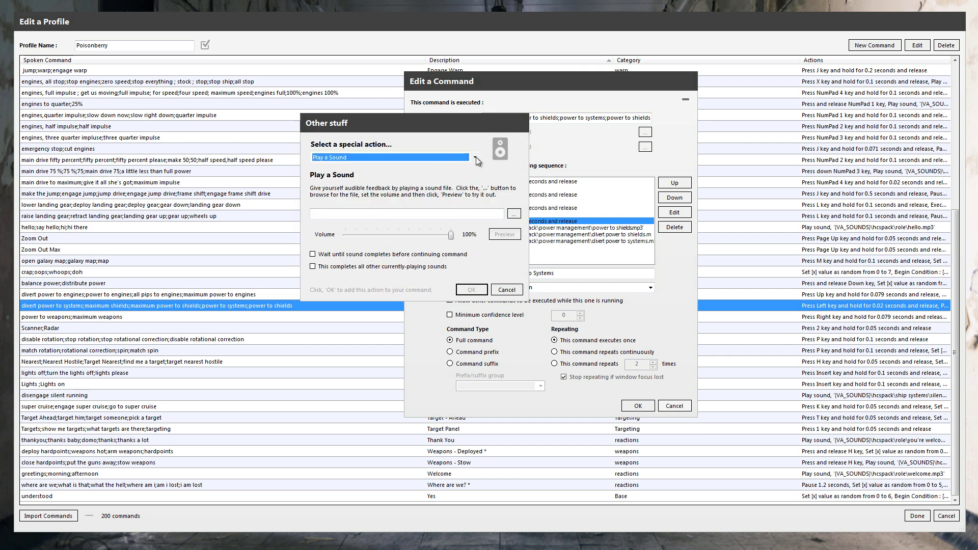
left_click(451, 158)
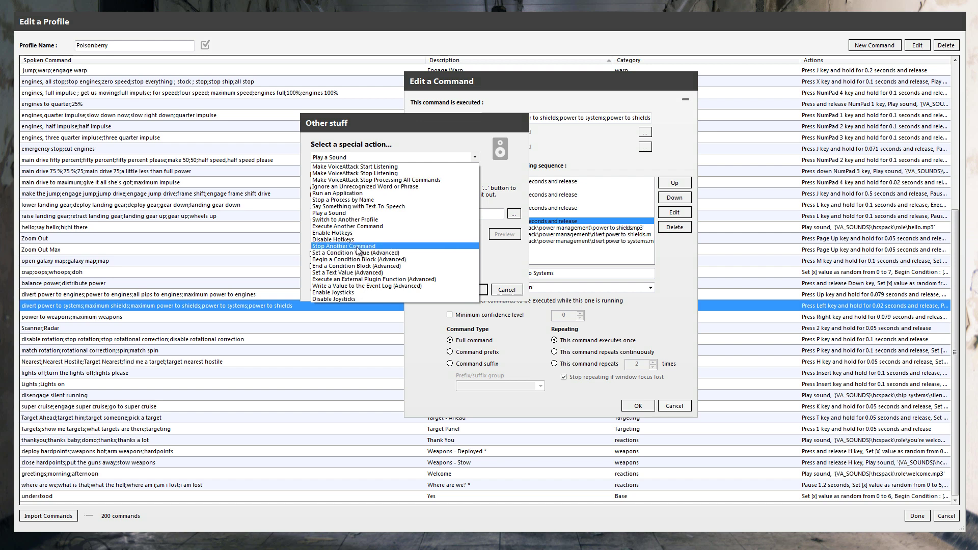
left_click(355, 254)
left_click(384, 216)
type("x")
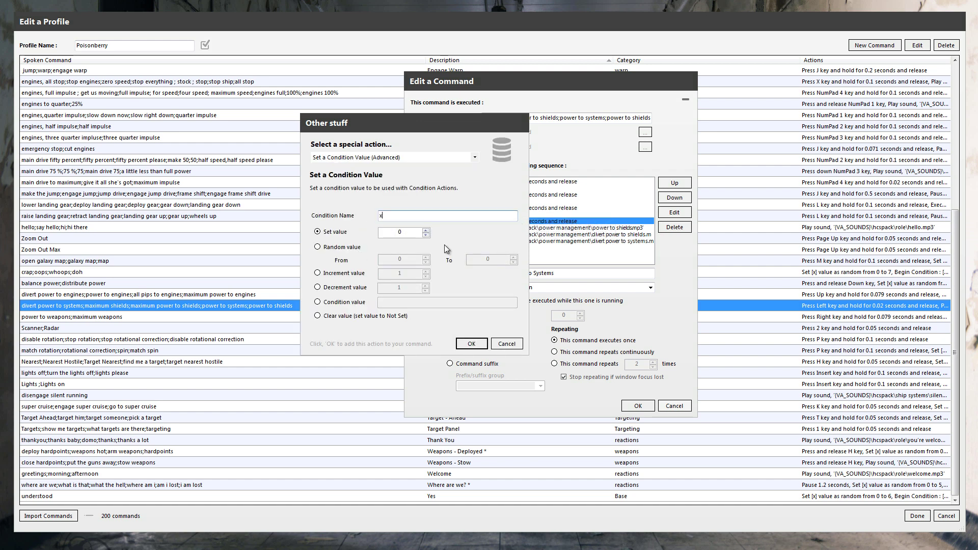
left_click(426, 231)
left_click(426, 231)
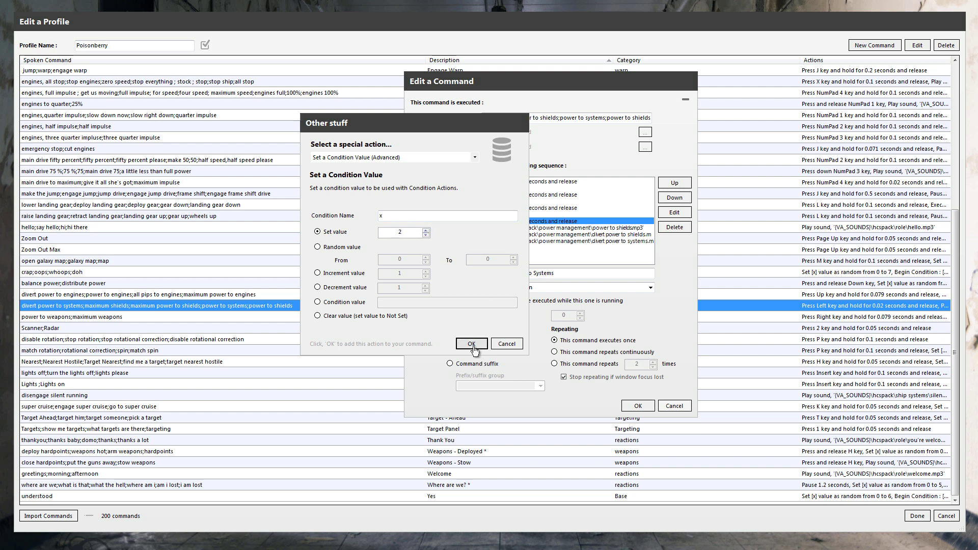
left_click(471, 344)
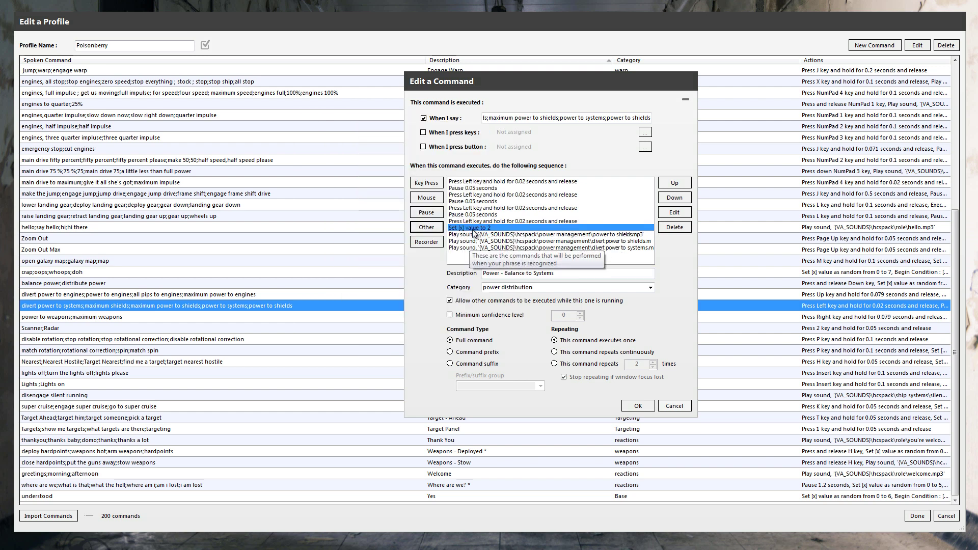
- Begin a condition block for x Equals 0 before the power to shields.mp3 sound
left_click(426, 228)
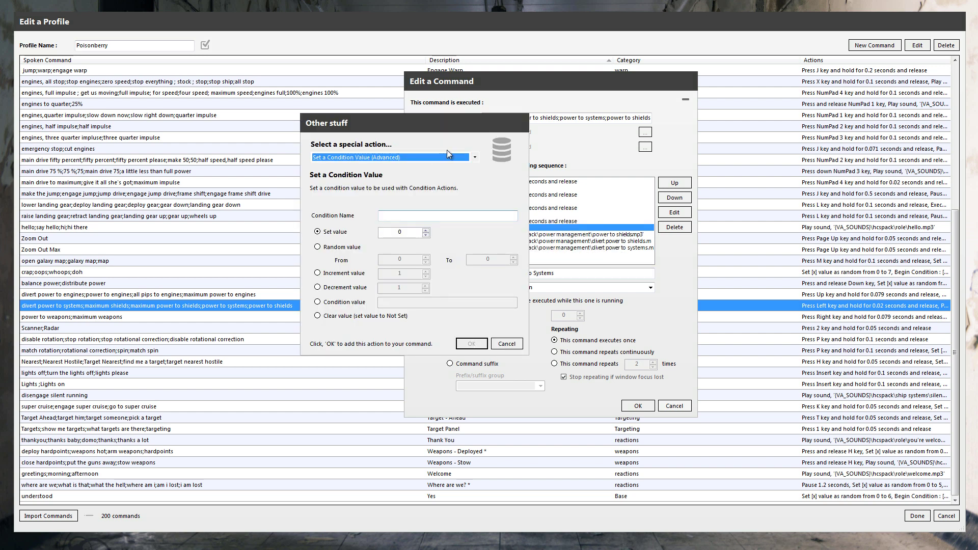
left_click(474, 158)
left_click(362, 251)
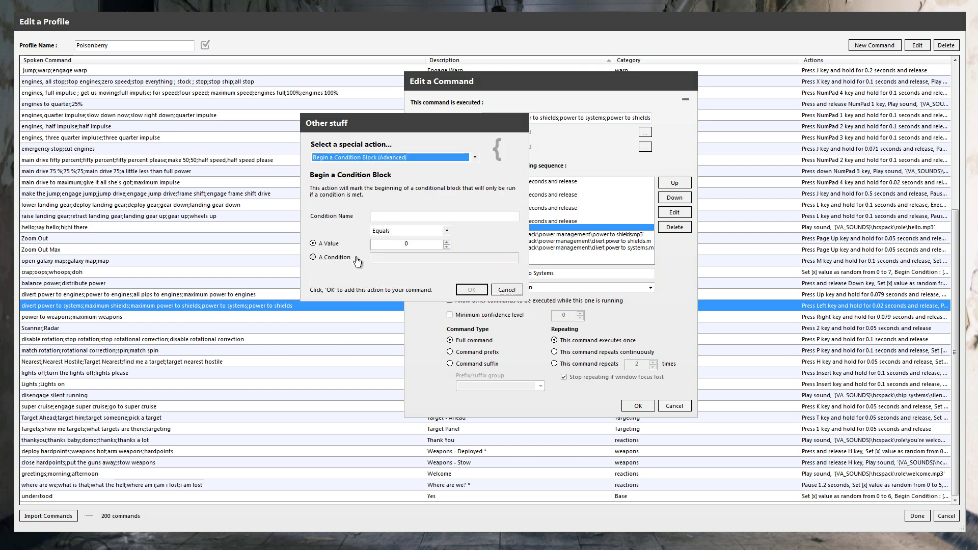
left_click(405, 217)
left_click(470, 289)
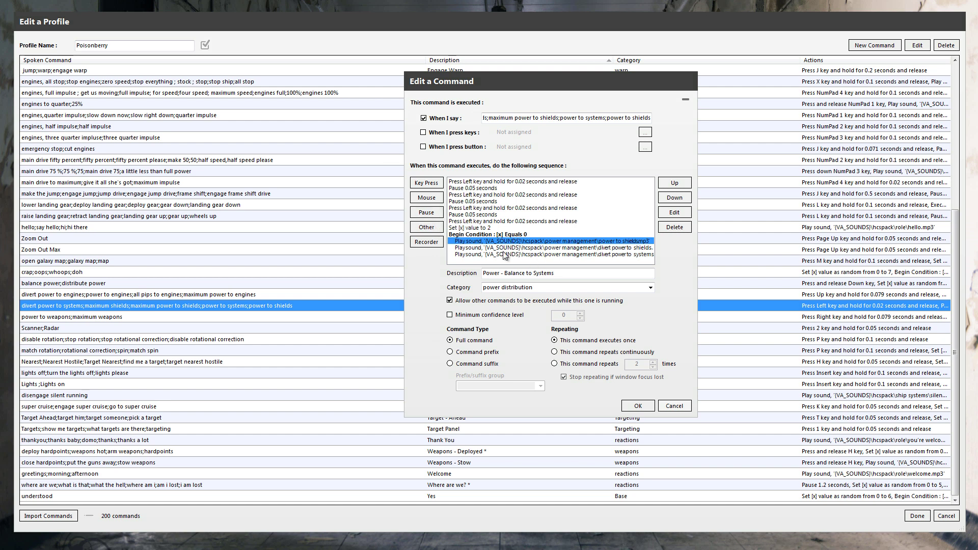
- End the x Equals 0 condition block after the power to shields.mp3 sound
left_click(426, 227)
left_click(474, 159)
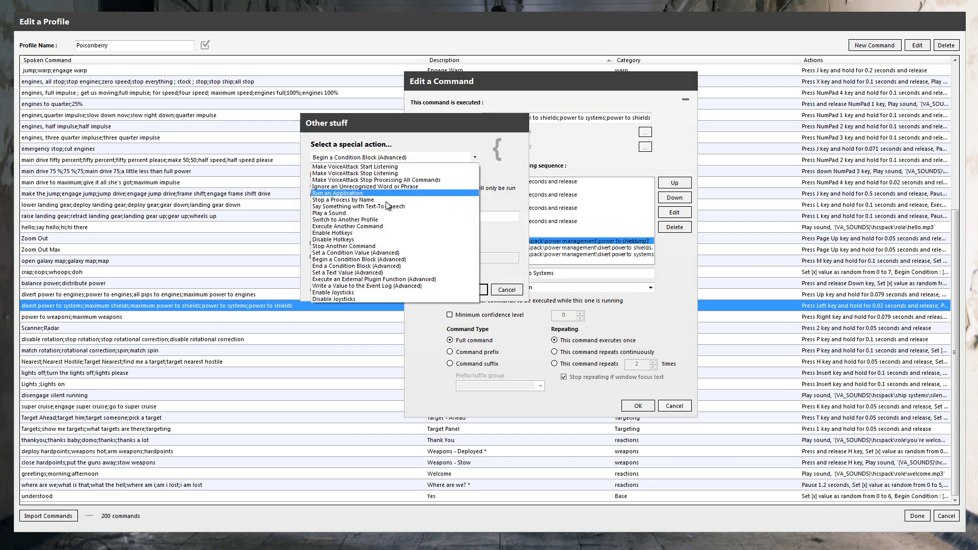
left_click(445, 275)
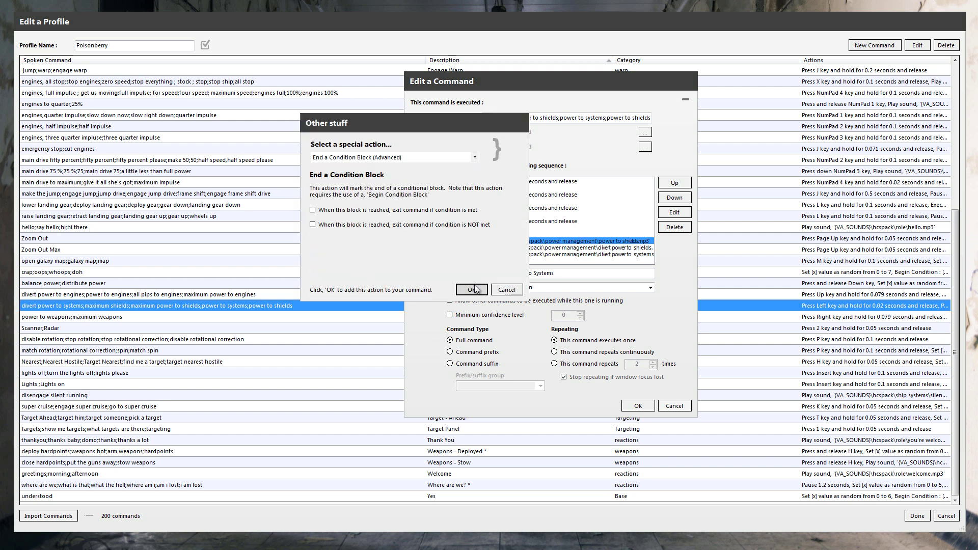
left_click(471, 289)
- Begin a condition block for x Equals 1 before the divert power to shields.mp3 sound
left_click(426, 228)
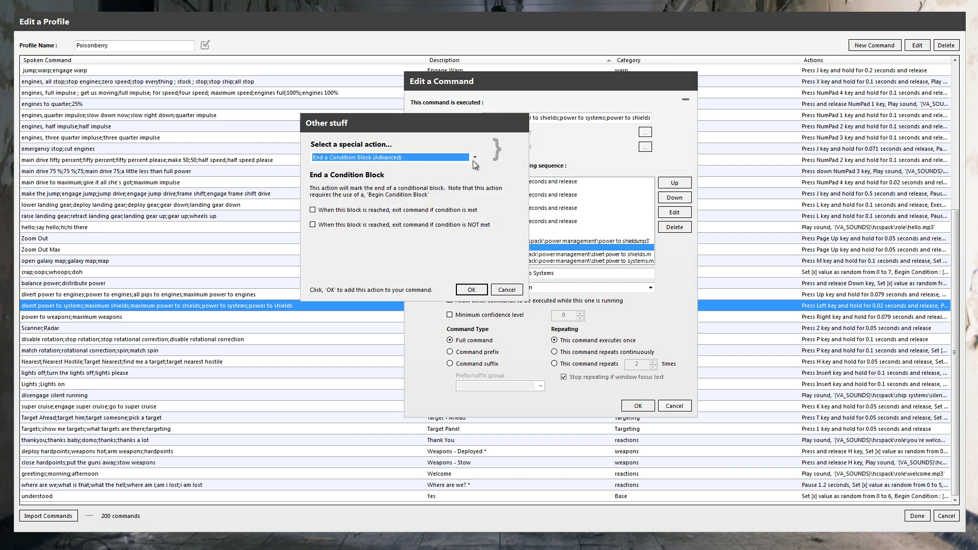
left_click(473, 157)
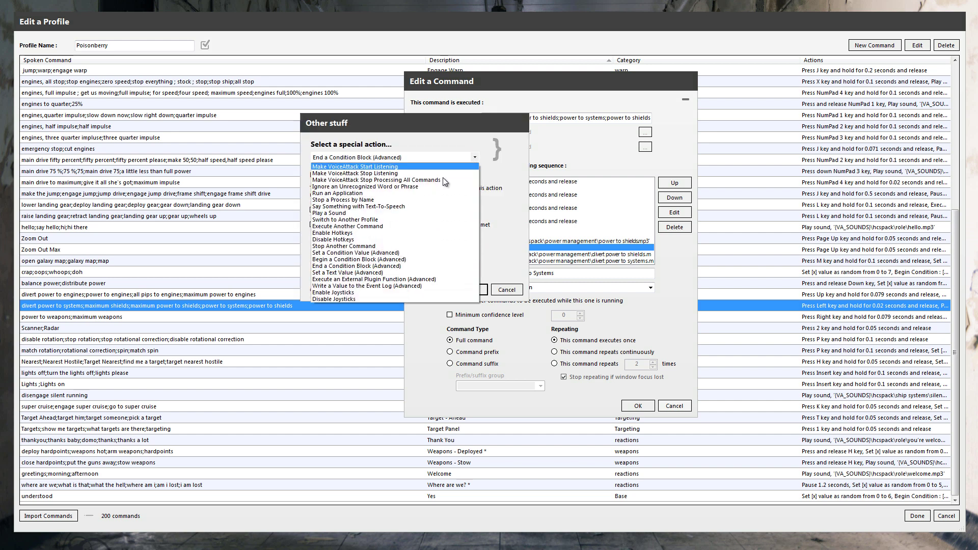
left_click(347, 259)
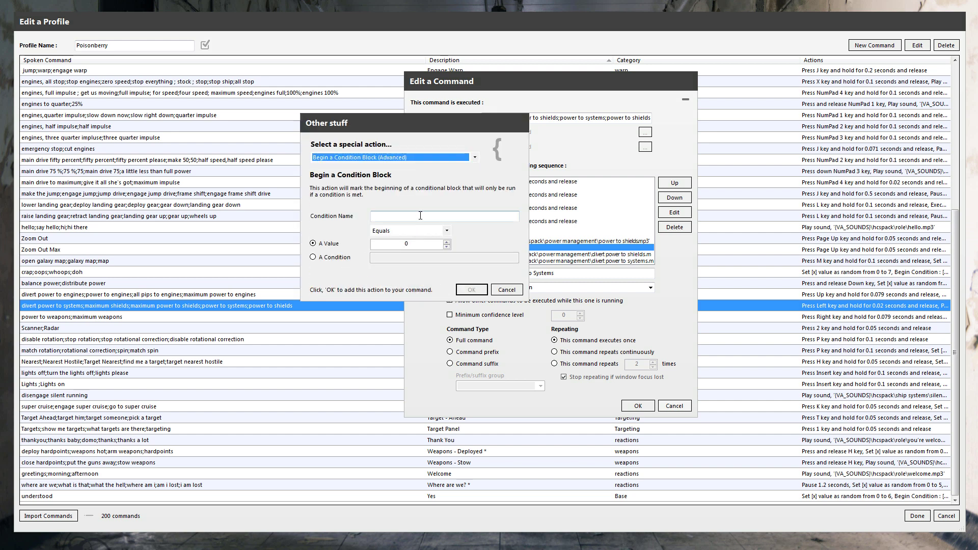
left_click(447, 243)
left_click(471, 289)
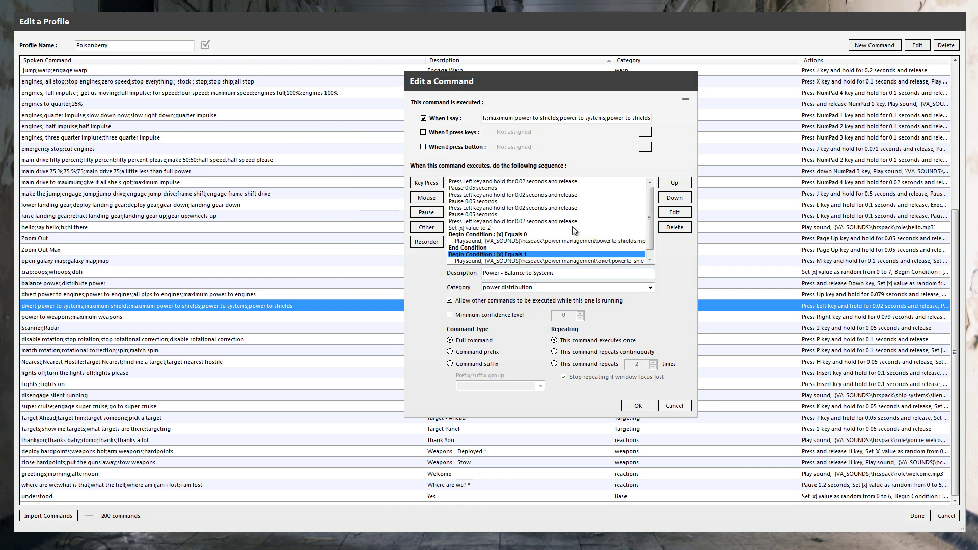
- End the x Equals 1 condition block after the divert power to shields.mp3 sound
scroll(650, 252, "down", 1)
left_click(572, 255)
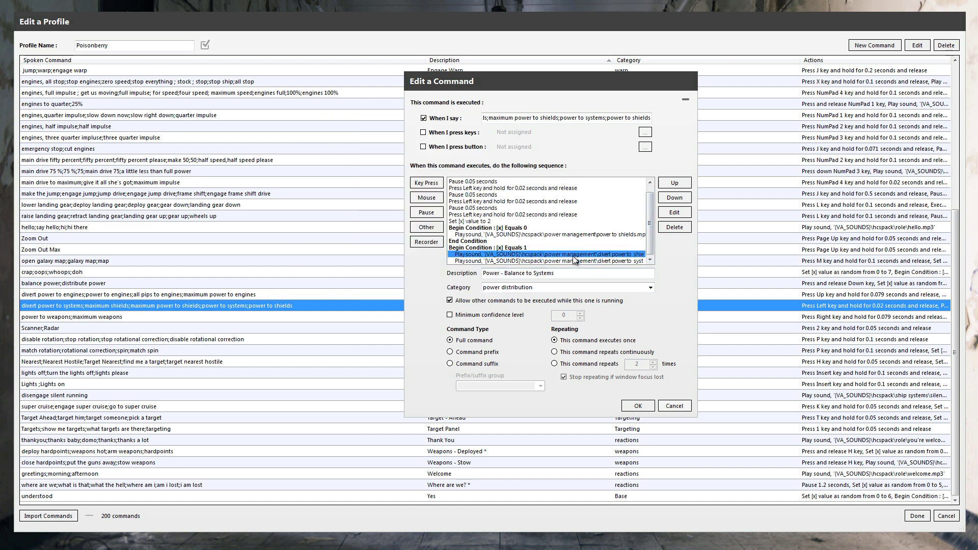
left_click(413, 228)
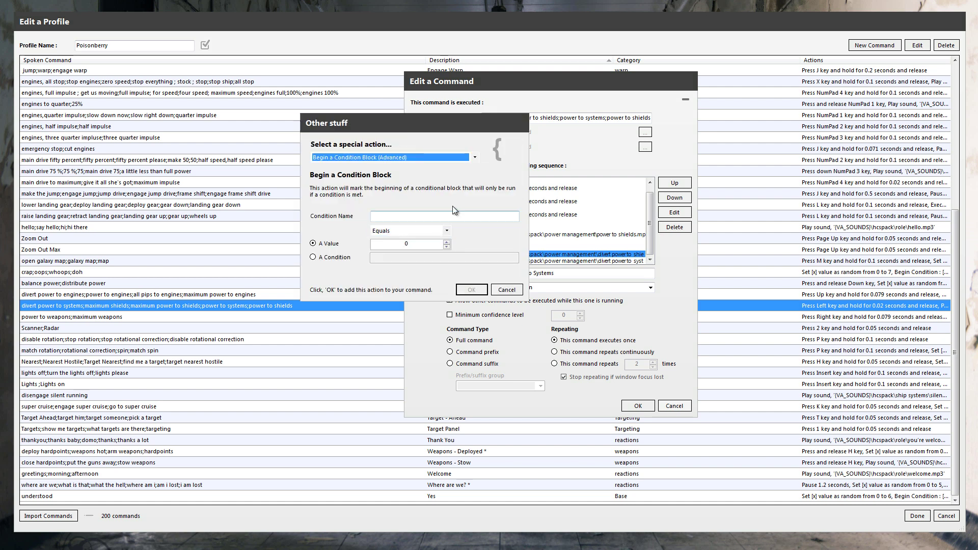
left_click(475, 157)
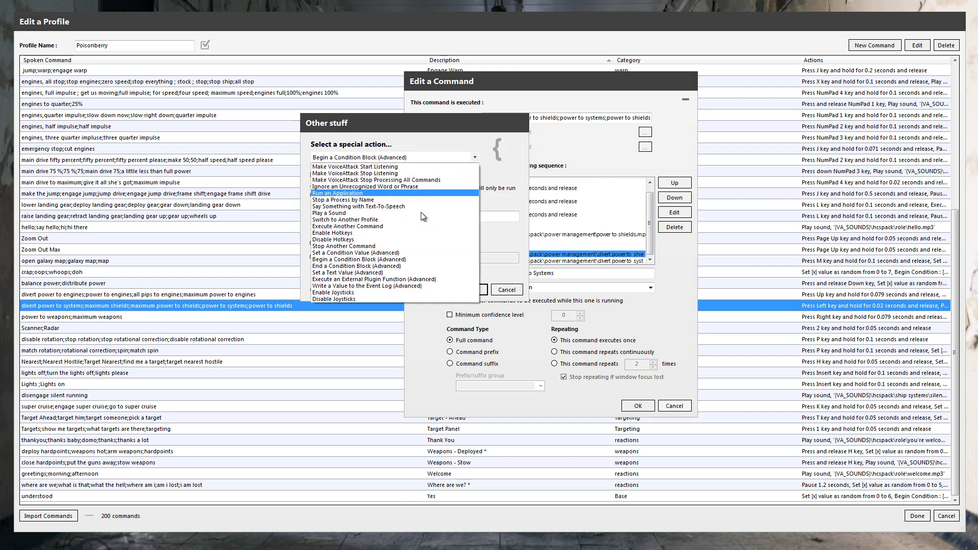
left_click(373, 264)
left_click(471, 289)
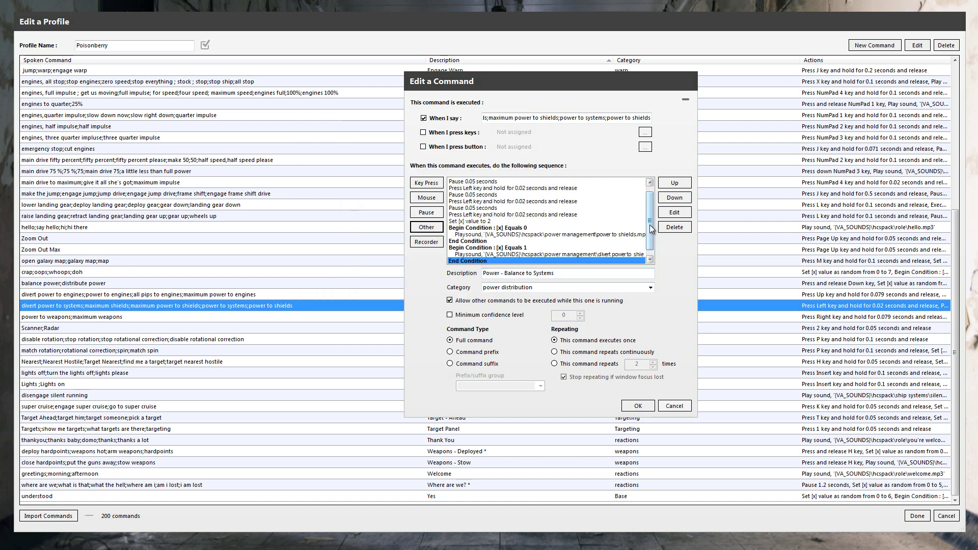
- Begin a condition block for x Equals 2 before the divert power to systems sound
scroll(586, 245, "down", 1)
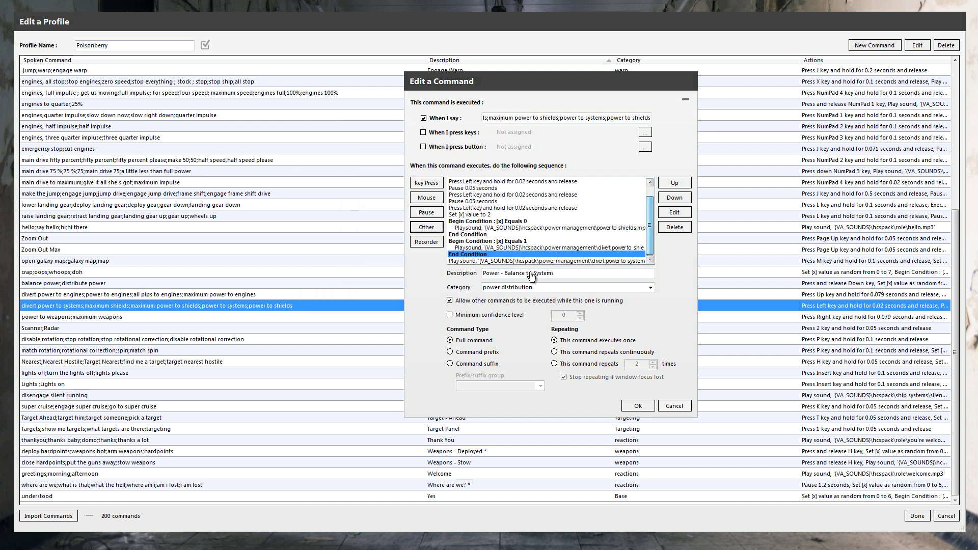
left_click(426, 228)
left_click(474, 157)
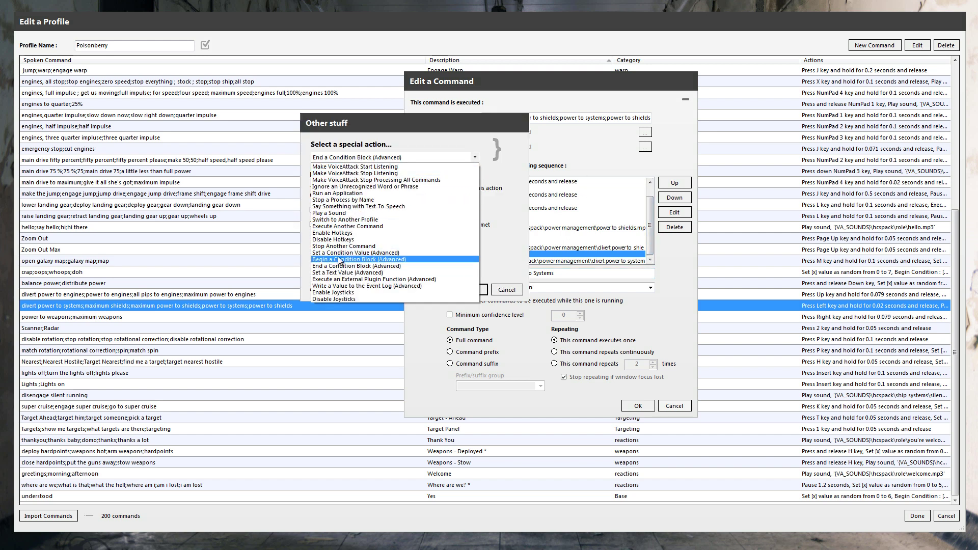
left_click(347, 261)
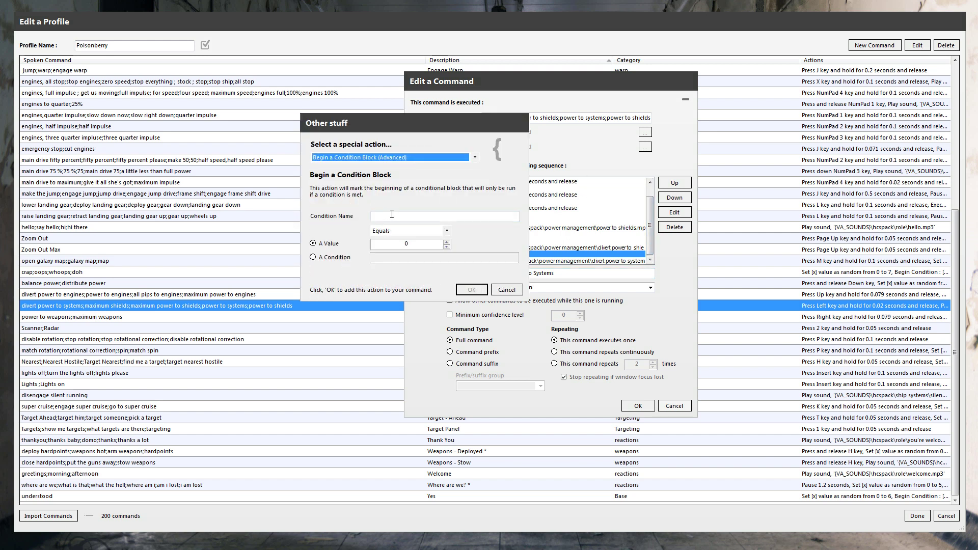
double_click(447, 243)
left_click(472, 290)
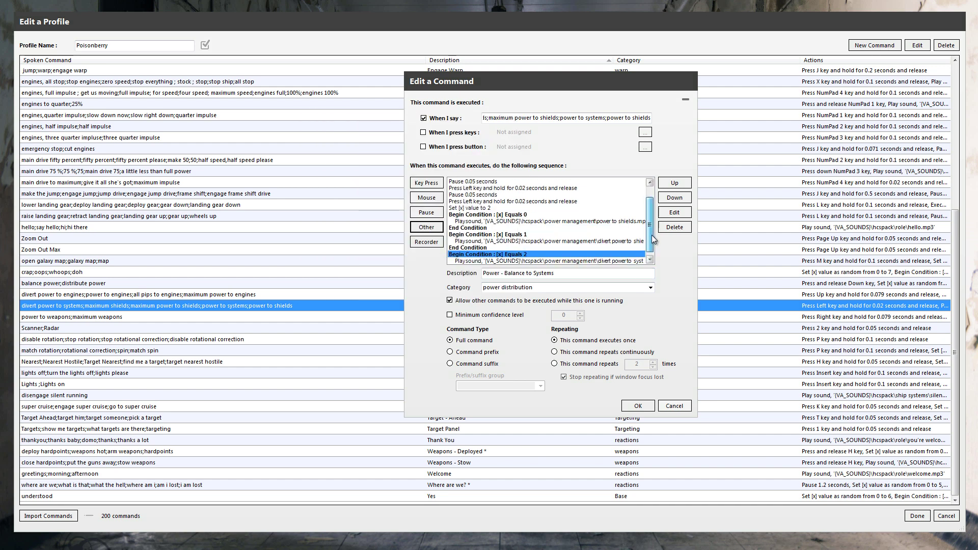
- End the x Equals 2 condition block after the divert power to systems sound
left_click(527, 261)
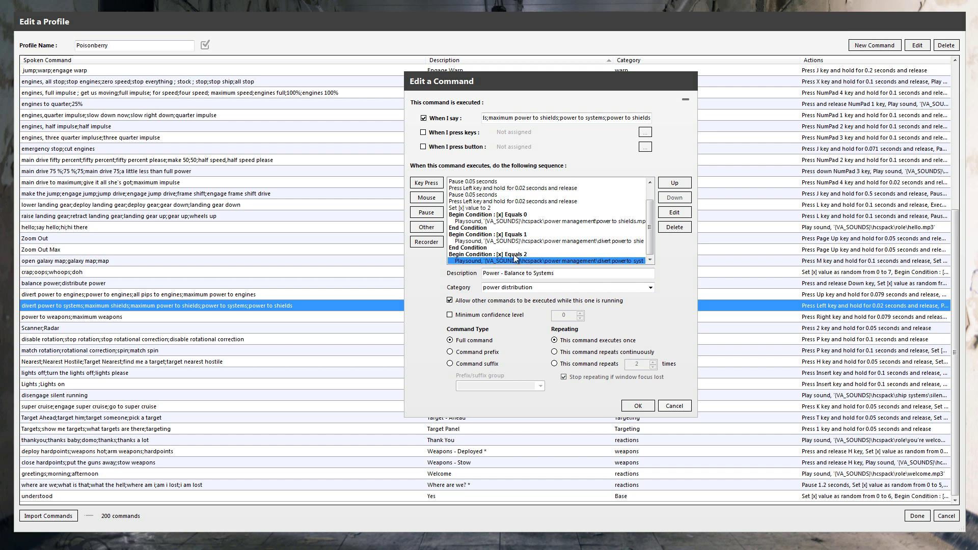
left_click(426, 227)
left_click(474, 158)
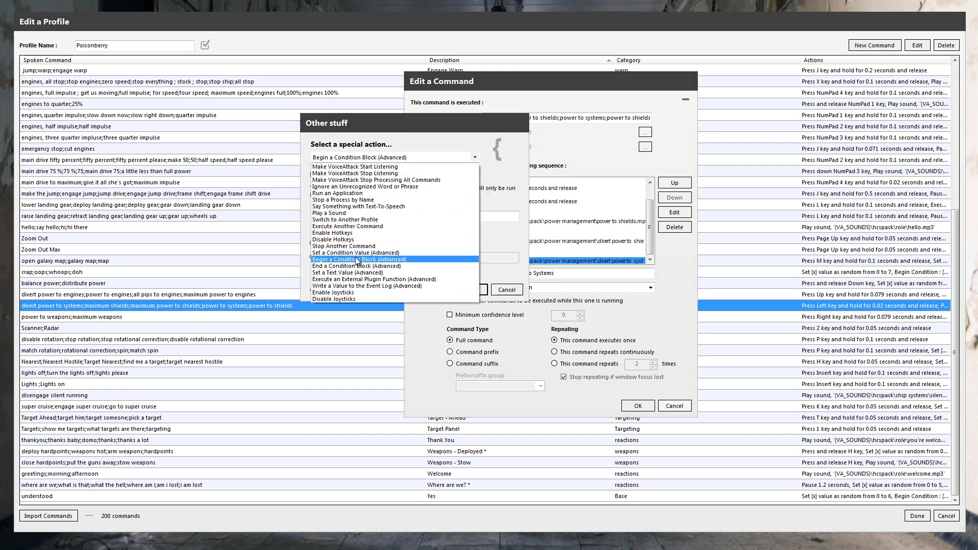
left_click(361, 271)
left_click(470, 290)
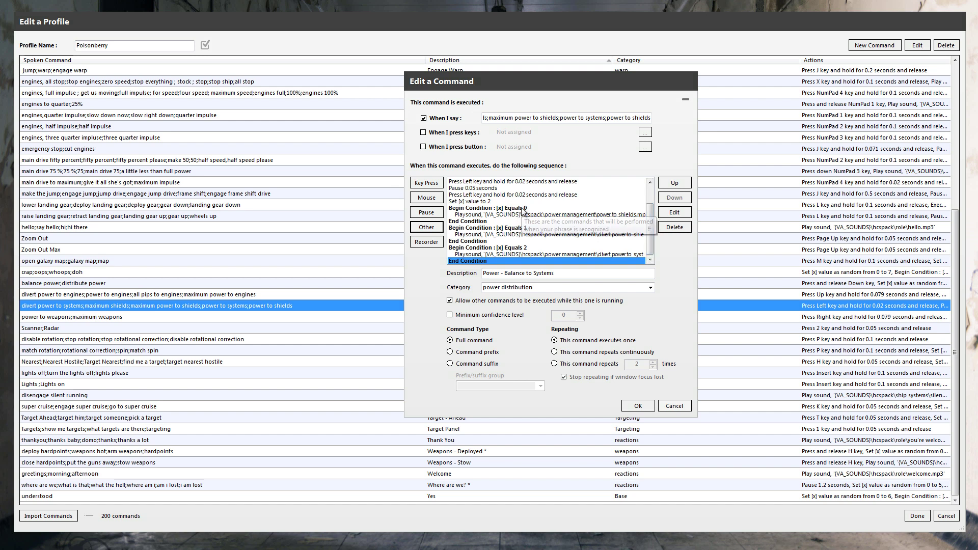
- Change the set x value action to a random value from 0 to 4
double_click(484, 202)
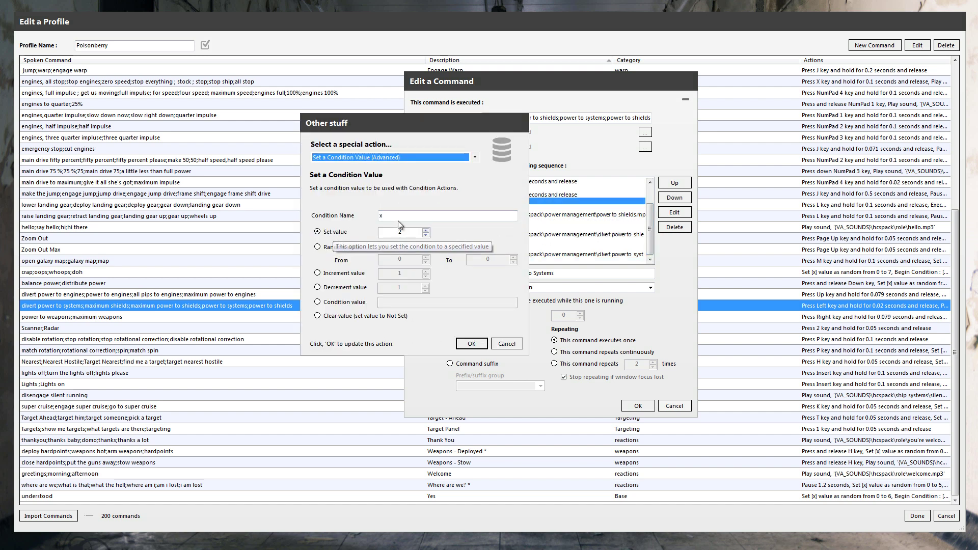
double_click(390, 234)
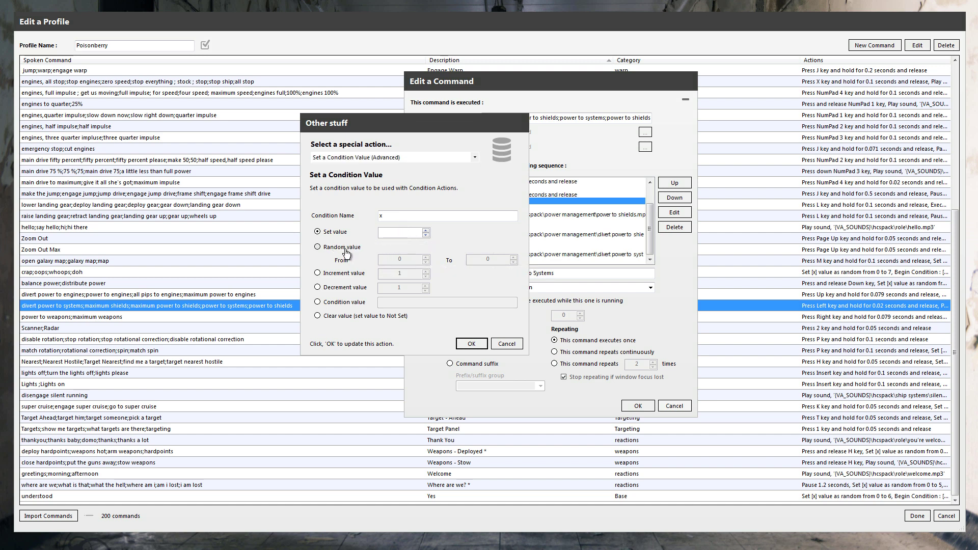
left_click(346, 249)
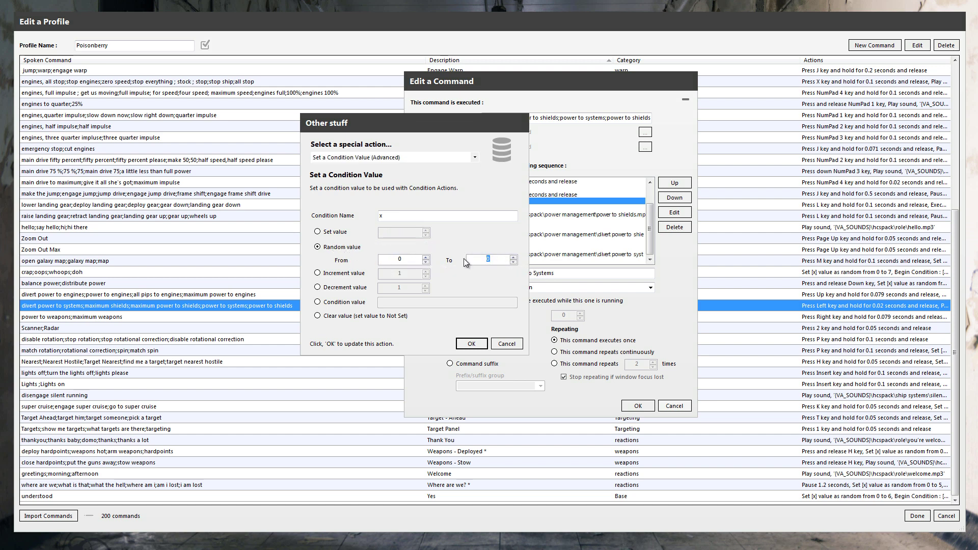
type("3")
left_click(469, 344)
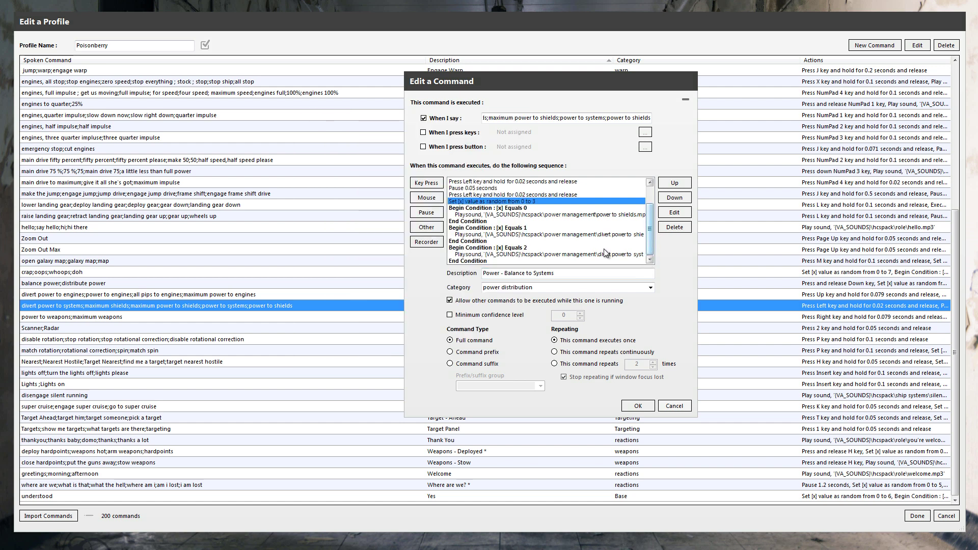
double_click(526, 202)
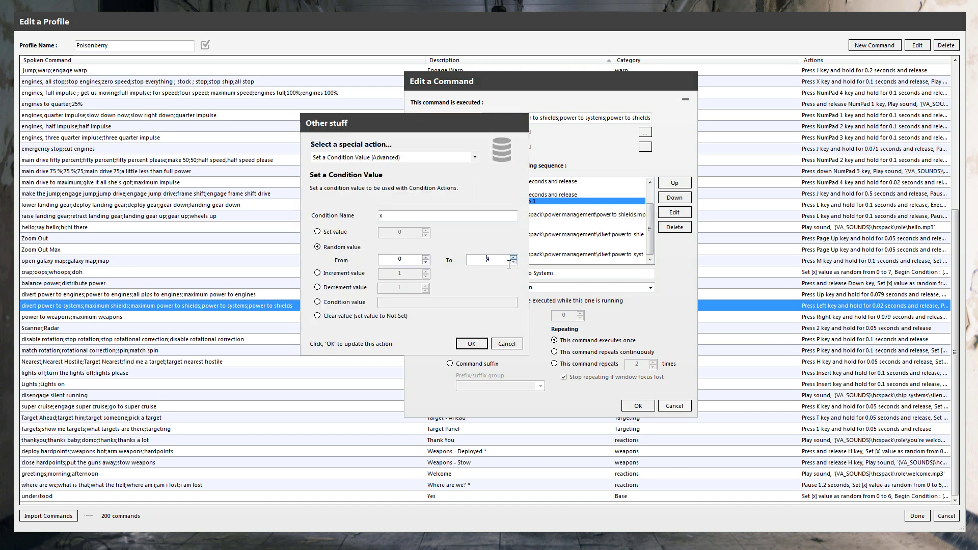
left_click(471, 343)
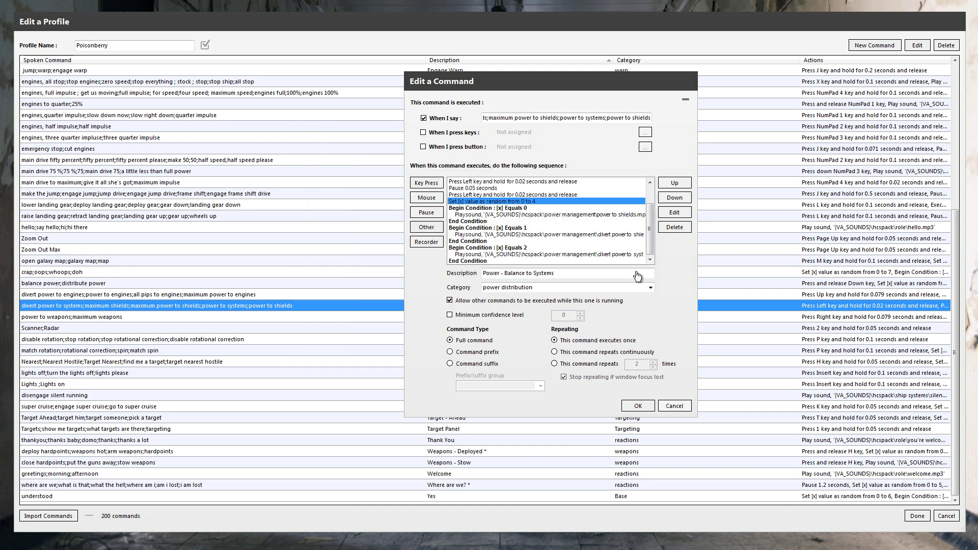
- Begin a condition block for x Equals 3 at the end of the command sequence
left_click(509, 260)
left_click(426, 227)
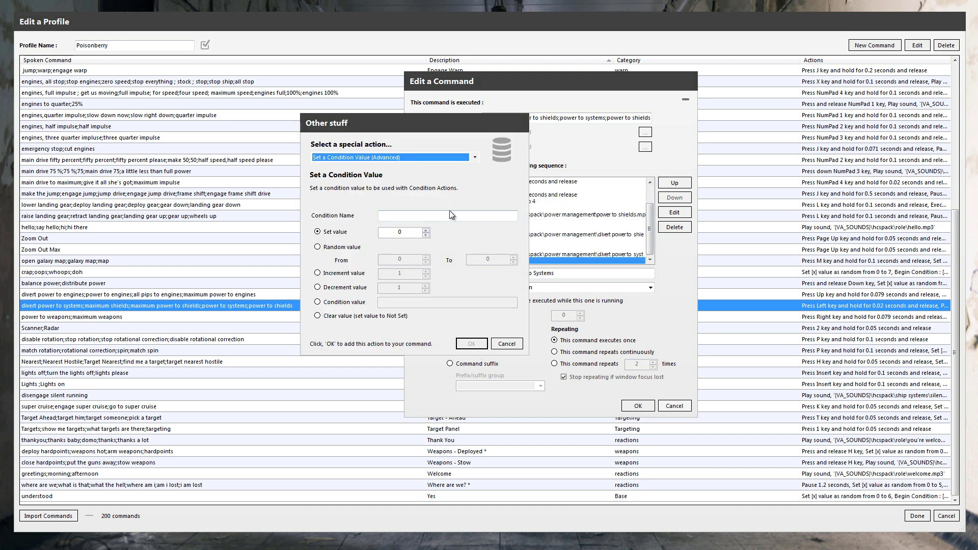
left_click(477, 157)
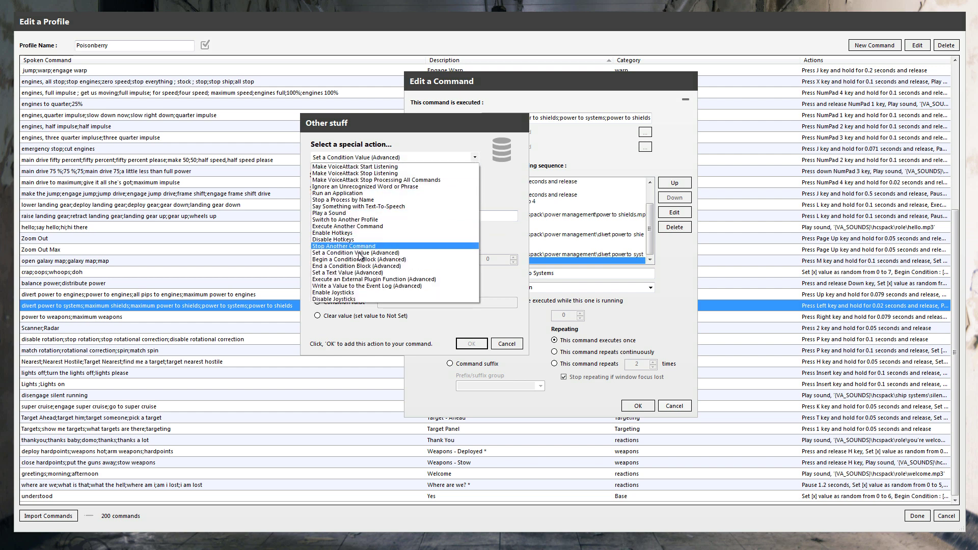
left_click(386, 253)
left_click(396, 217)
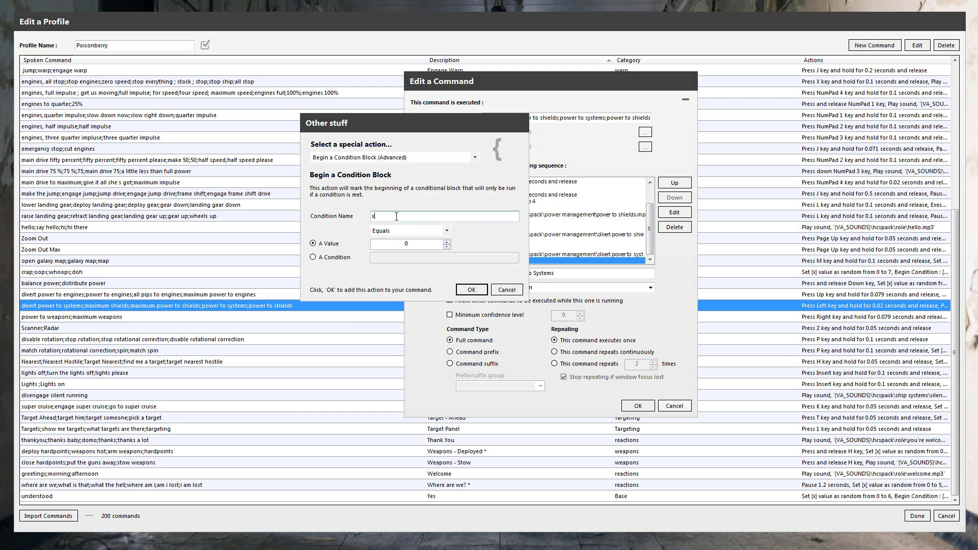
type("x")
left_click(447, 242)
left_click(447, 242)
left_click(447, 242)
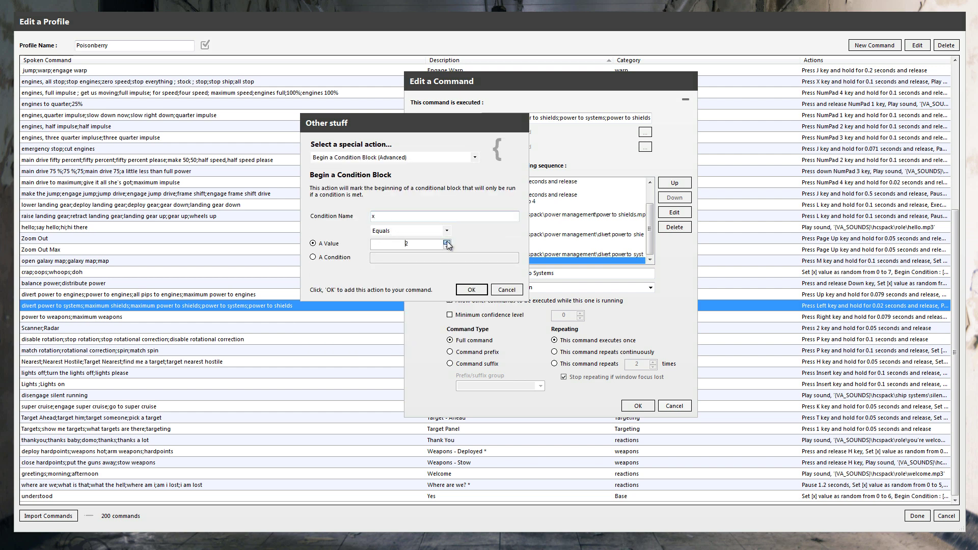
left_click(469, 291)
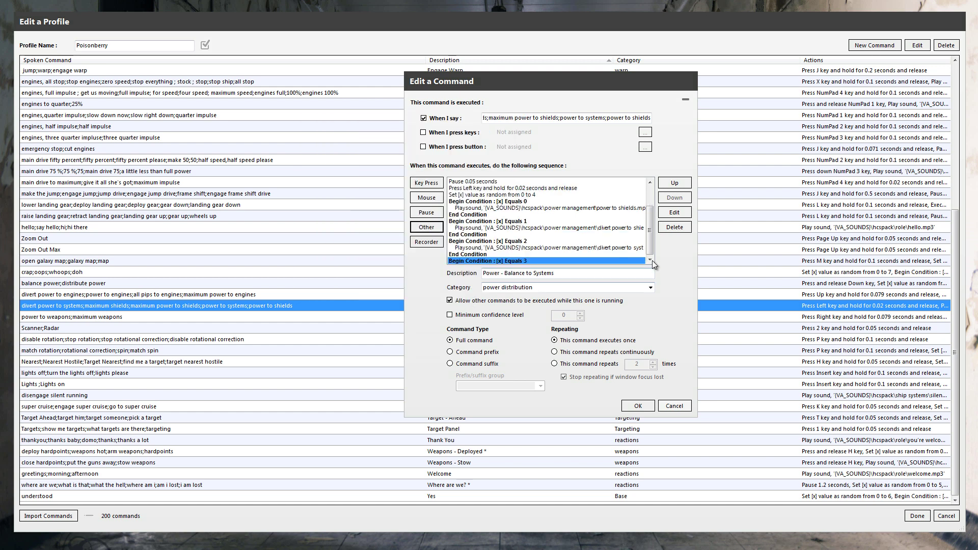
- Add an Execute Another Command action that runs the understood command inside the x Equals 3 block
left_click(427, 228)
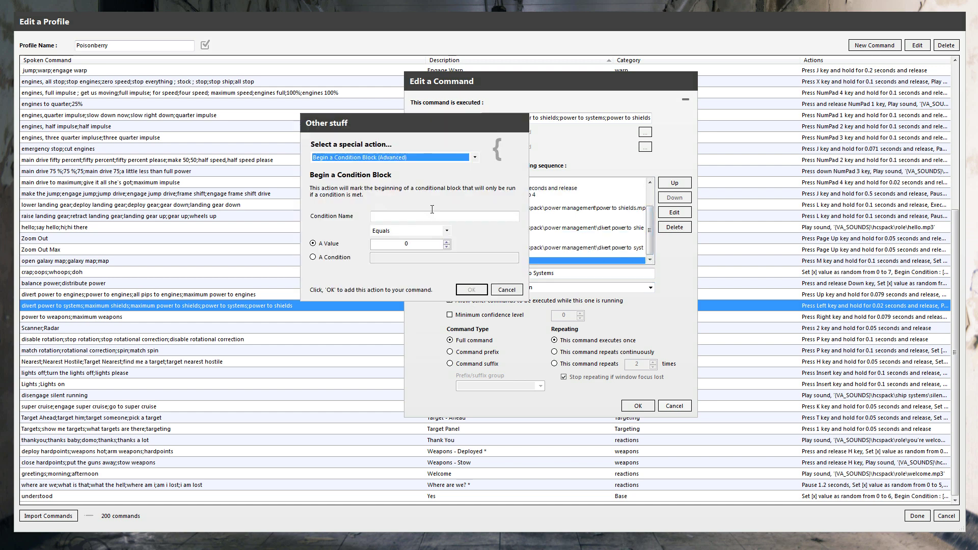
left_click(475, 157)
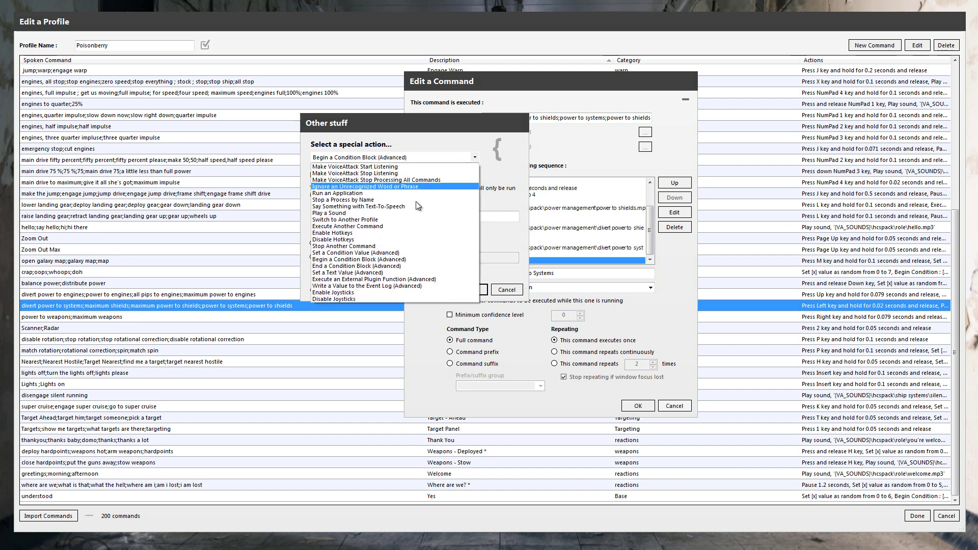
left_click(340, 227)
left_click(515, 222)
left_click_drag(514, 267, 384, 417)
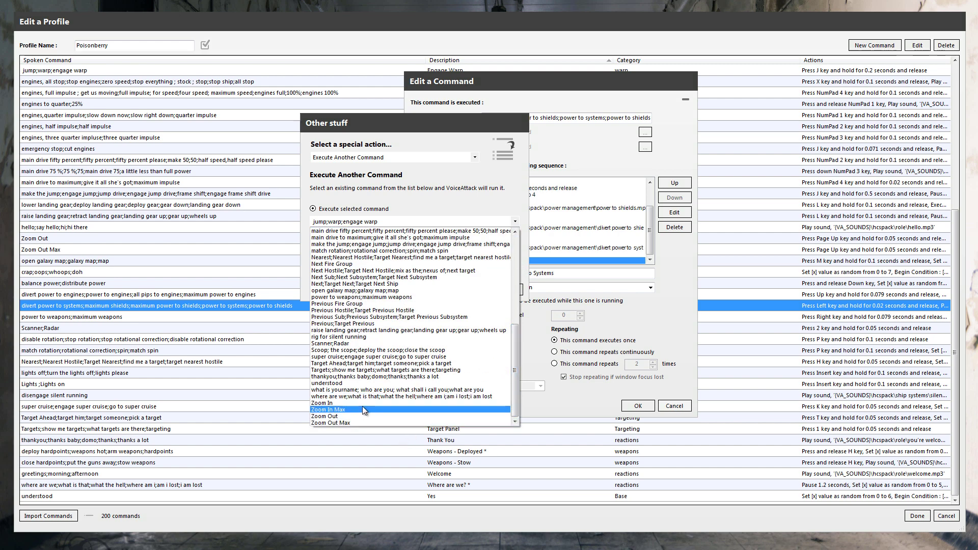
left_click(362, 383)
left_click(469, 287)
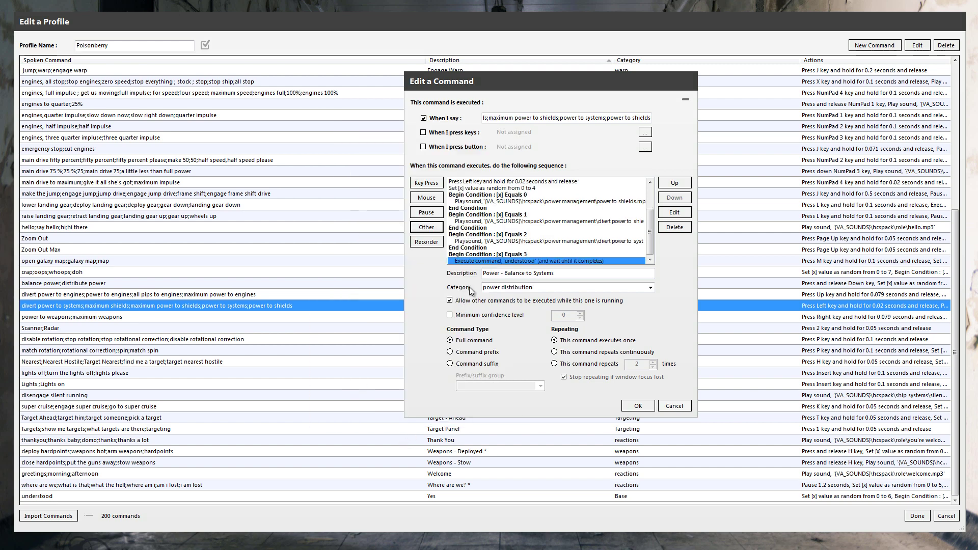
- End the x Equals 3 condition block after the understood command action
left_click(427, 227)
left_click(475, 157)
scroll(375, 232, "up", 3)
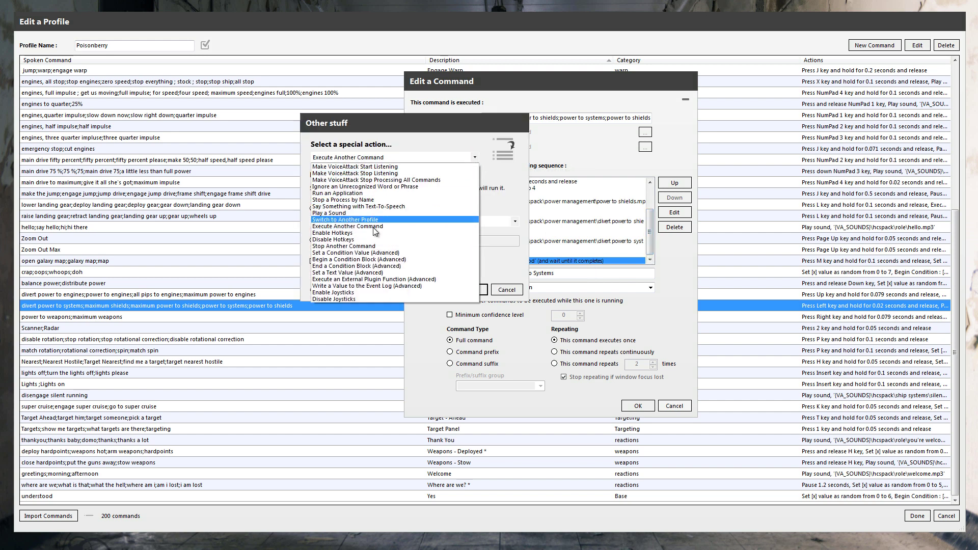
left_click(357, 266)
left_click(469, 288)
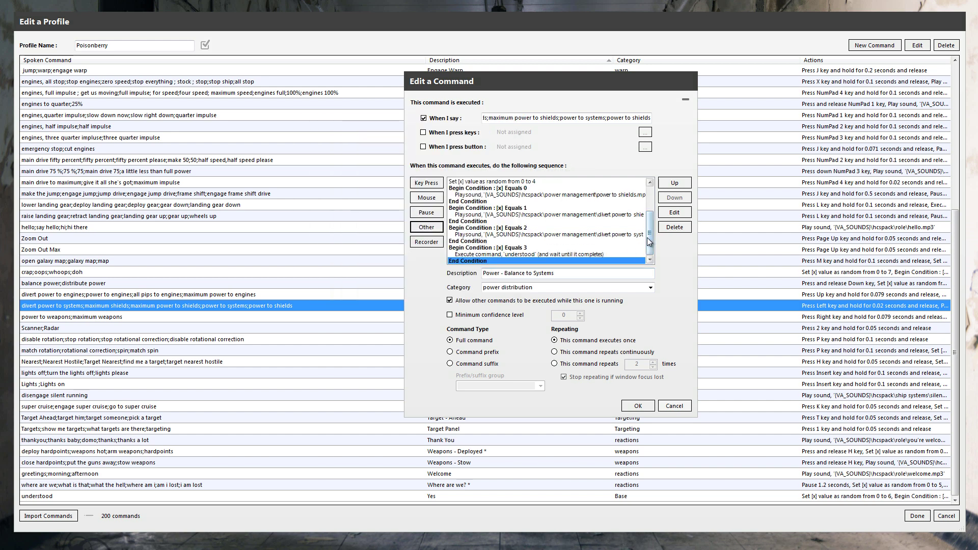
- Begin a condition block for x Equals 4 at the end of the sequence
left_click(426, 227)
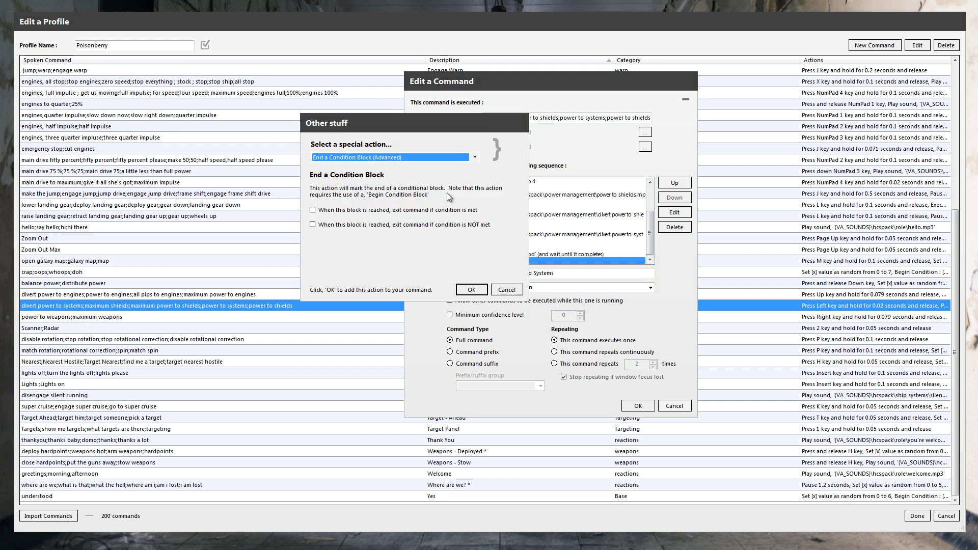
left_click(475, 157)
left_click(350, 259)
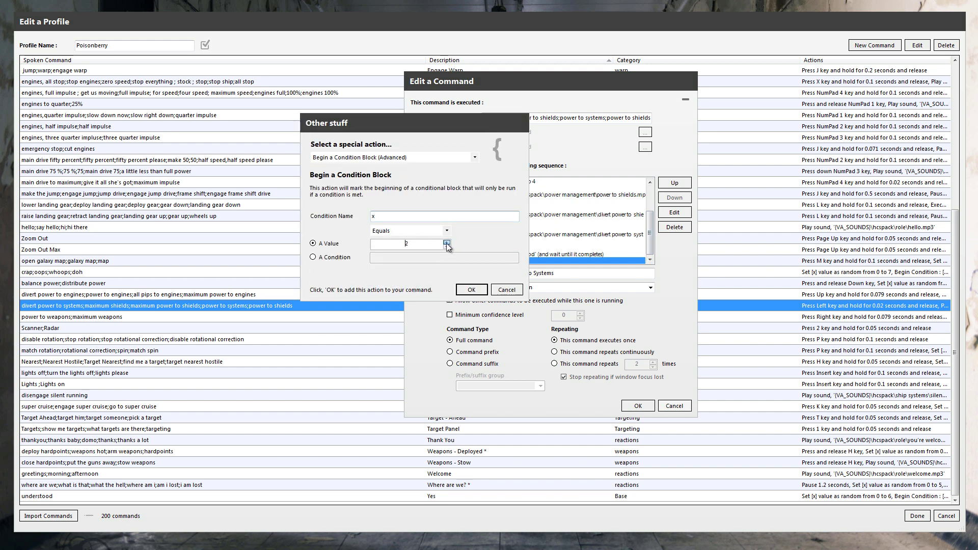
left_click_drag(502, 127, 403, 141)
left_click(376, 304)
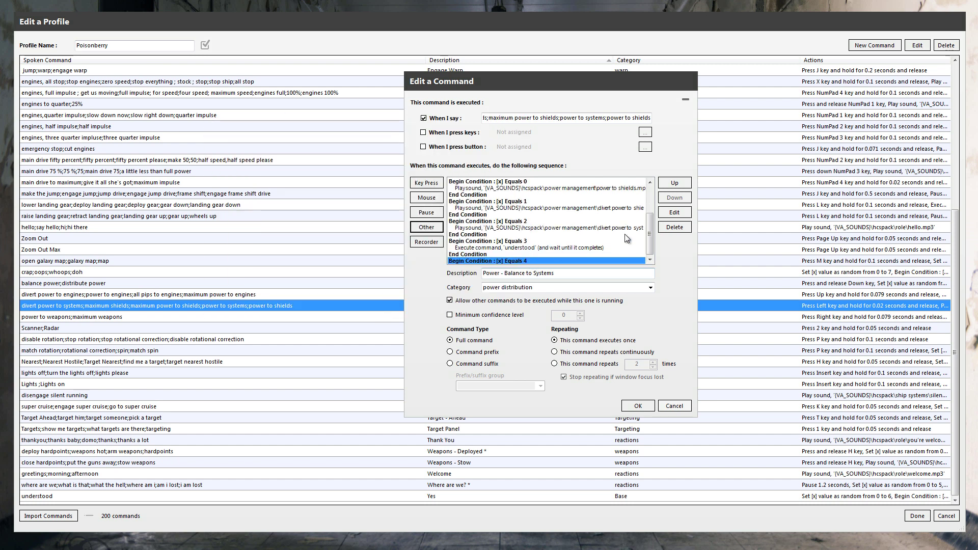
- End the x Equals 4 condition block, leaving it without any action inside
left_click(430, 227)
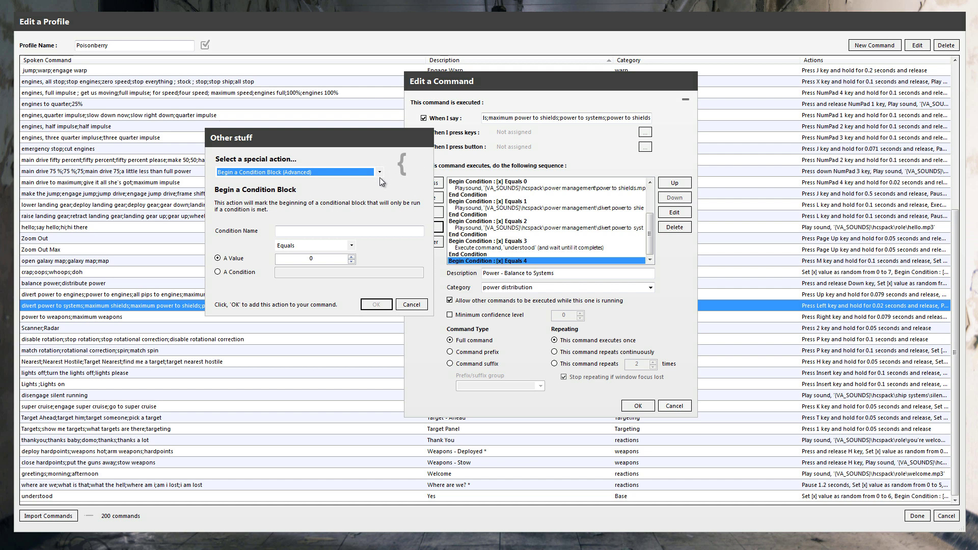
left_click(379, 173)
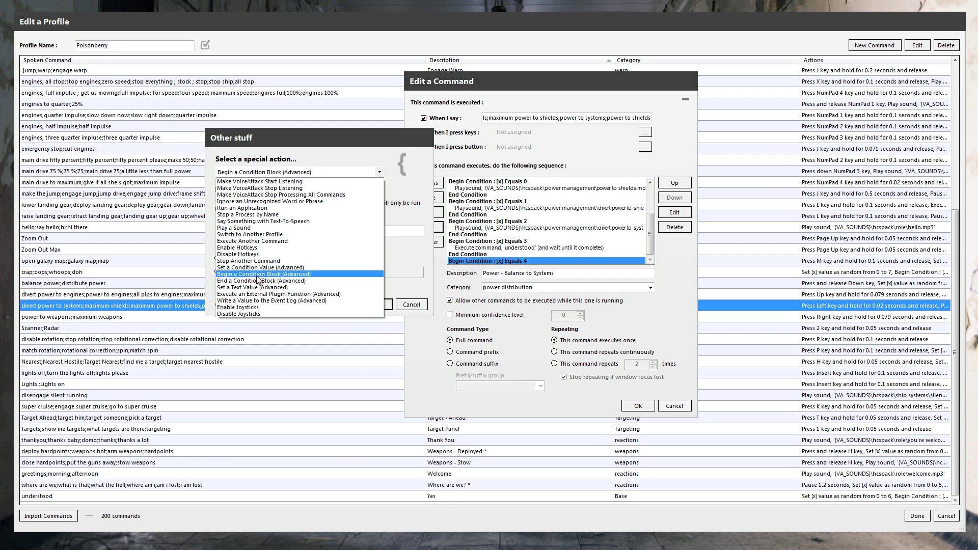
left_click(262, 281)
left_click(376, 305)
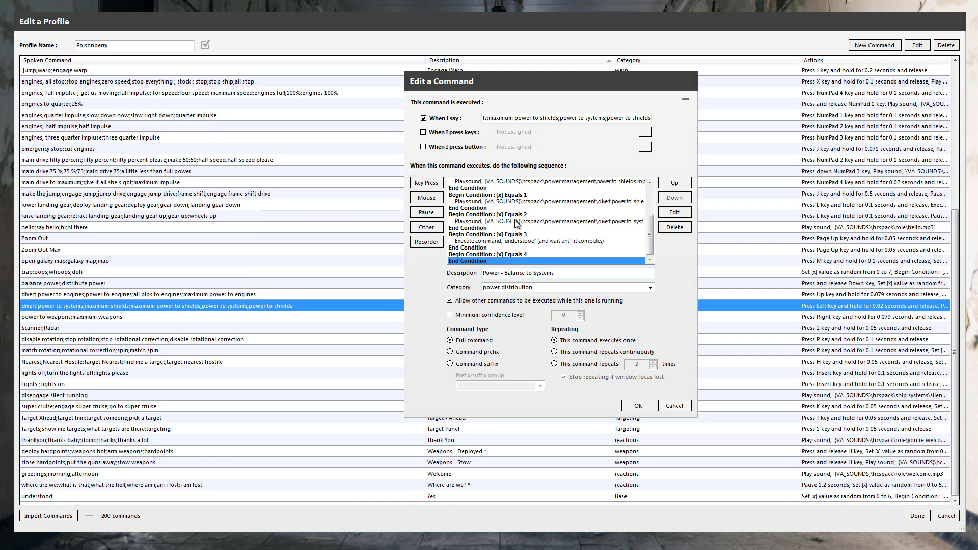
- Review the x Equals 3 and x Equals 4 condition blocks and save the command
left_click(520, 241)
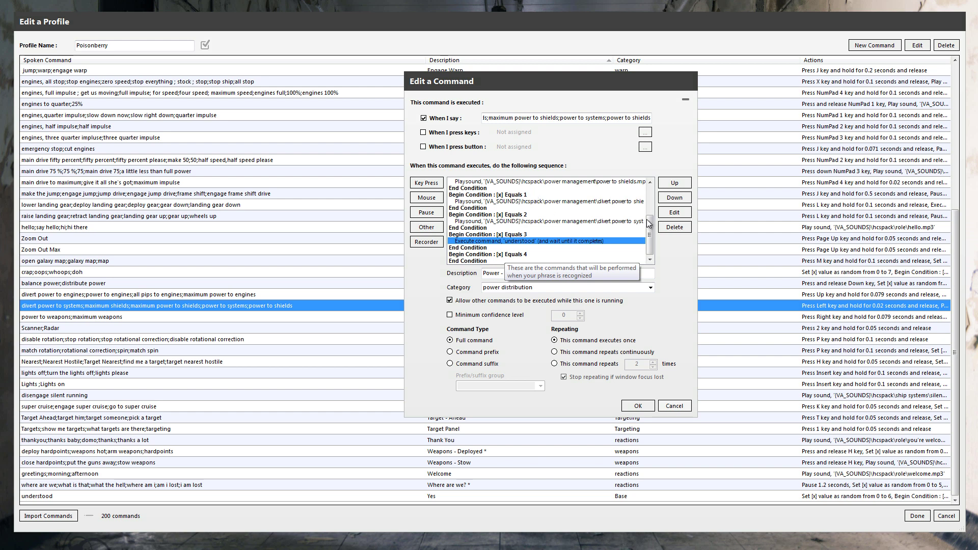
scroll(650, 234, "up", 1)
scroll(560, 244, "down", 1)
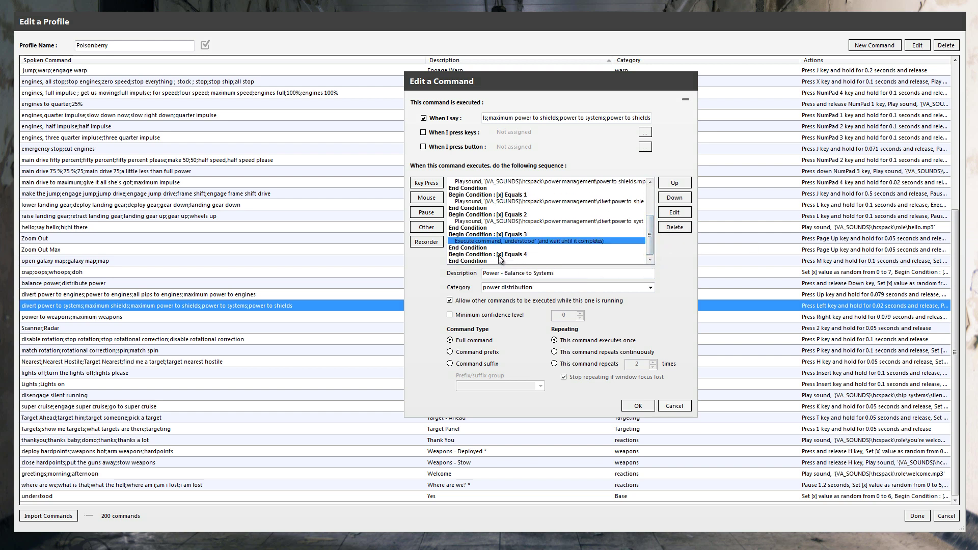
key("Down")
key("Down")
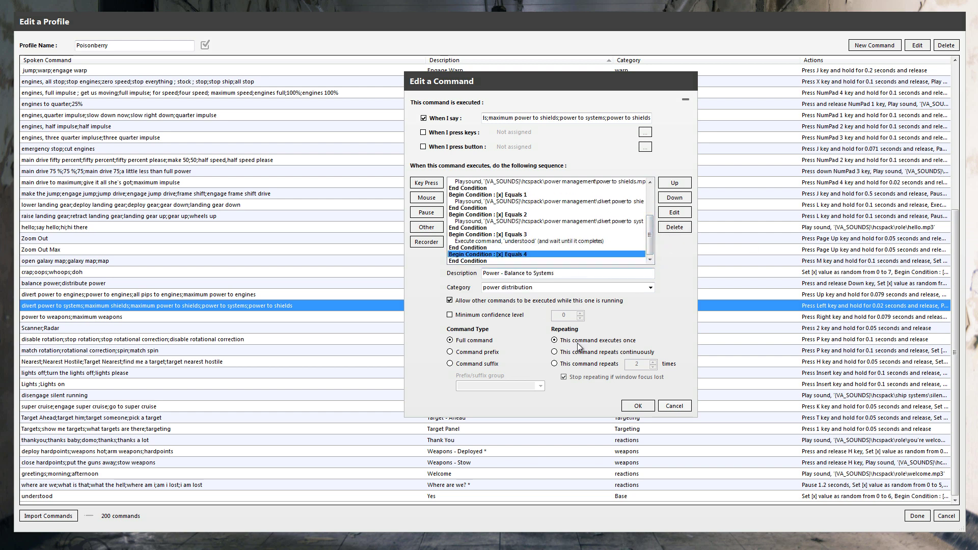
left_click(638, 406)
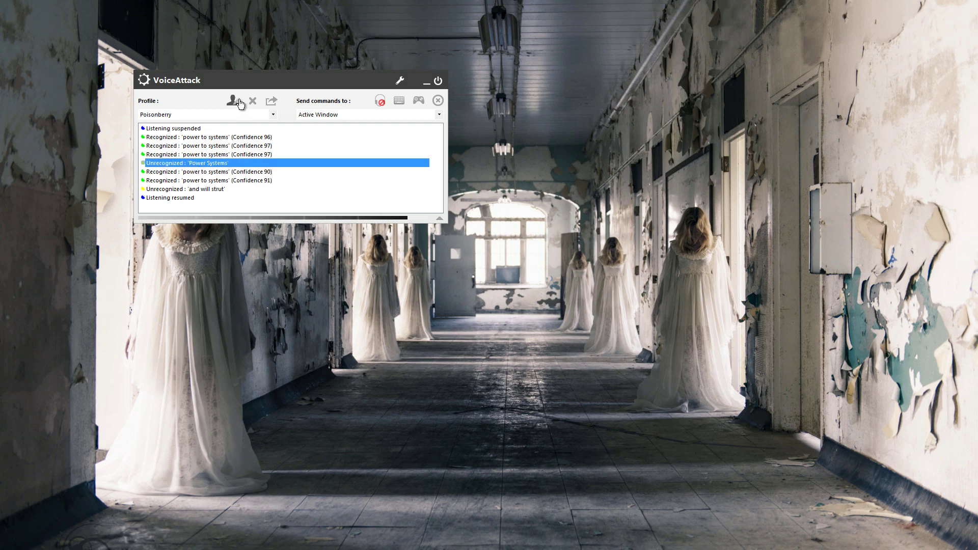
- Add the spoken phrase "power systems" to the Power - Balance to Systems command in the Poisonberry profile and save the command
left_click(233, 100)
double_click(490, 305)
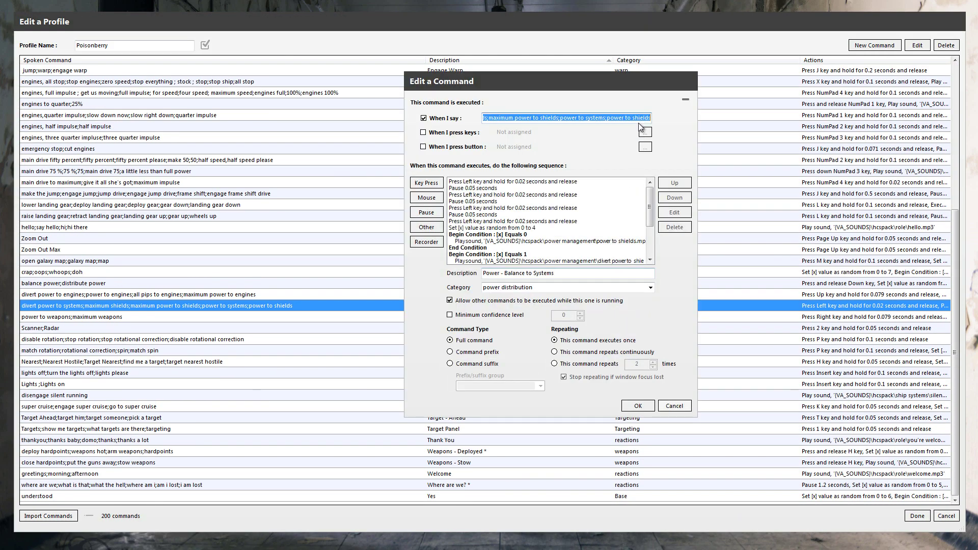
left_click(644, 120)
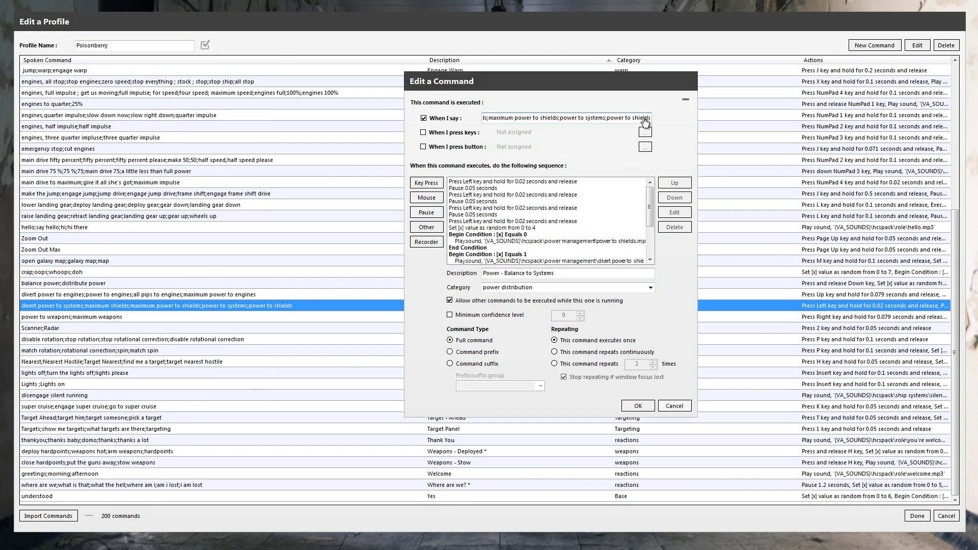
type(";power")
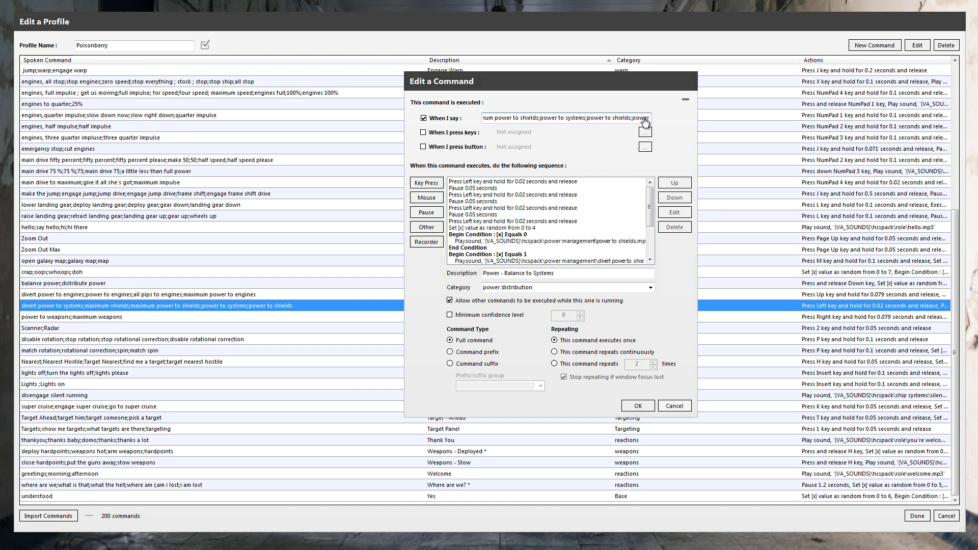
type(" systems")
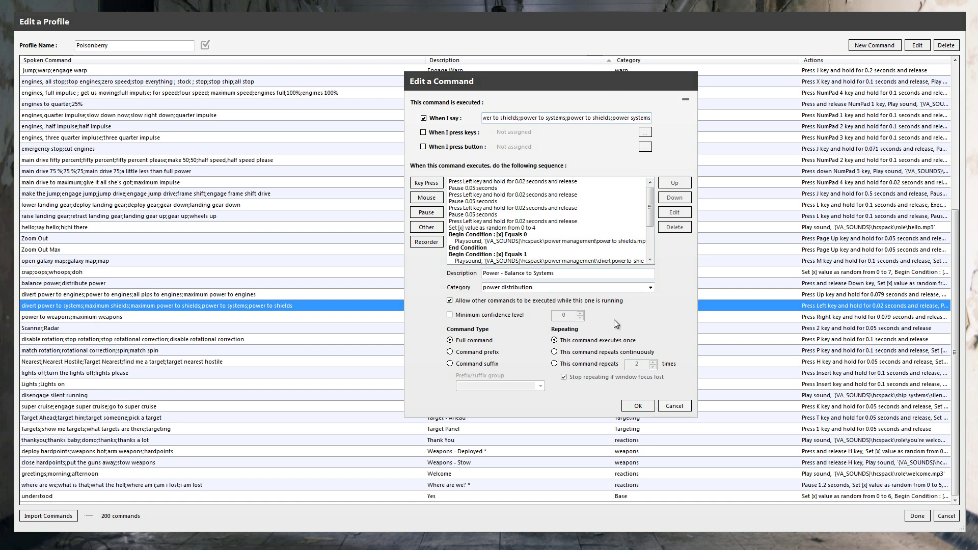
left_click(639, 411)
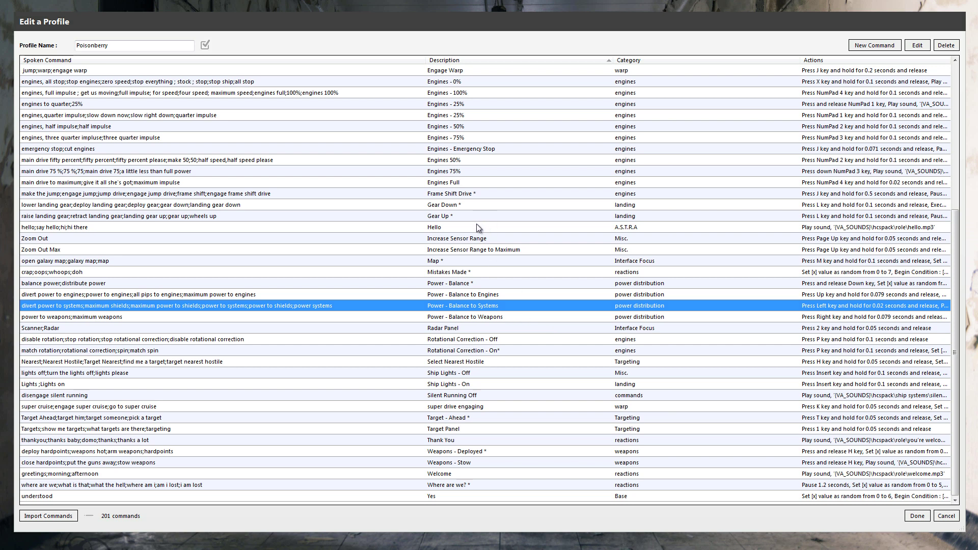
- Change the command's description to "Power - Balance to Systems *", keep the power distribution category and save it
double_click(489, 304)
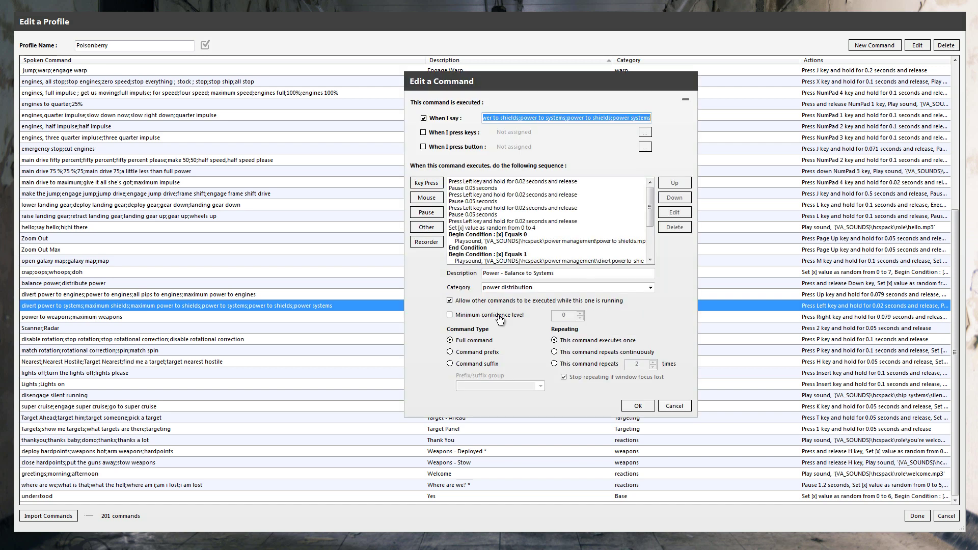
left_click(568, 275)
type("*")
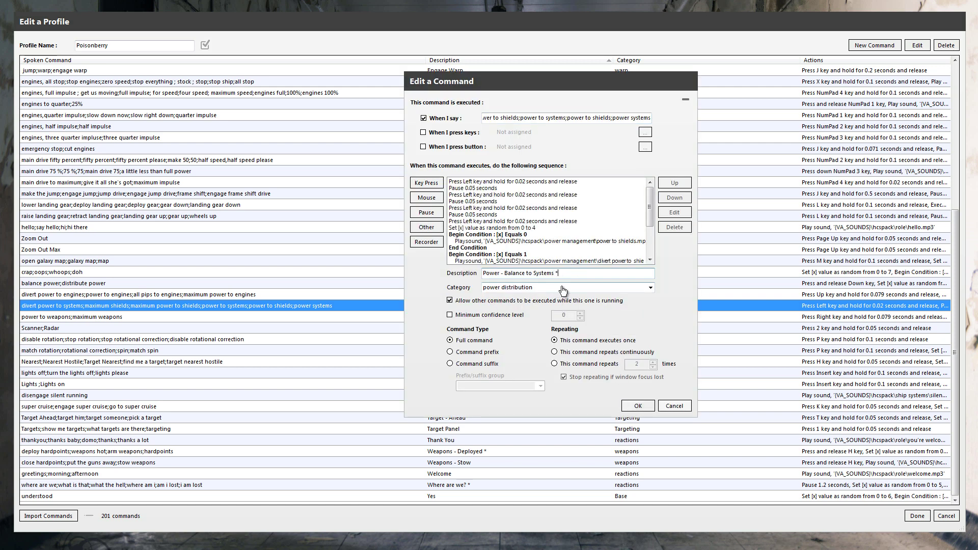
left_click(651, 289)
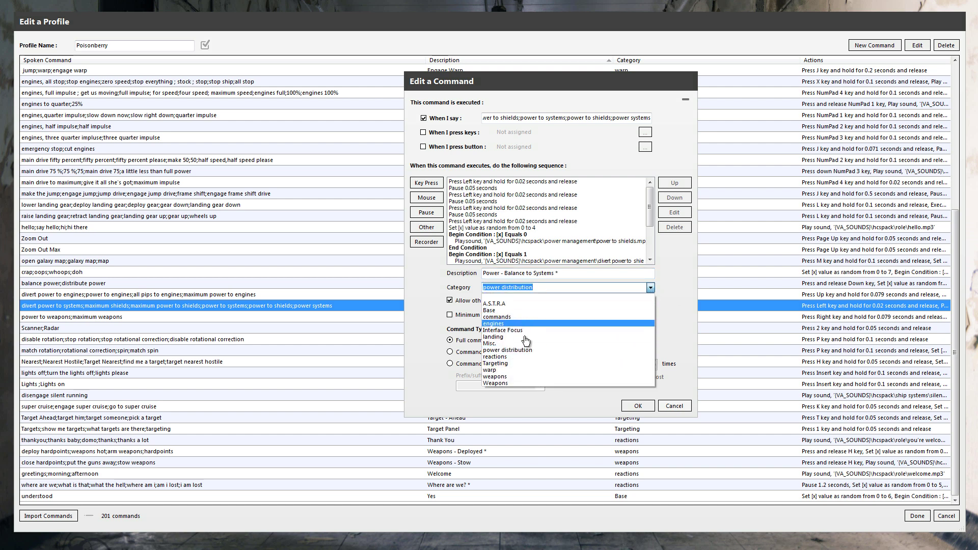
left_click(677, 246)
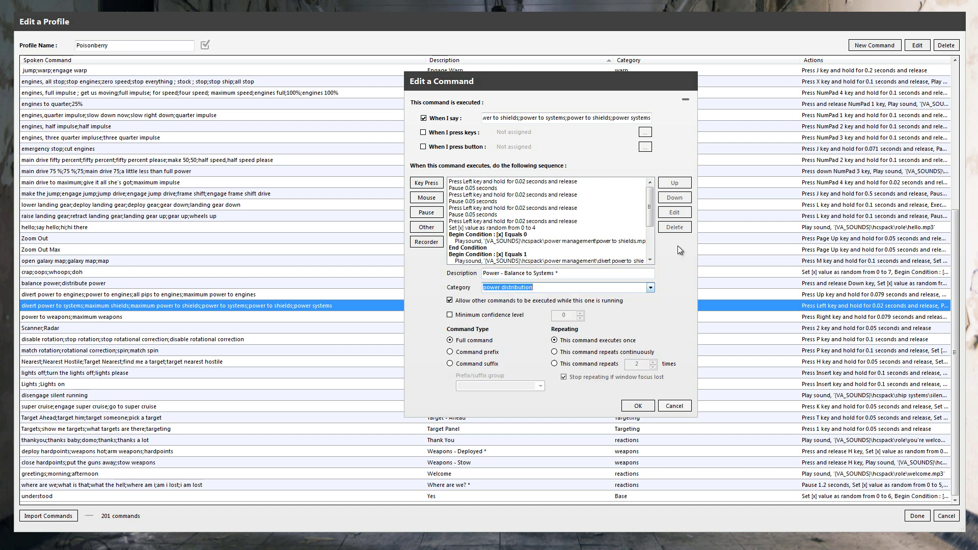
left_click(638, 406)
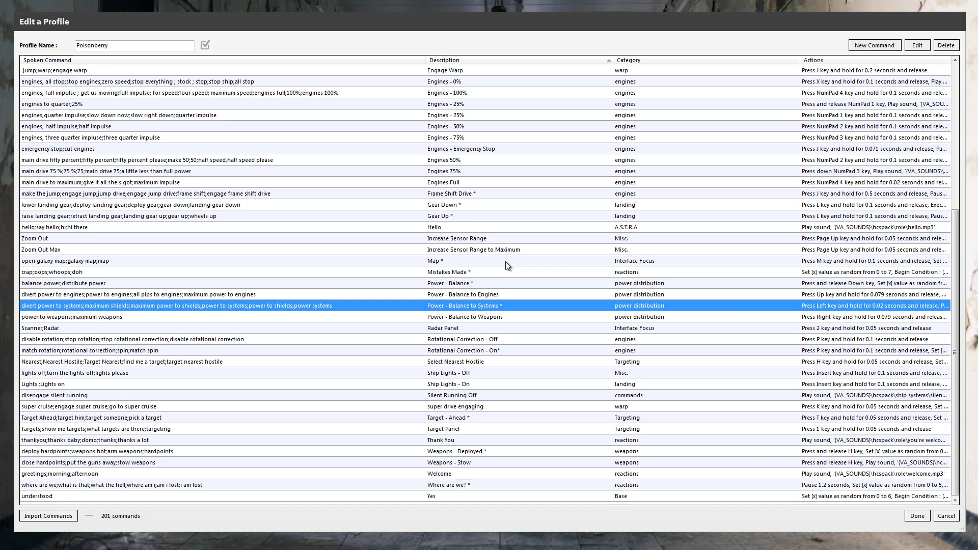
- Delete the "yes commander" sound action from the x Equals 2 block of the Map * command
double_click(446, 260)
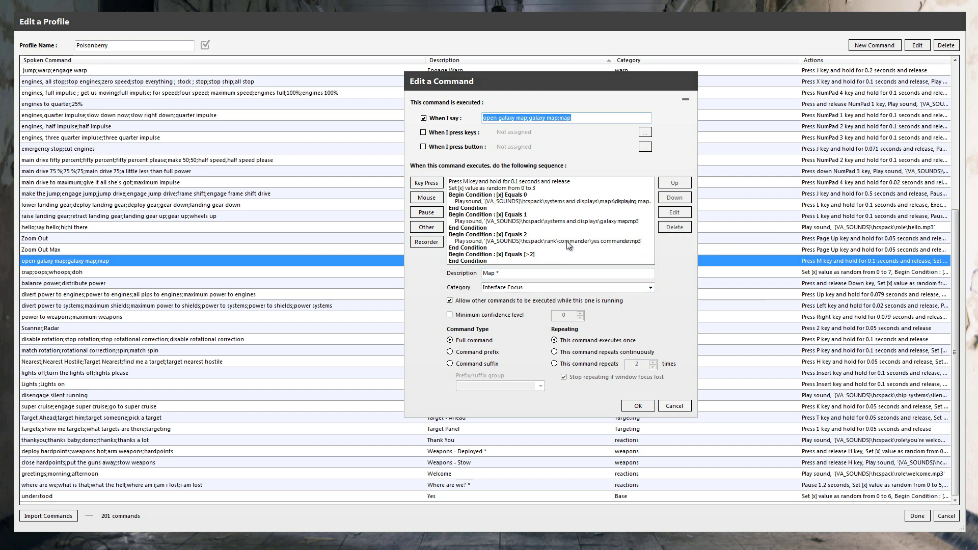
left_click(553, 243)
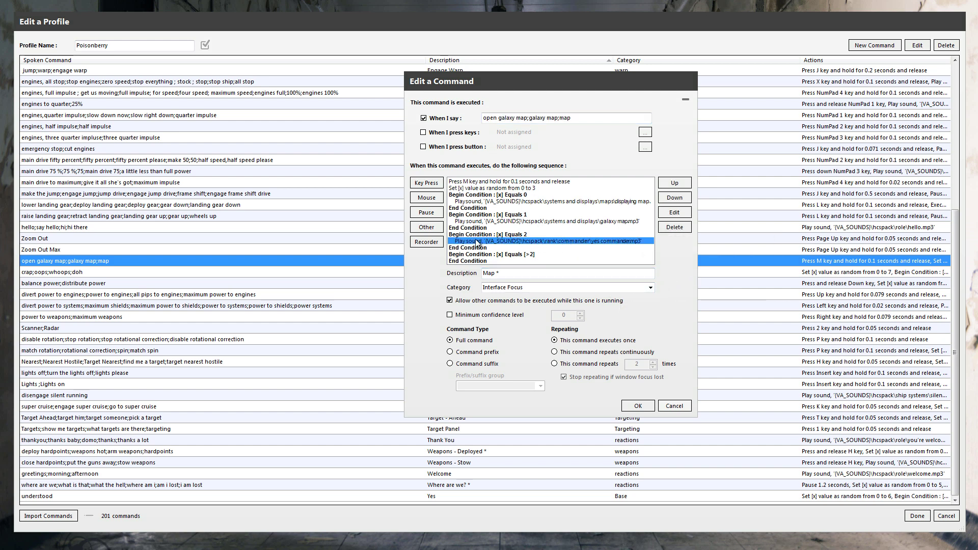
left_click(675, 226)
- Insert an Execute Another Command action that runs "understood" inside the Map command's x Equals 2 block
left_click(508, 236)
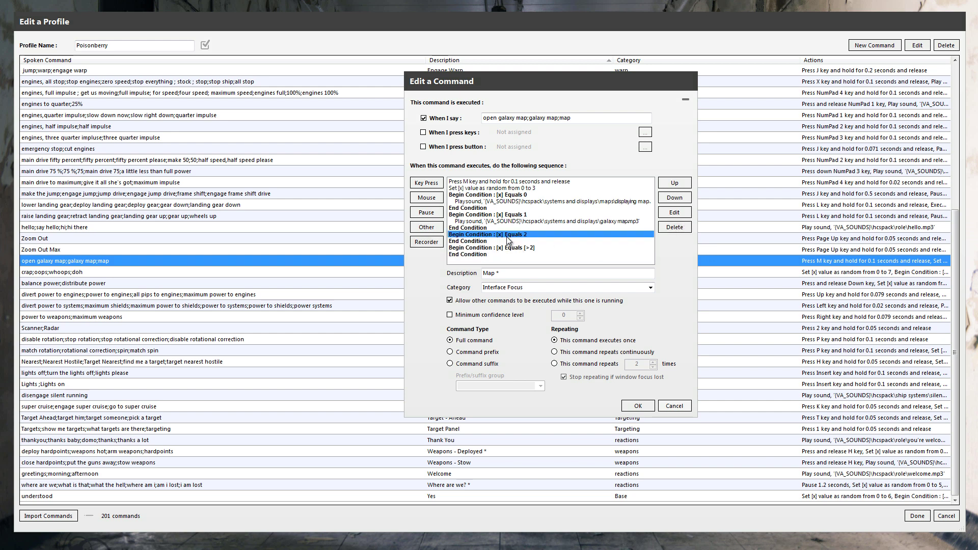
left_click(422, 227)
left_click(379, 172)
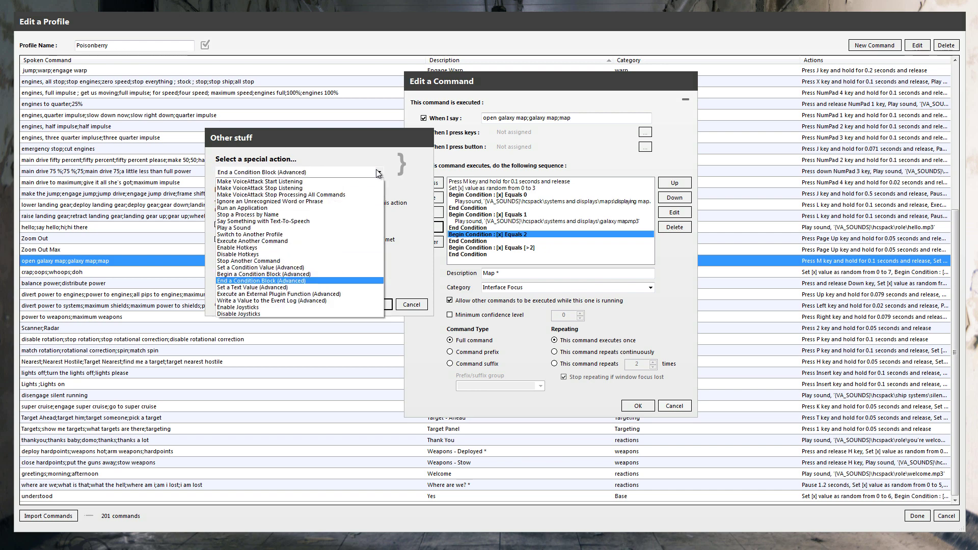
left_click(307, 241)
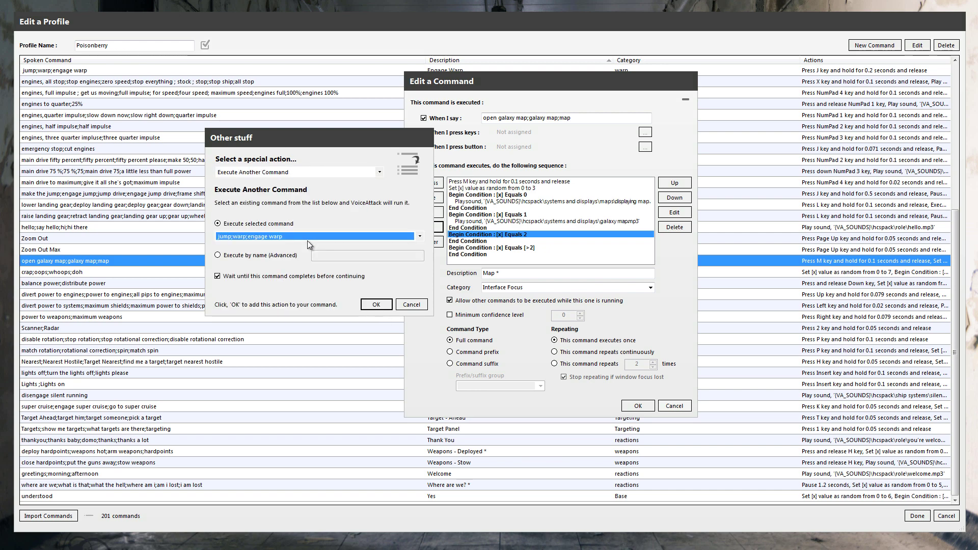
left_click(420, 236)
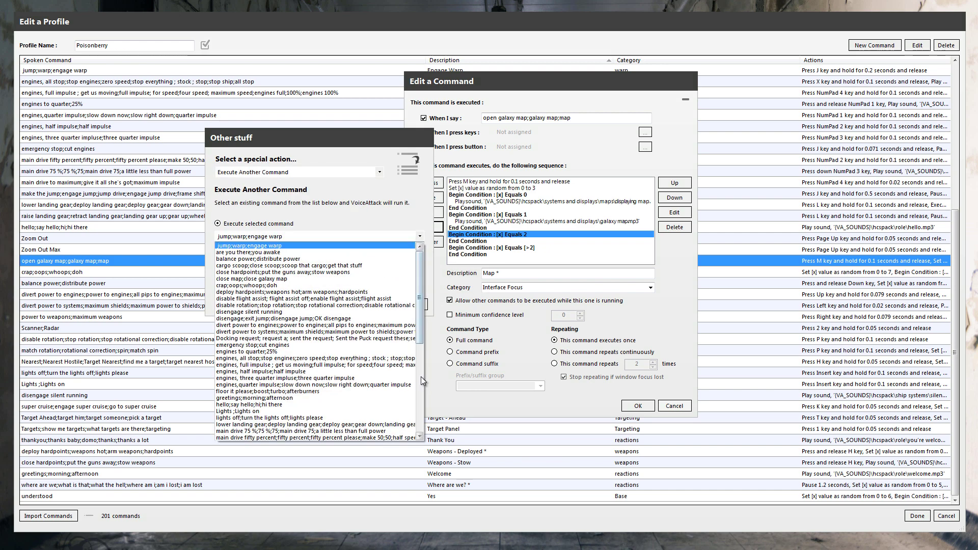
left_click(421, 369)
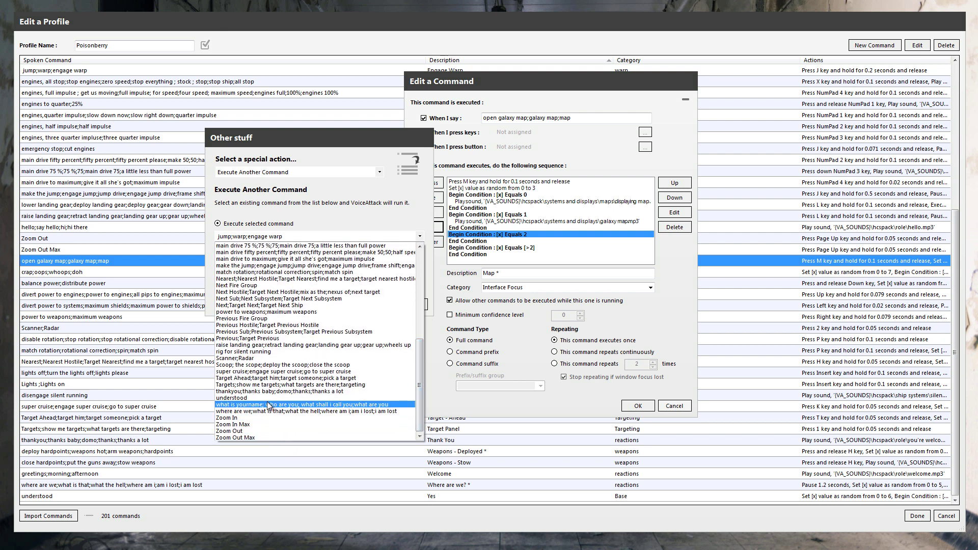
left_click(407, 398)
left_click(376, 304)
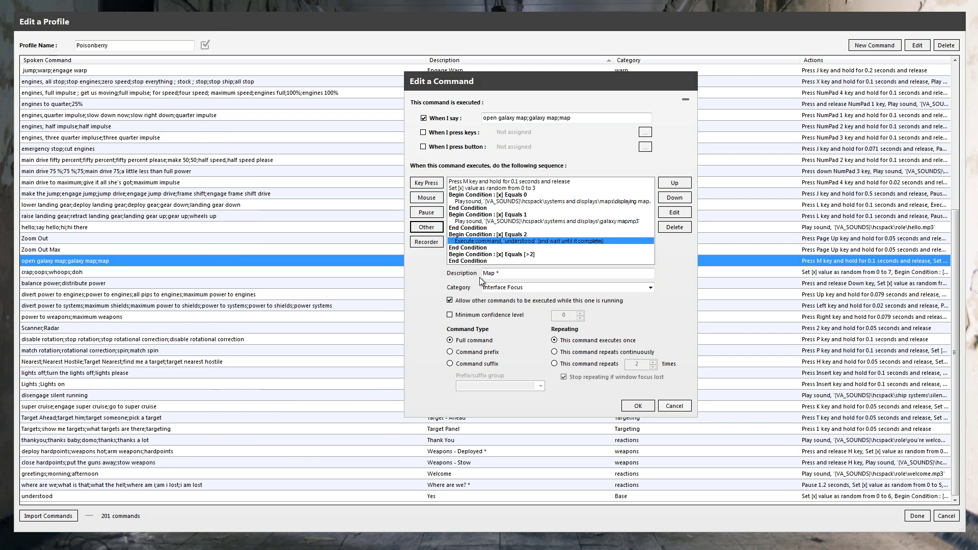
- Set the Map command's random x value to range from 0 to 4
left_click(512, 254)
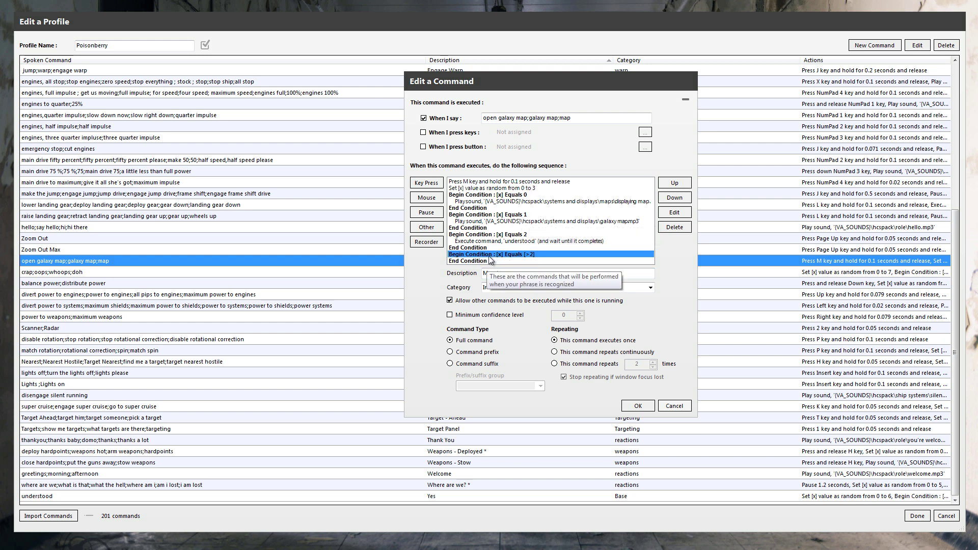
double_click(537, 188)
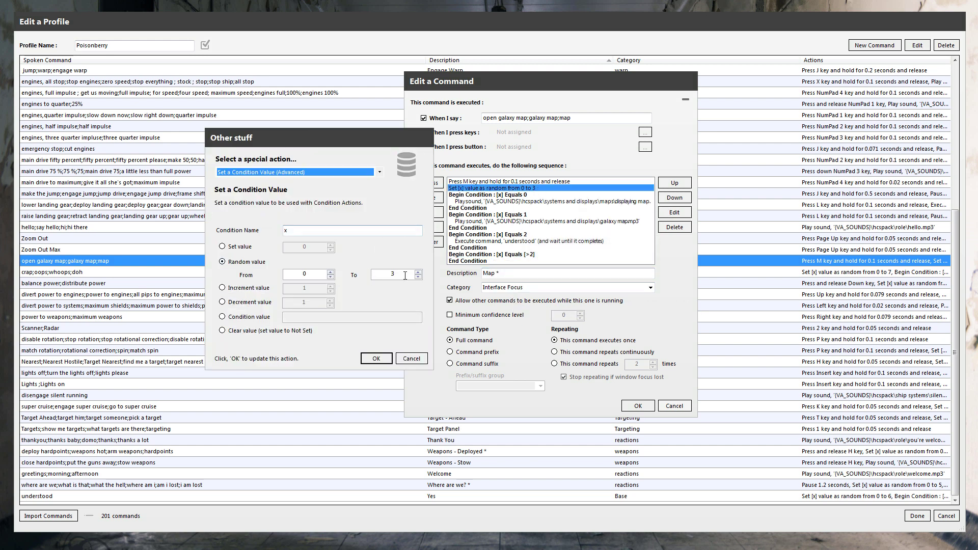
left_click(418, 272)
left_click(376, 358)
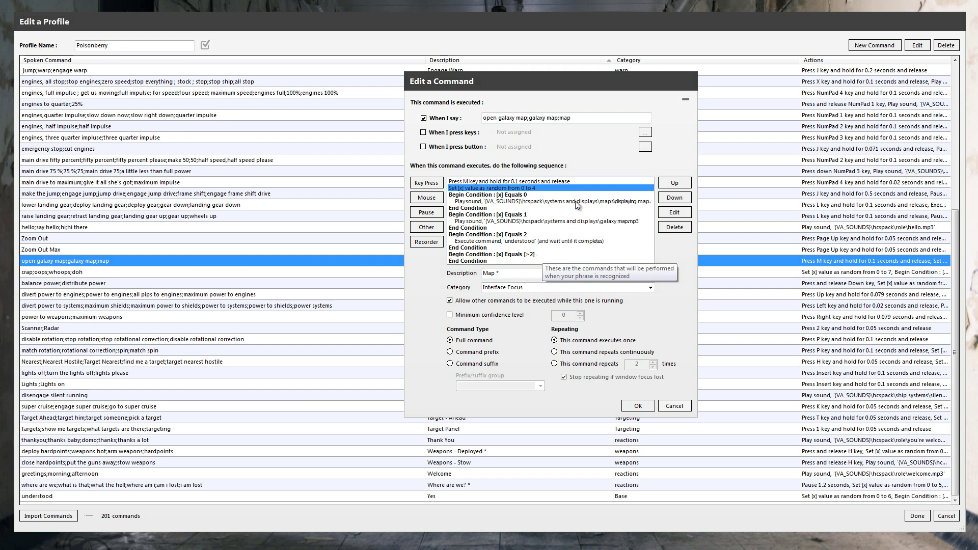
- Turn off waiting for completion in the Map command's "understood" action and save the command
double_click(559, 242)
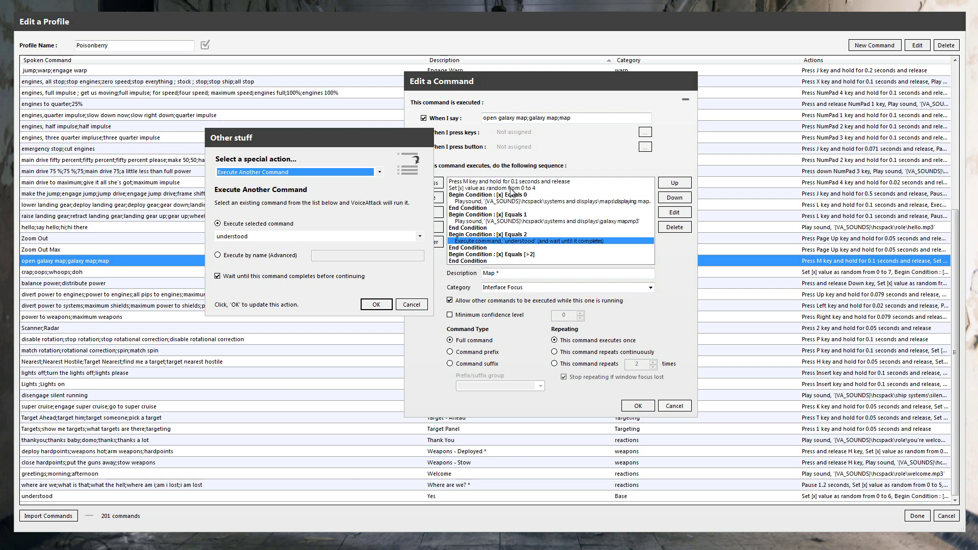
left_click(280, 276)
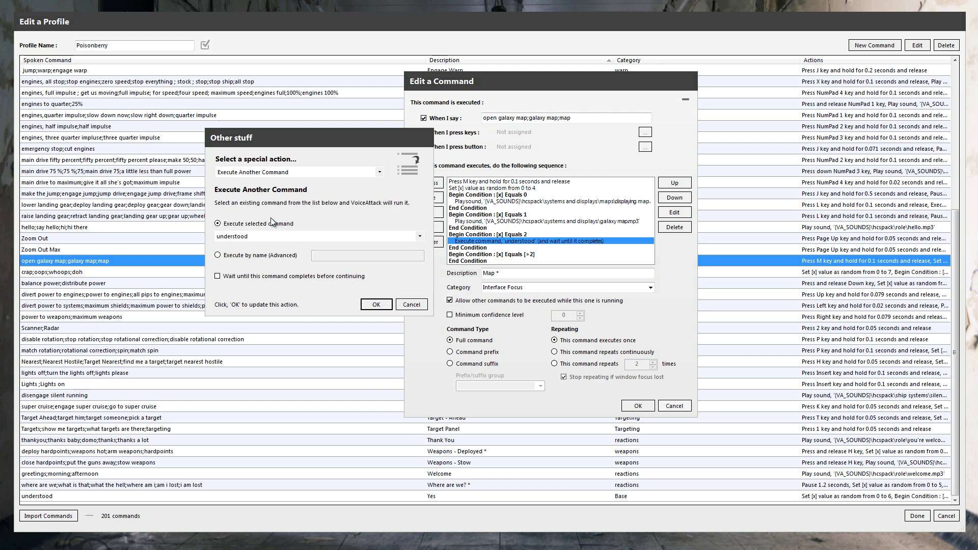
left_click(375, 304)
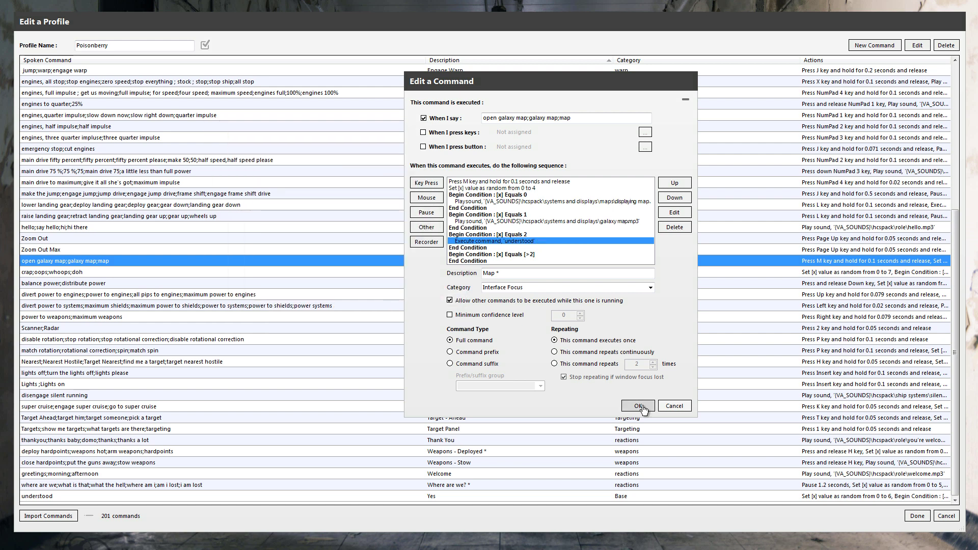
left_click(637, 406)
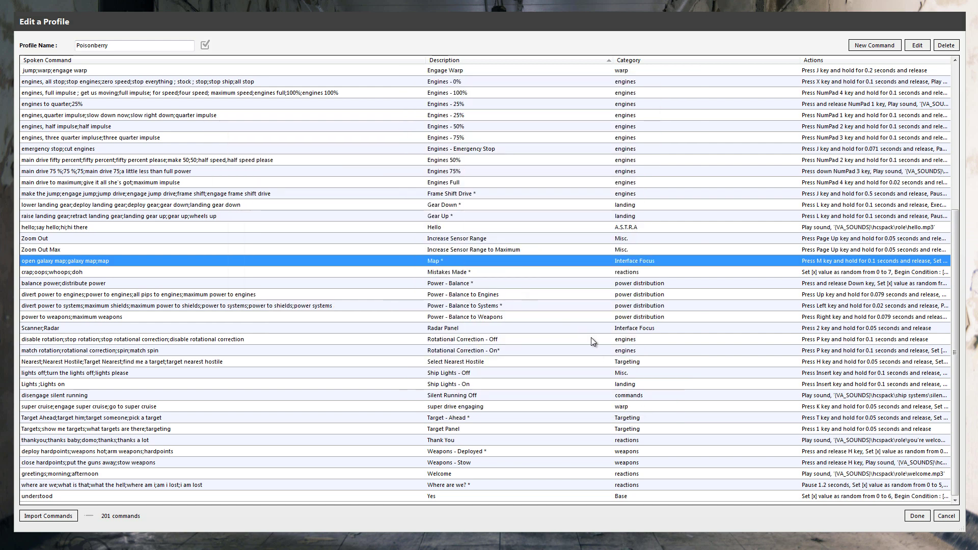
- Turn off waiting for completion in the "understood" action of the Power - Balance to Systems * command, review its sequence and save
double_click(510, 307)
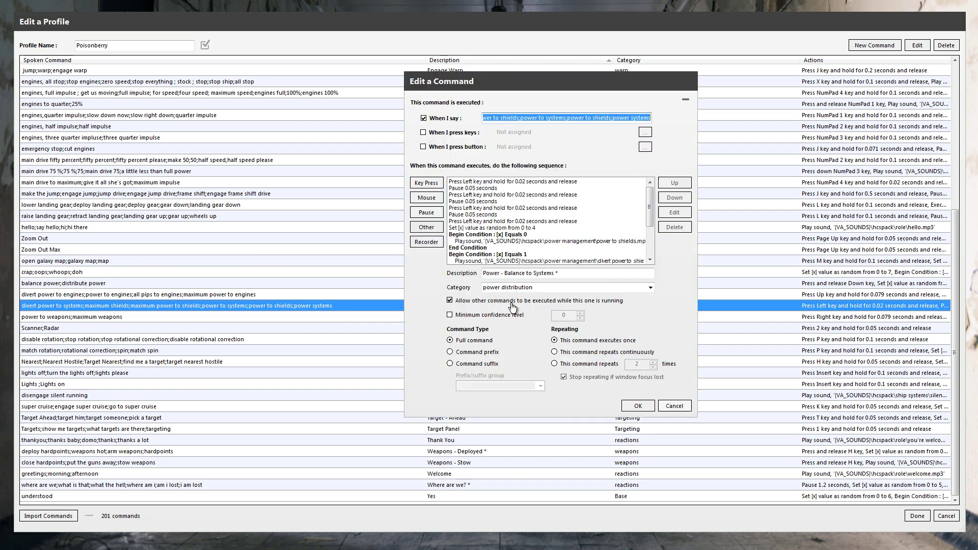
left_click_drag(650, 219, 651, 257)
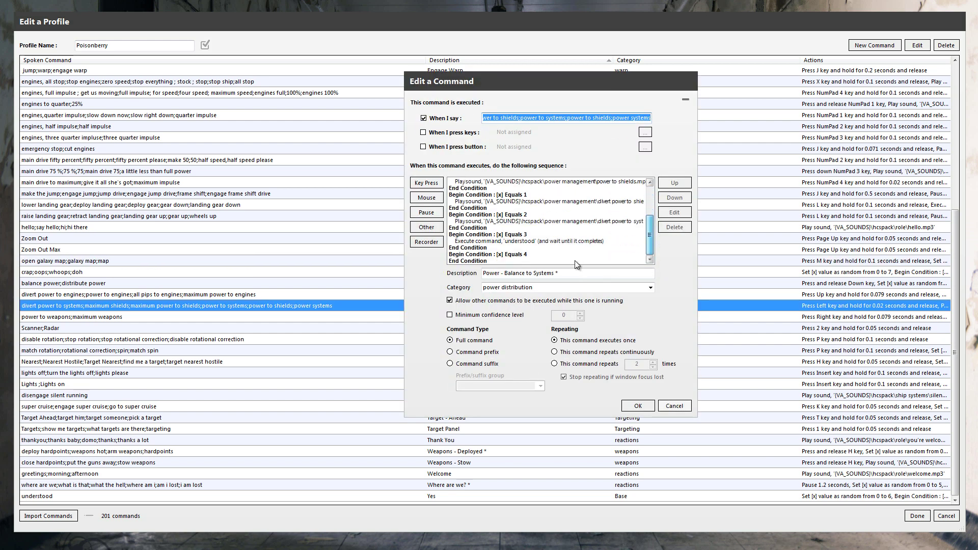
double_click(578, 241)
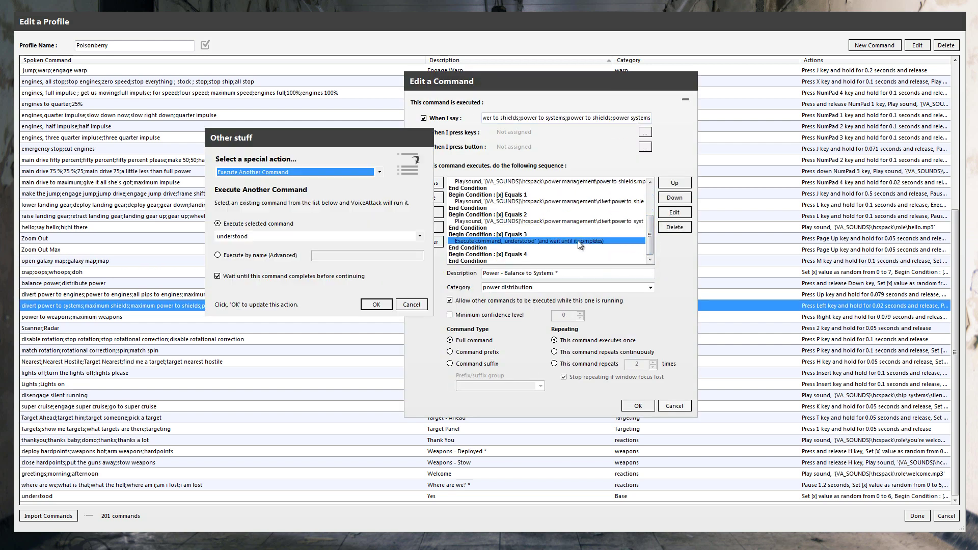
left_click(326, 276)
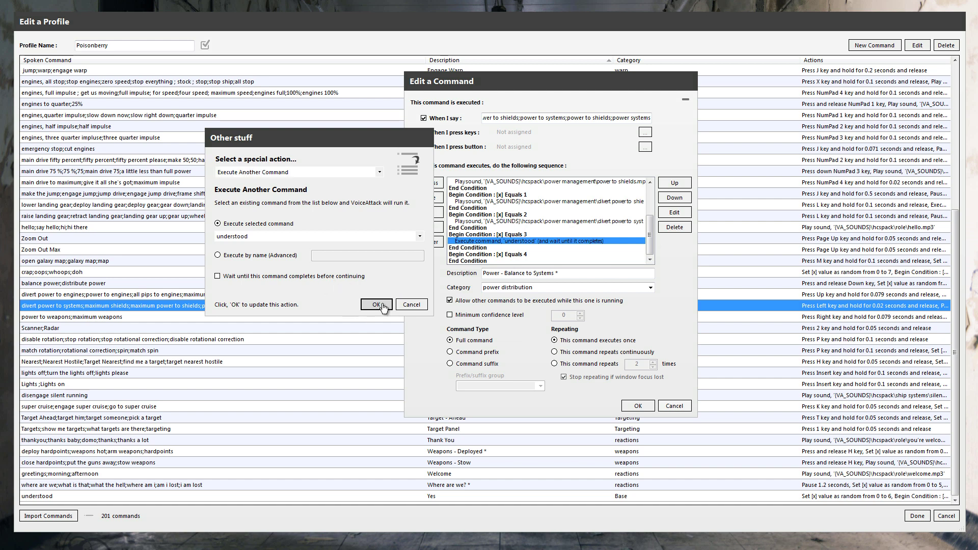
left_click(377, 305)
left_click(375, 306)
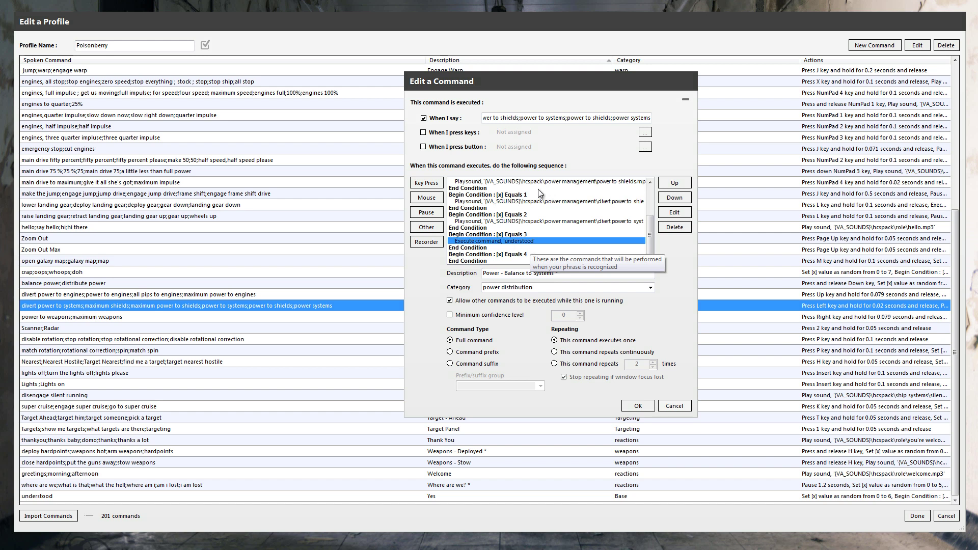
scroll(649, 233, "up", 3)
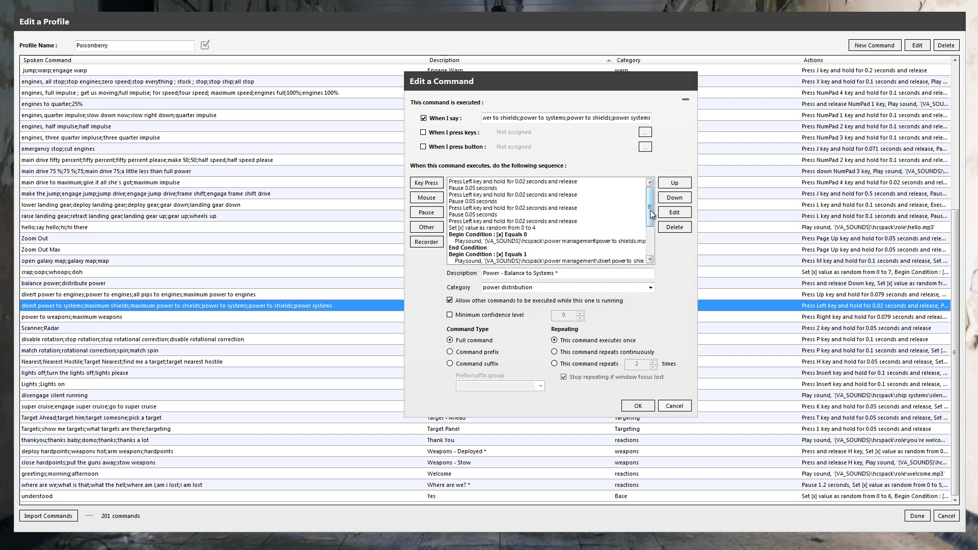
left_click_drag(650, 209, 659, 239)
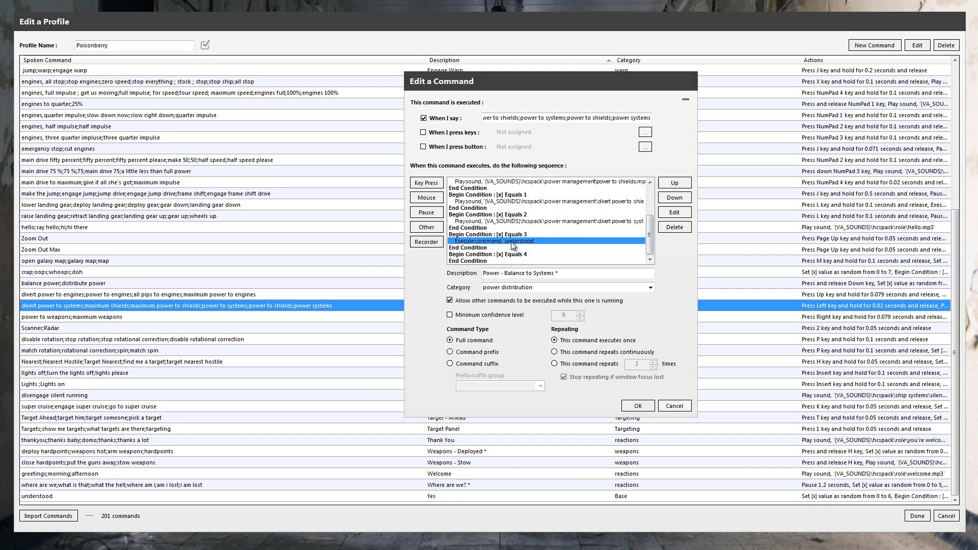
left_click(639, 406)
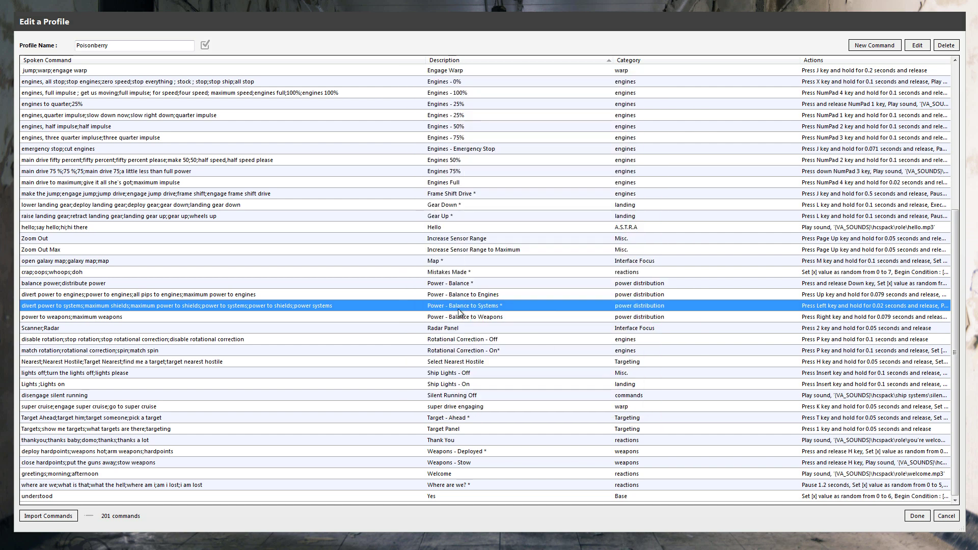
- In the Gear Up * command, move the "understood" action out of the x Equals 5 block to directly before the random x action
double_click(463, 216)
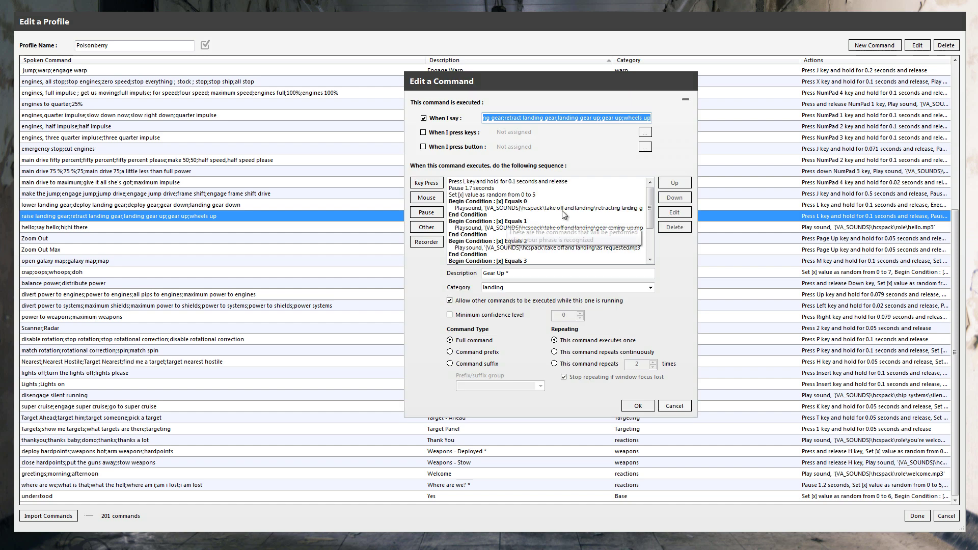
left_click_drag(651, 220, 659, 249)
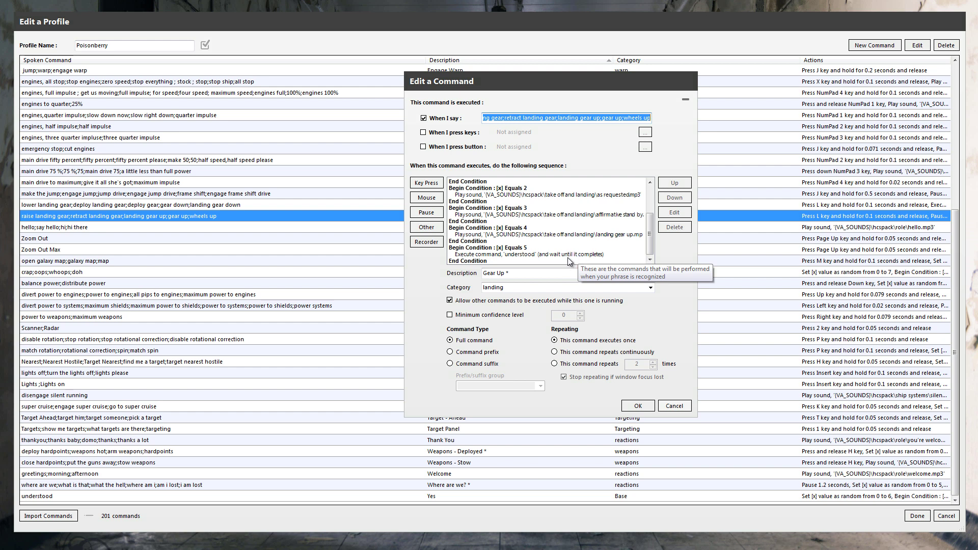
left_click(585, 255)
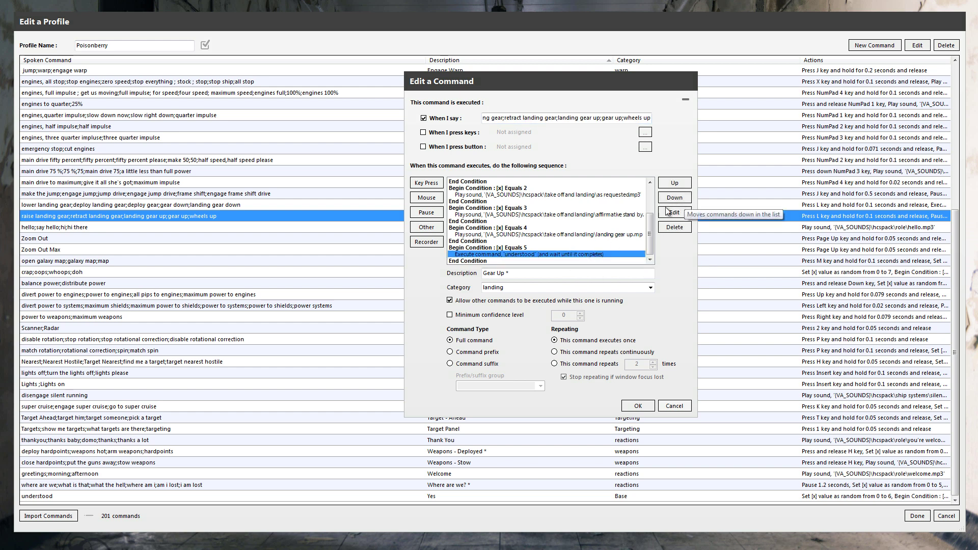
left_click(673, 183)
left_click(674, 183)
left_click(674, 182)
left_click(673, 183)
left_click(673, 182)
left_click(673, 182)
left_click(673, 183)
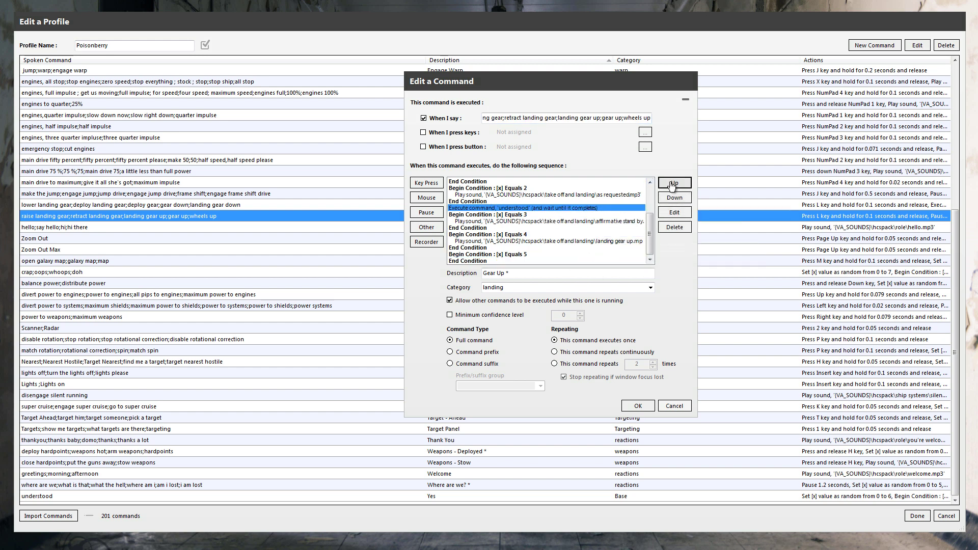
left_click(674, 183)
left_click(674, 182)
left_click(674, 183)
left_click(674, 182)
left_click(673, 183)
left_click(673, 183)
left_click(673, 183)
left_click(673, 183)
left_click(674, 183)
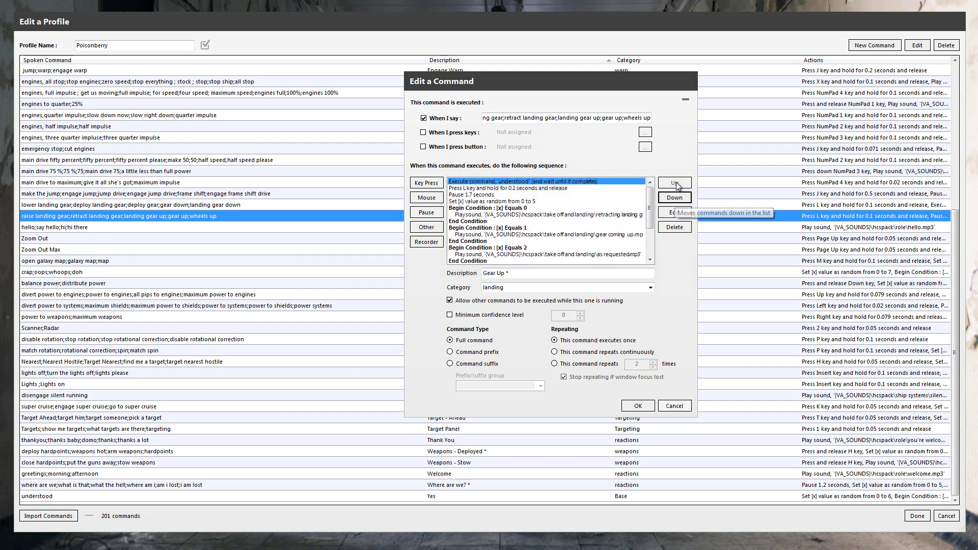
left_click(674, 197)
left_click(674, 197)
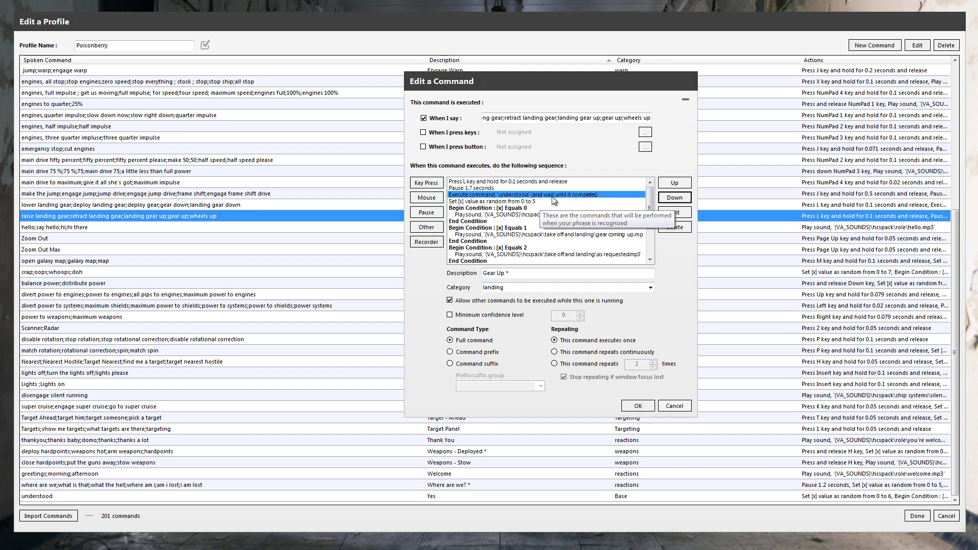
scroll(540, 230, "down", 3)
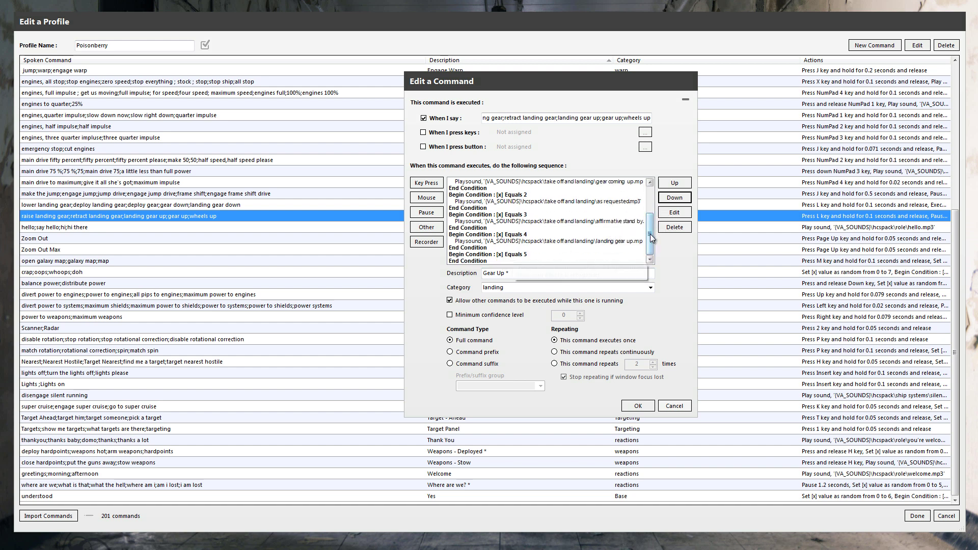
left_click_drag(651, 237, 651, 209)
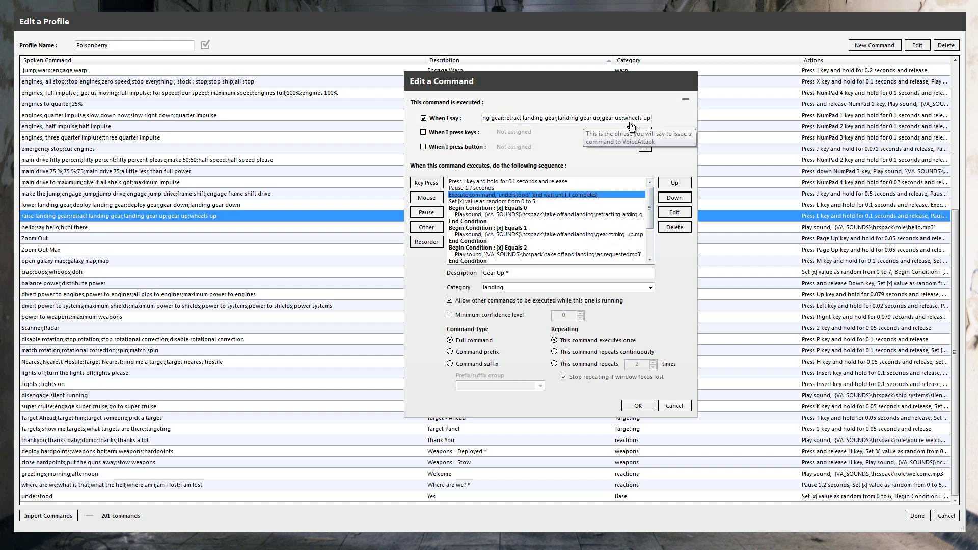
- Save the Gear Up * command and the profile, and resume listening to test the landing gear phrase
left_click(647, 406)
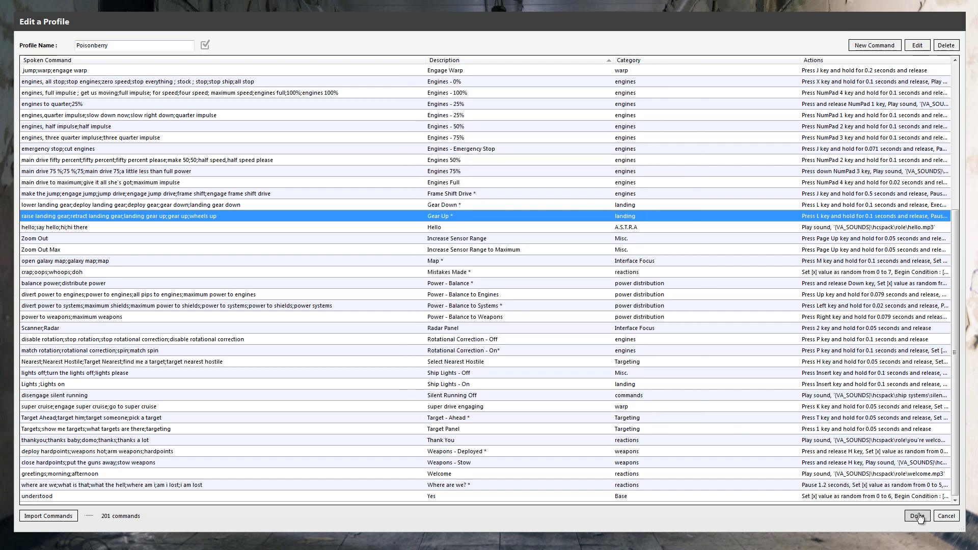
left_click(917, 516)
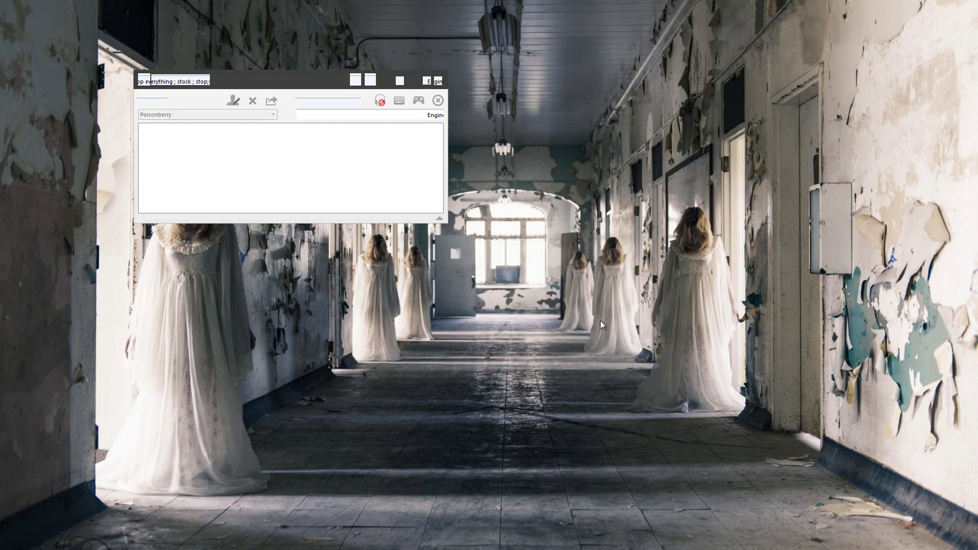
left_click(380, 100)
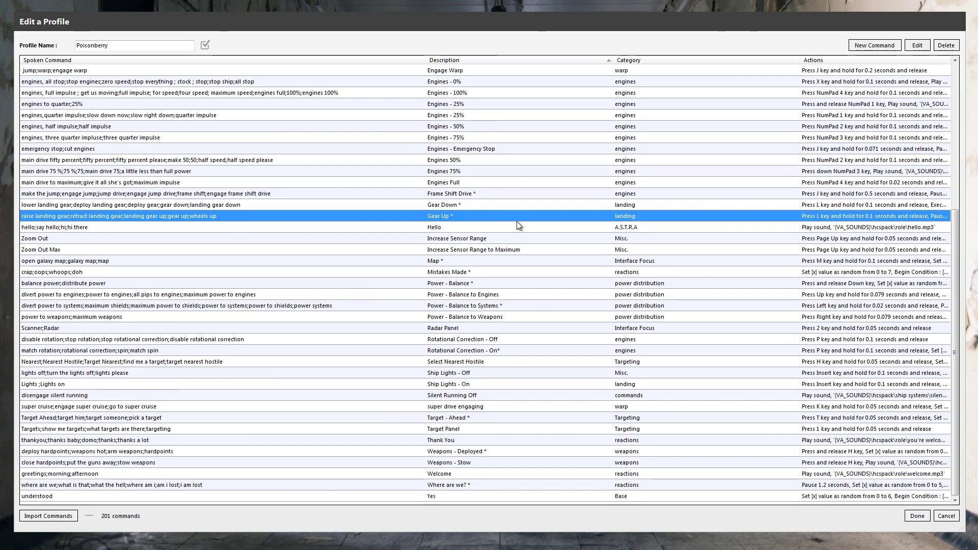
- Move the "understood" action back inside the Gear Up * command's x Equals 5 block and save the command
double_click(518, 216)
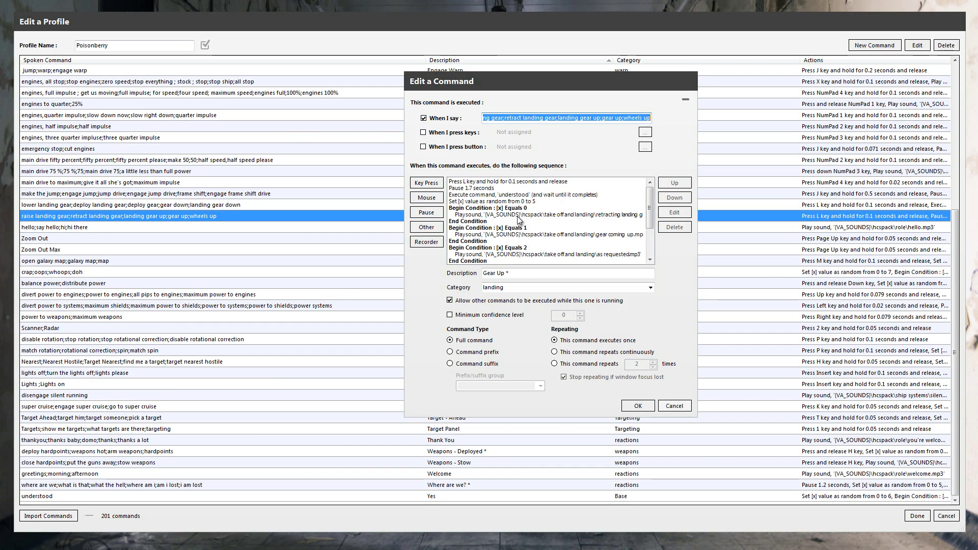
left_click(534, 196)
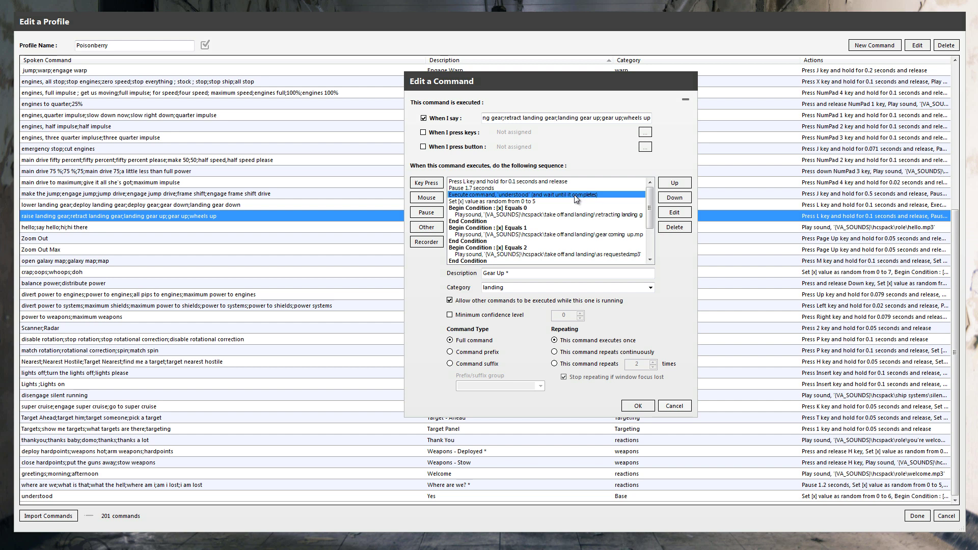
left_click(680, 200)
left_click(681, 200)
left_click(681, 200)
left_click(680, 199)
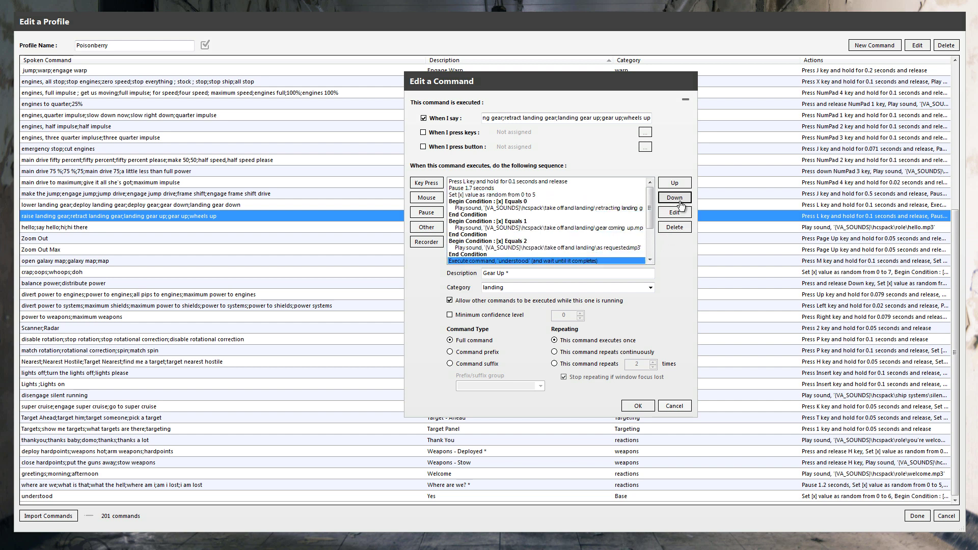
left_click(681, 199)
left_click(681, 200)
left_click(681, 199)
left_click(680, 200)
left_click(680, 200)
left_click(681, 200)
left_click(681, 199)
left_click(681, 199)
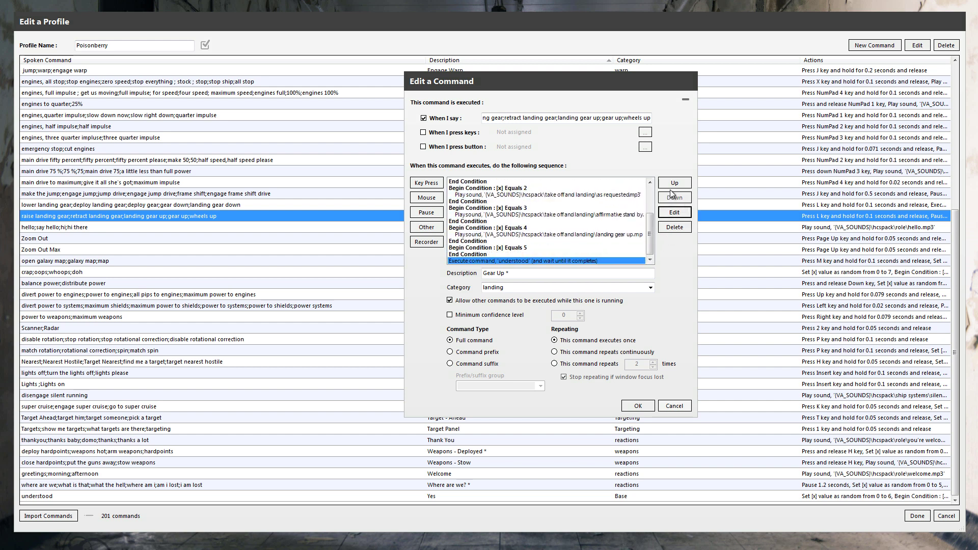
left_click(673, 184)
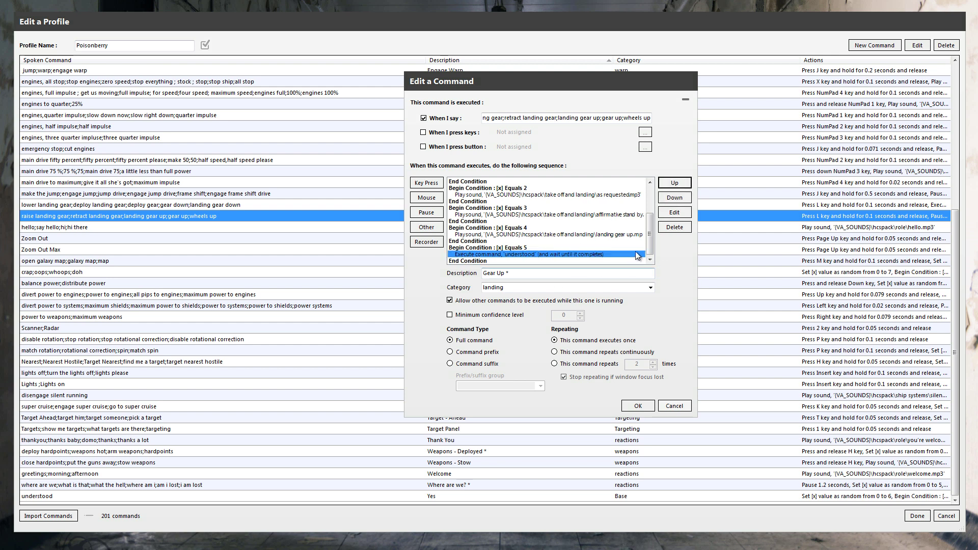
left_click_drag(649, 246, 652, 210)
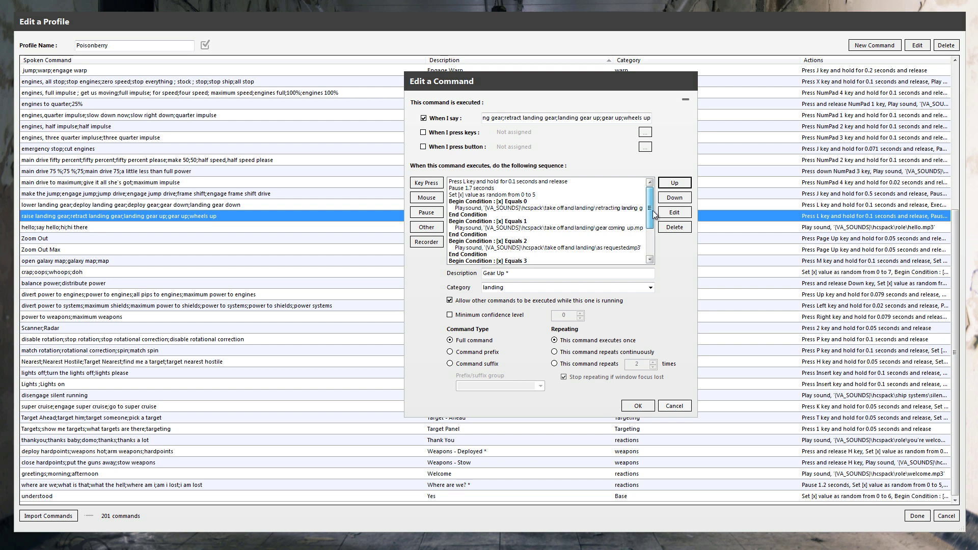
scroll(653, 218, "down", 3)
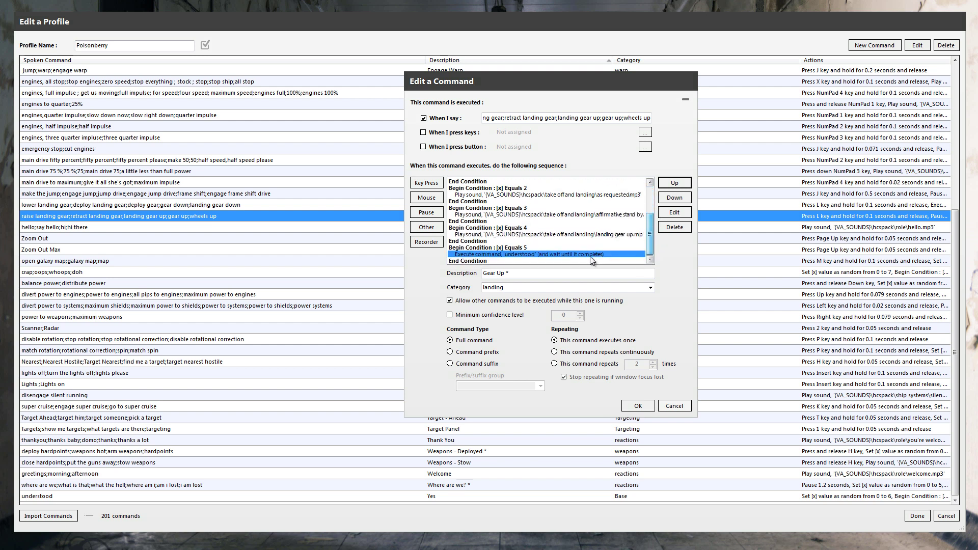
left_click(640, 406)
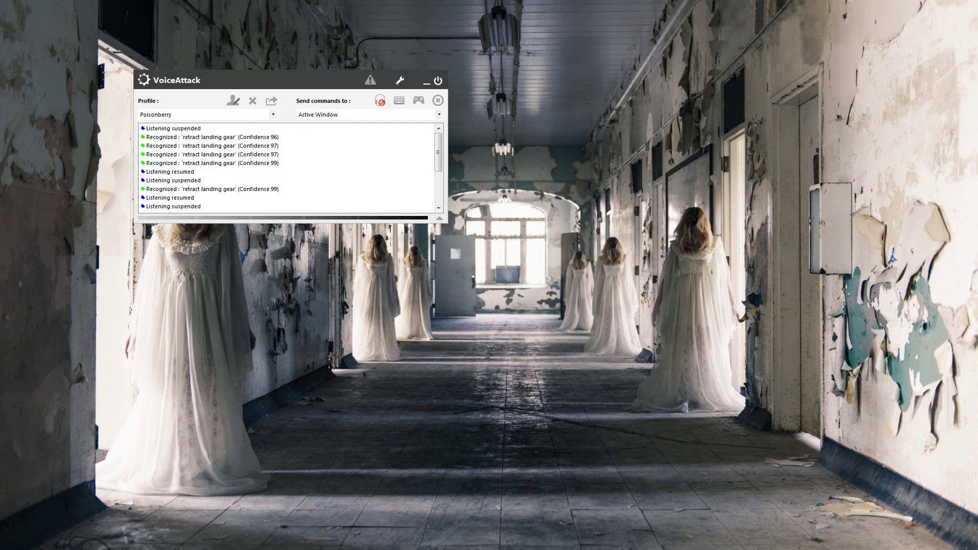
- Reopen the profile for editing and preview the crying infant.mp3 sound in the Mistakes Made * command's x Equals 2 block
left_click(232, 101)
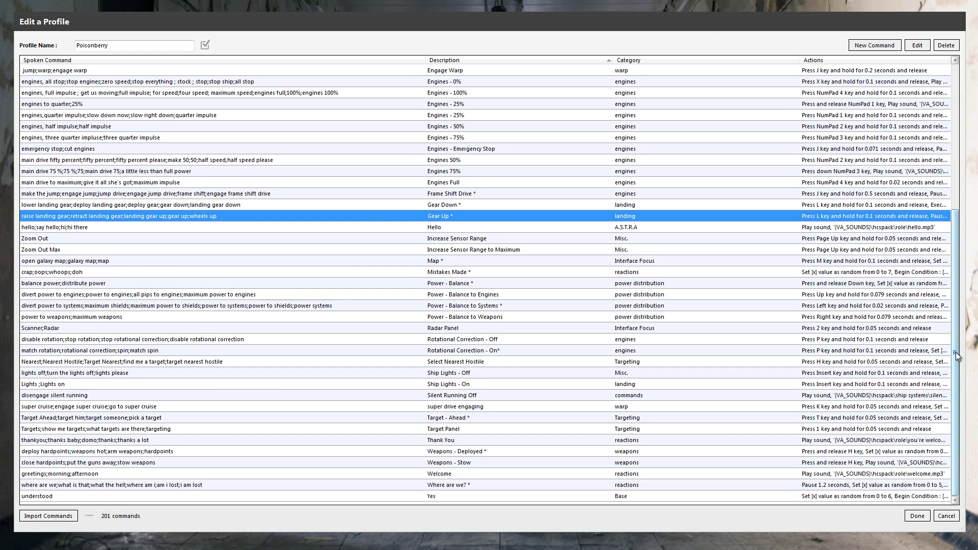
left_click_drag(957, 357, 956, 355)
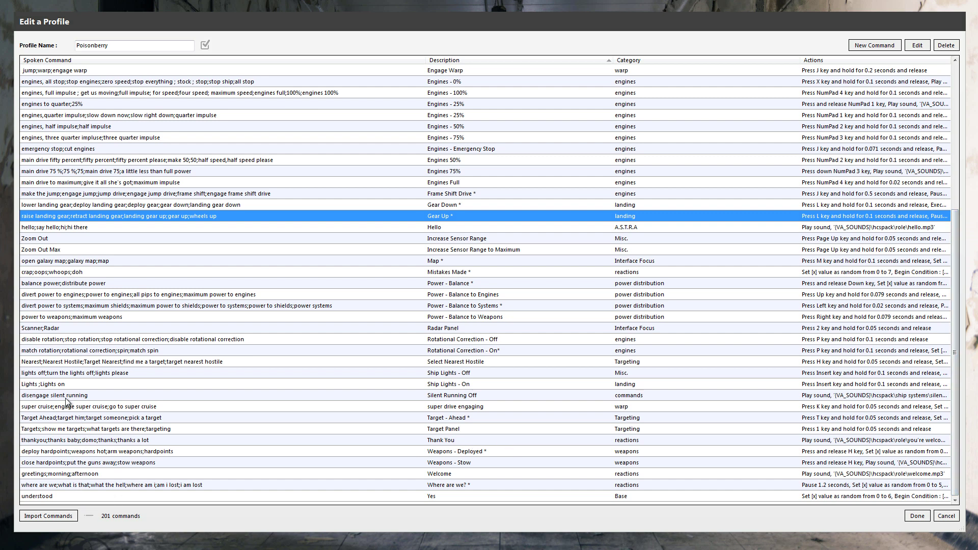
double_click(123, 273)
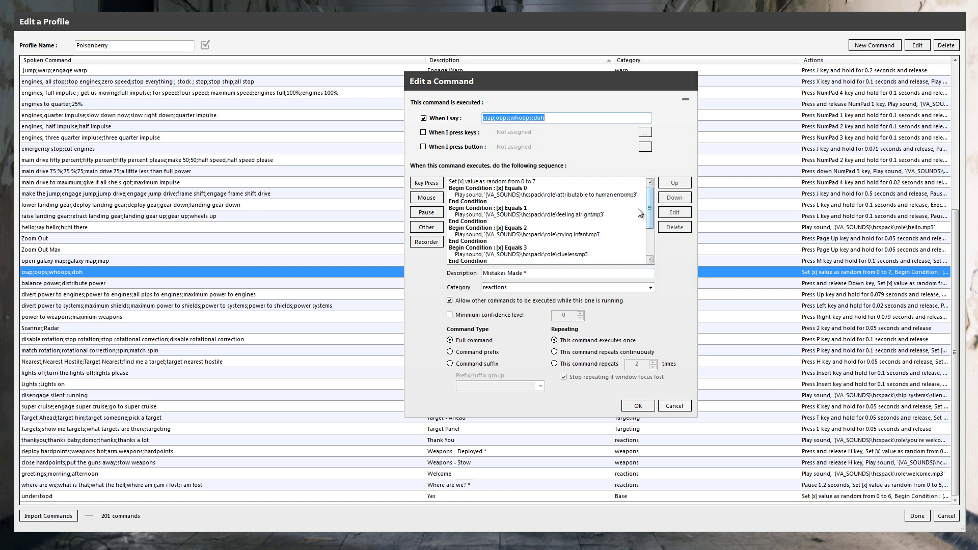
left_click(576, 234)
double_click(475, 234)
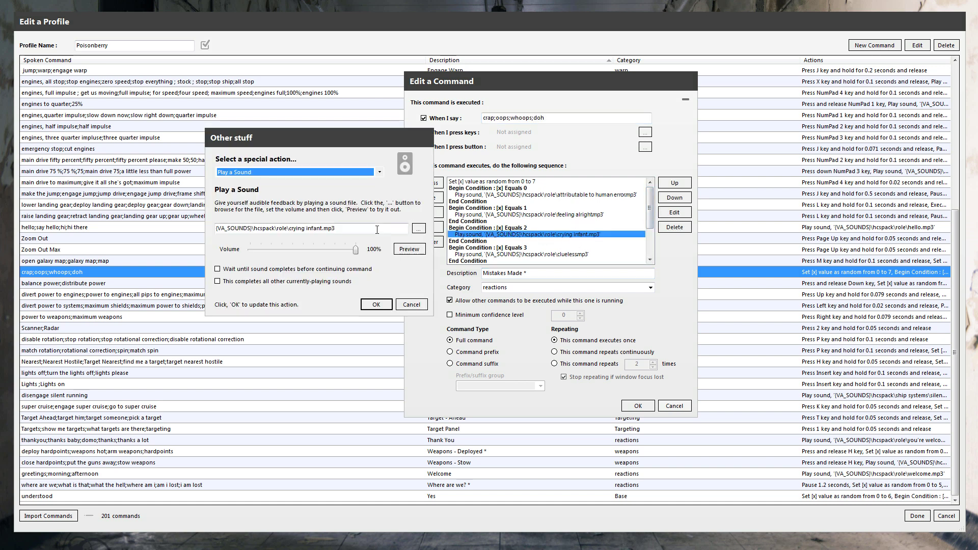
left_click(408, 249)
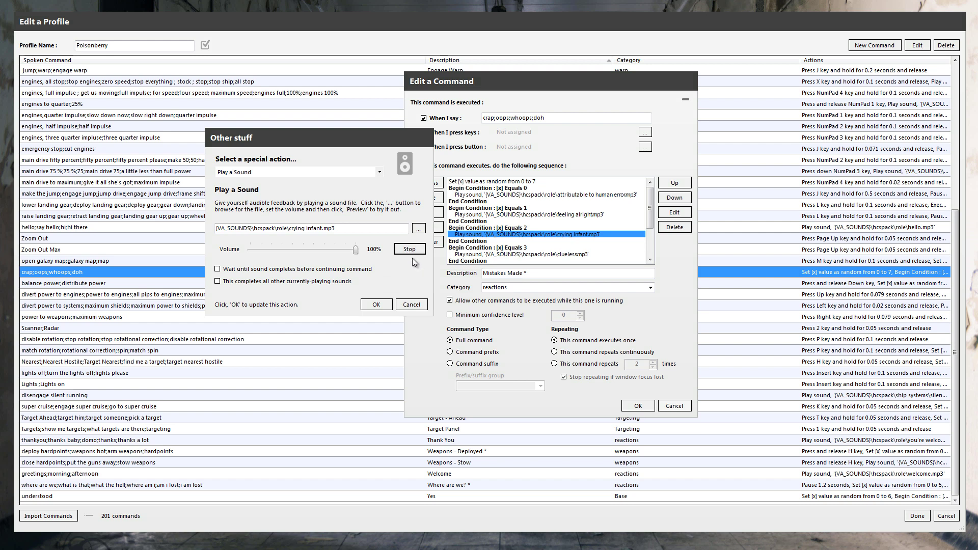
left_click(412, 304)
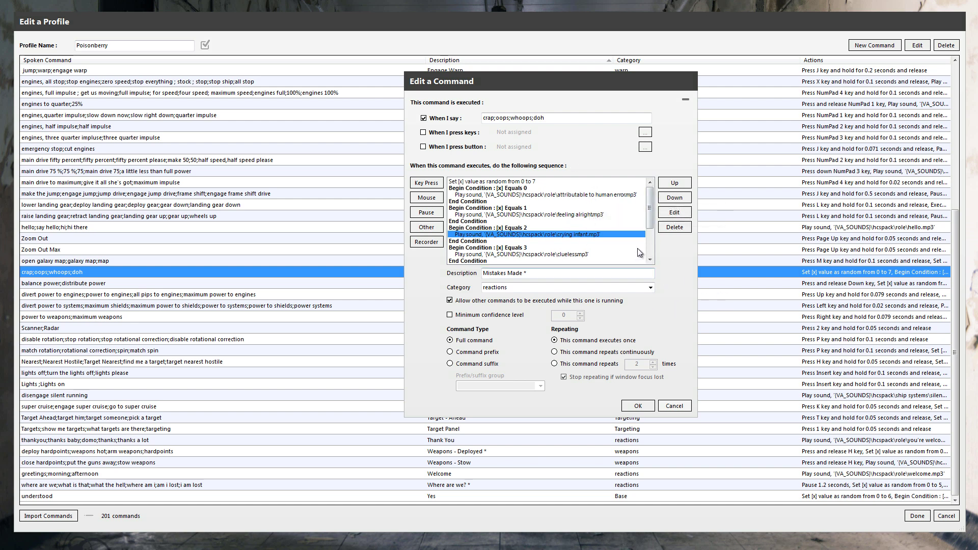
- Review the full sequence of randomised conditions and sounds in the Mistakes Made * command and close it
left_click_drag(652, 210, 662, 235)
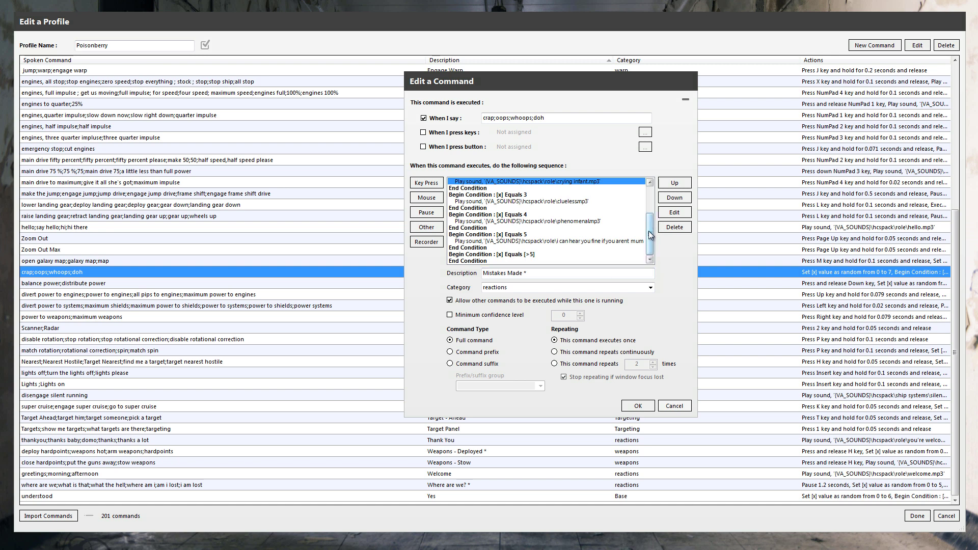
left_click_drag(654, 233, 663, 198)
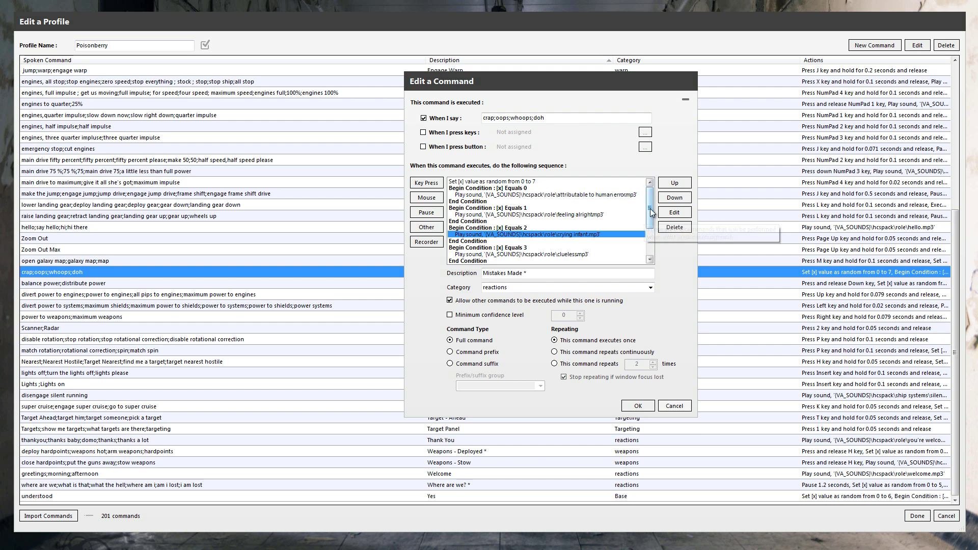
left_click_drag(652, 210, 656, 233)
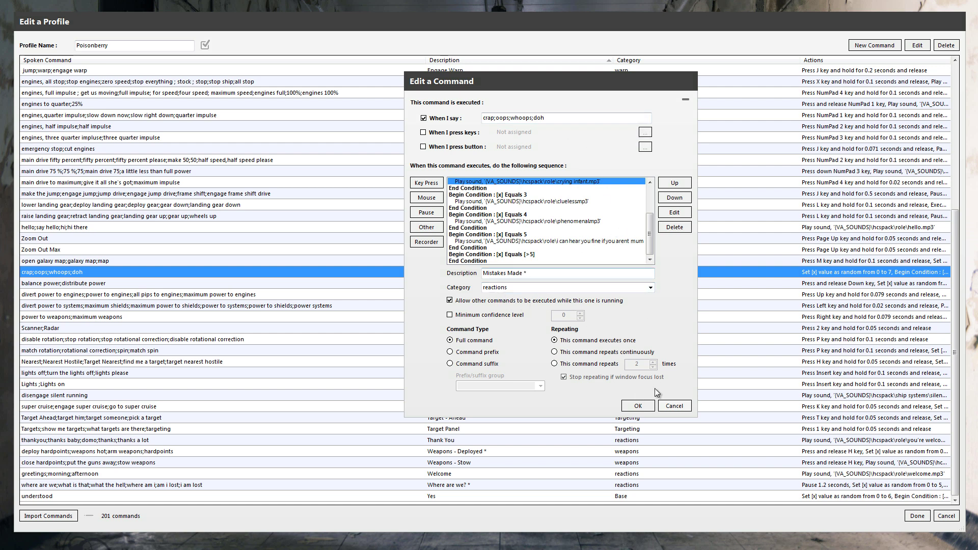
left_click(640, 407)
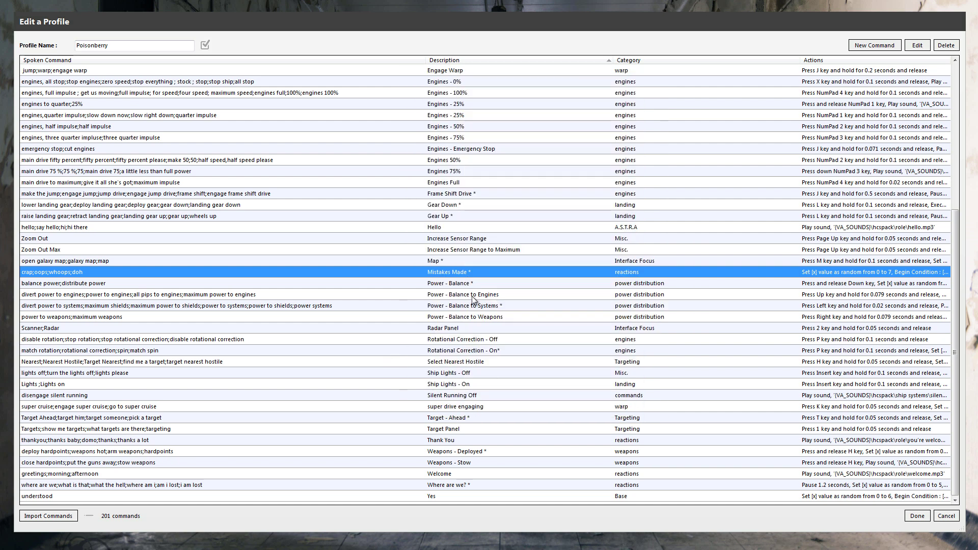
- Examine the action sequence of the Power - Balance to Engines command, close it and return to the start of the command list
double_click(472, 297)
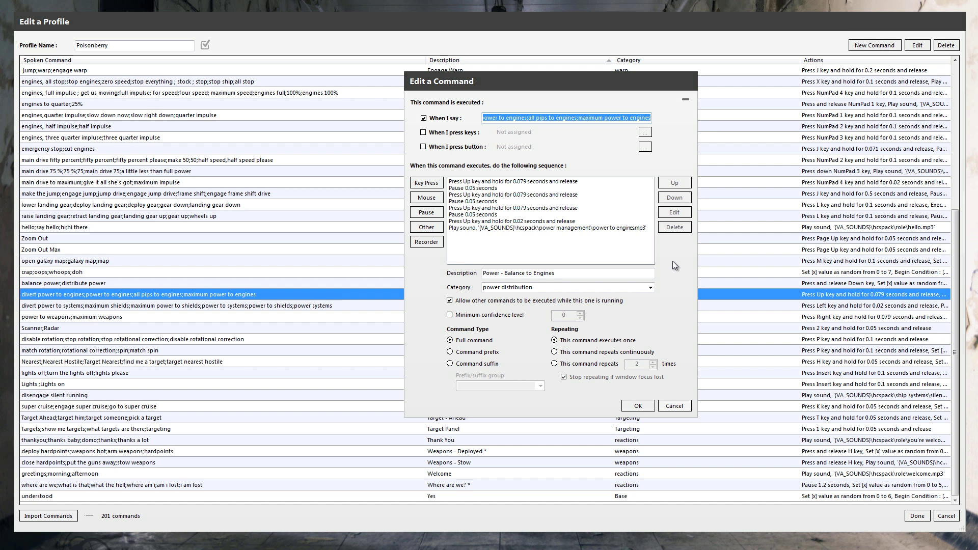
left_click(636, 406)
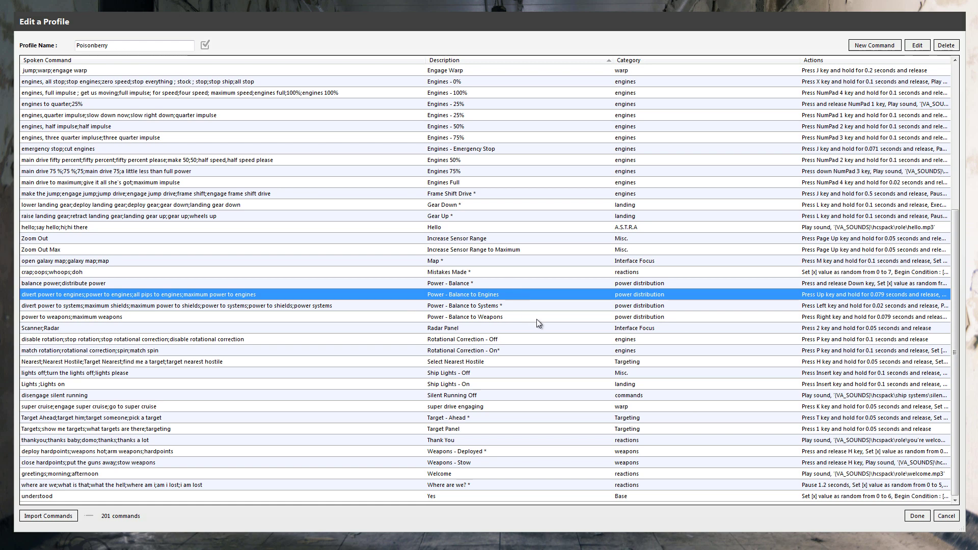
scroll(538, 323, "up", 7)
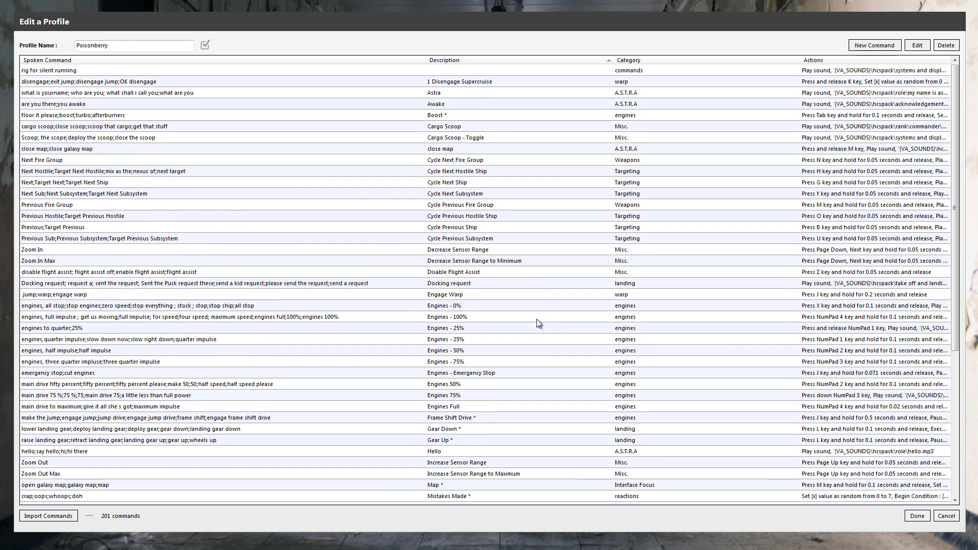